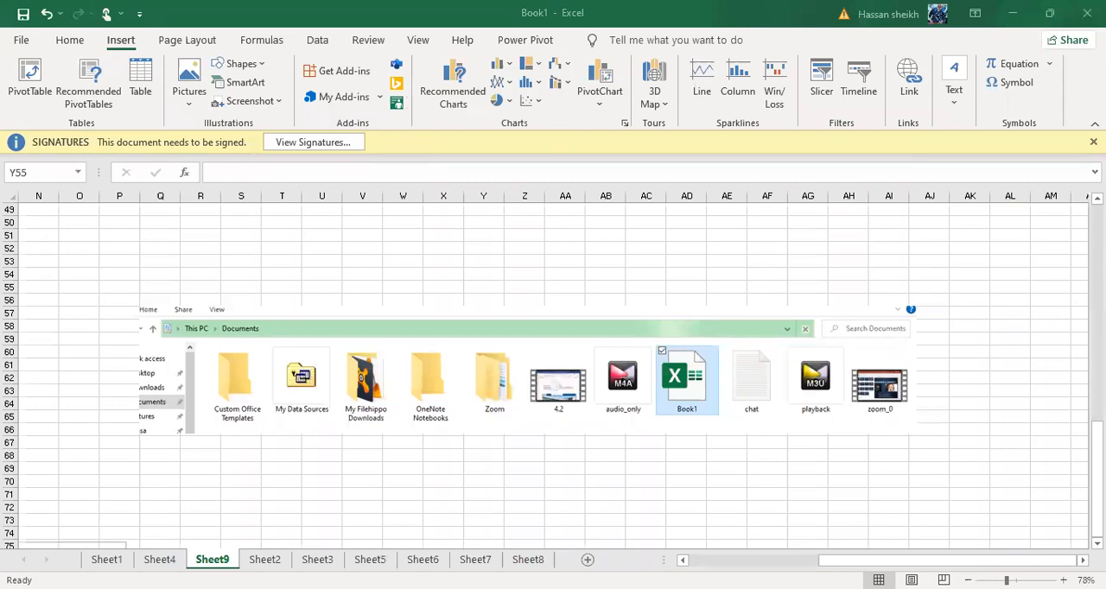
# Switch to Sheet1 and move the signature line picture away from the marks table
pyautogui.click(107, 560)
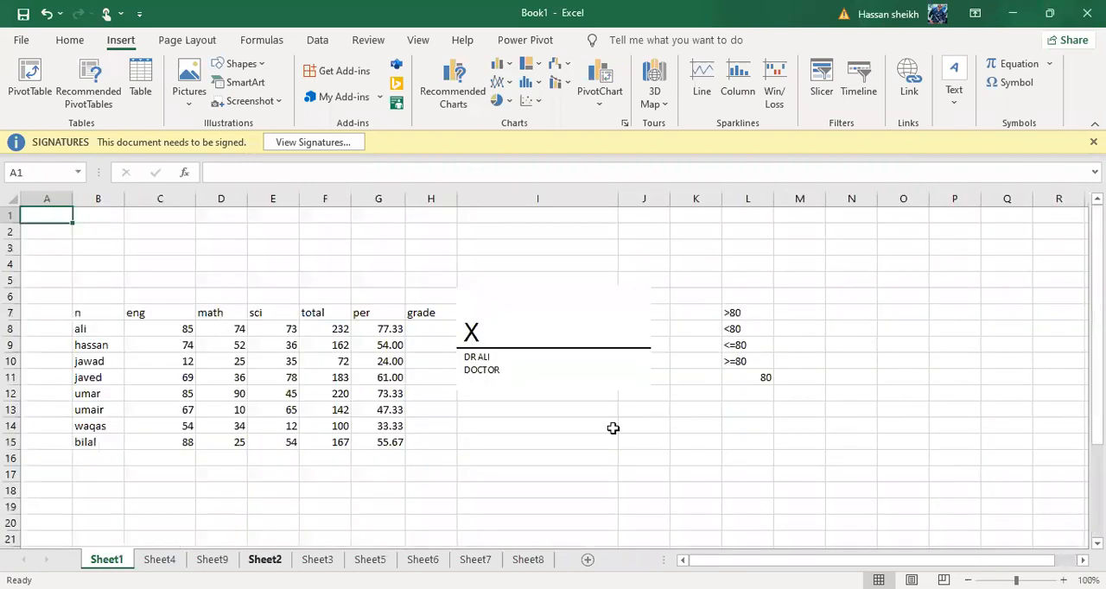
pyautogui.moveTo(459, 328)
pyautogui.mouseDown()
pyautogui.moveTo(553, 340)
pyautogui.moveTo(531, 331)
pyautogui.moveTo(766, 315)
pyautogui.moveTo(919, 445)
pyautogui.mouseUp()
pyautogui.scroll(1, 920, 445)
pyautogui.scroll(3, 920, 445)
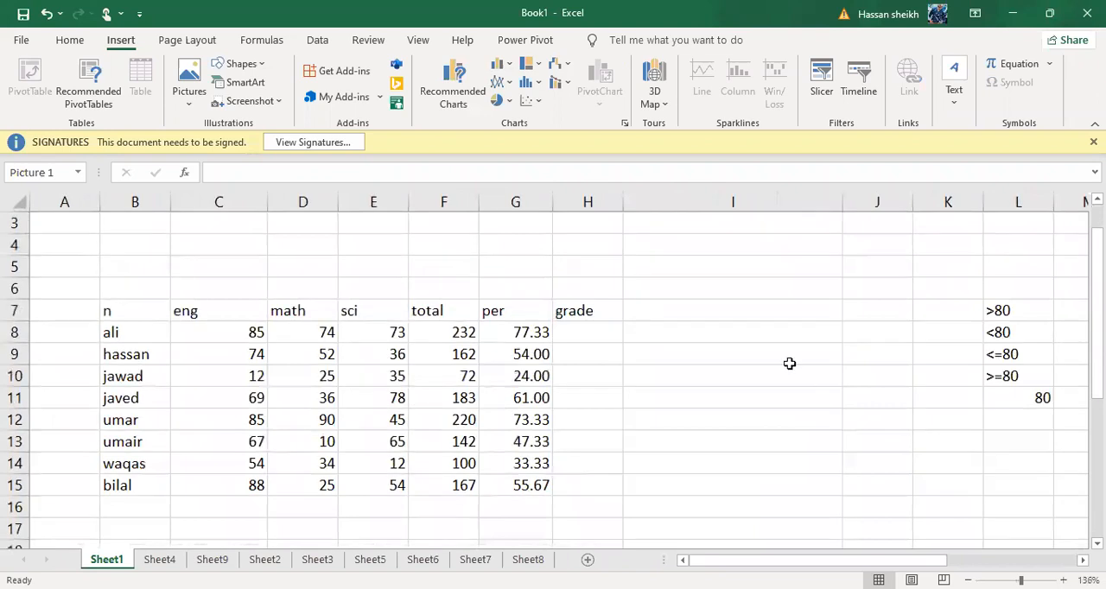
# Clear the first two percentage values of the per column, in cells G8 and G9
pyautogui.click(570, 337)
pyautogui.moveTo(518, 333); pyautogui.dragTo(532, 429)
pyautogui.hotkey('ctrl', 'shift', 'Down')
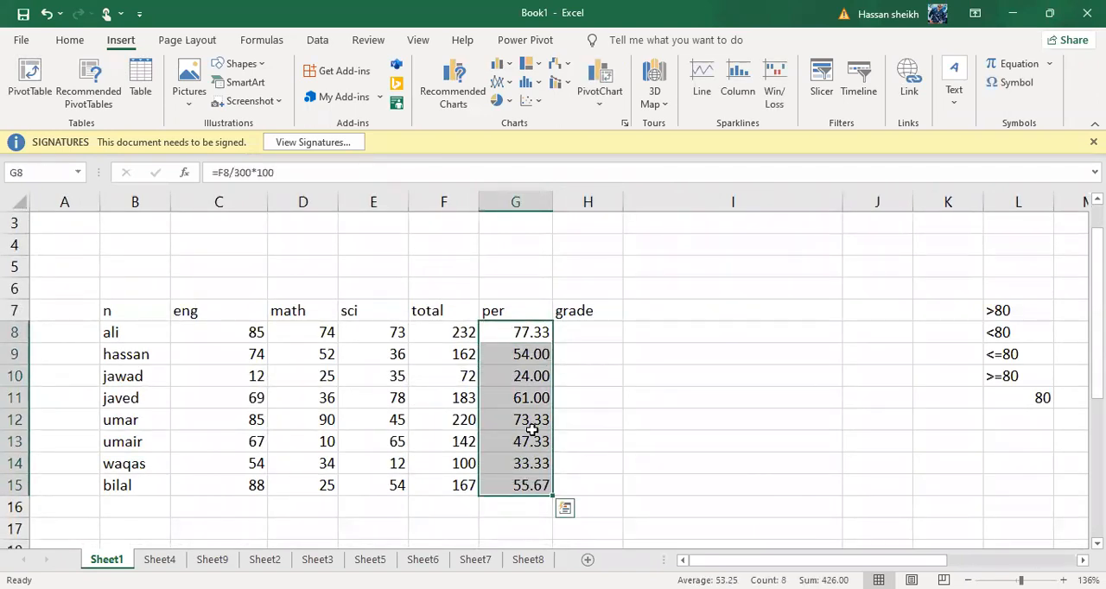
pyautogui.press('BackSpace')
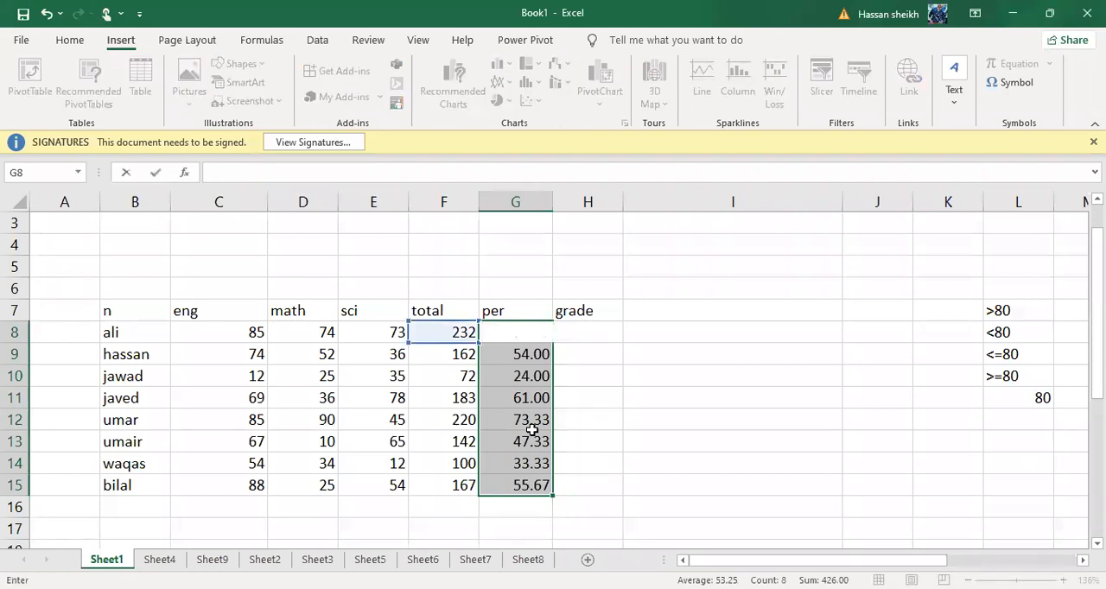
pyautogui.click(626, 402)
pyautogui.moveTo(536, 350); pyautogui.dragTo(531, 443)
pyautogui.hotkey('ctrl', 'shift', 'Down')
pyautogui.press('BackSpace')
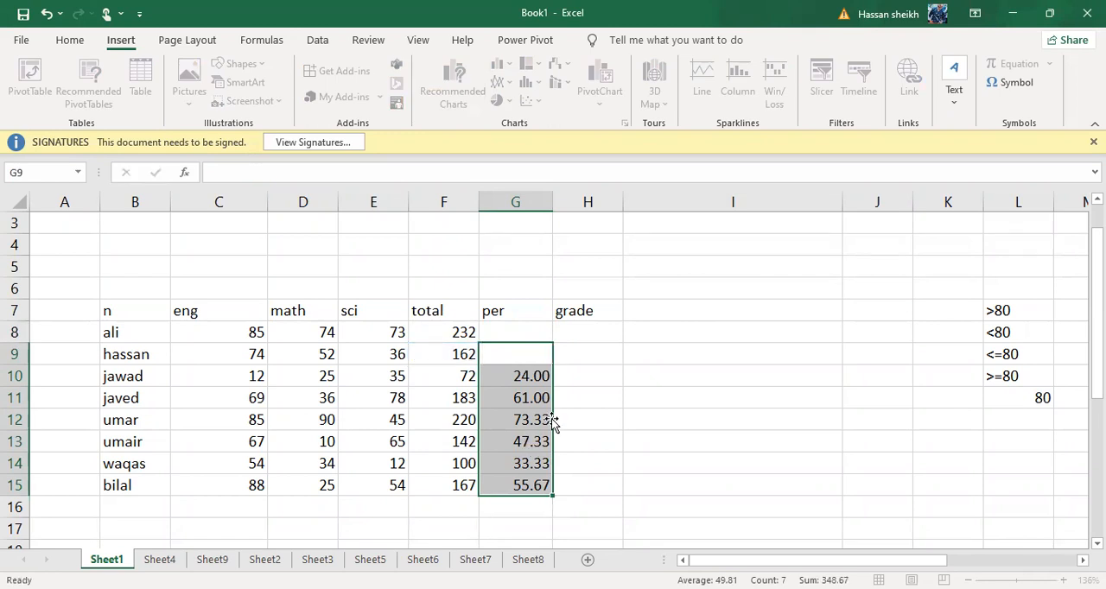
pyautogui.press('Return')
pyautogui.click(530, 380)
pyautogui.click(532, 334)
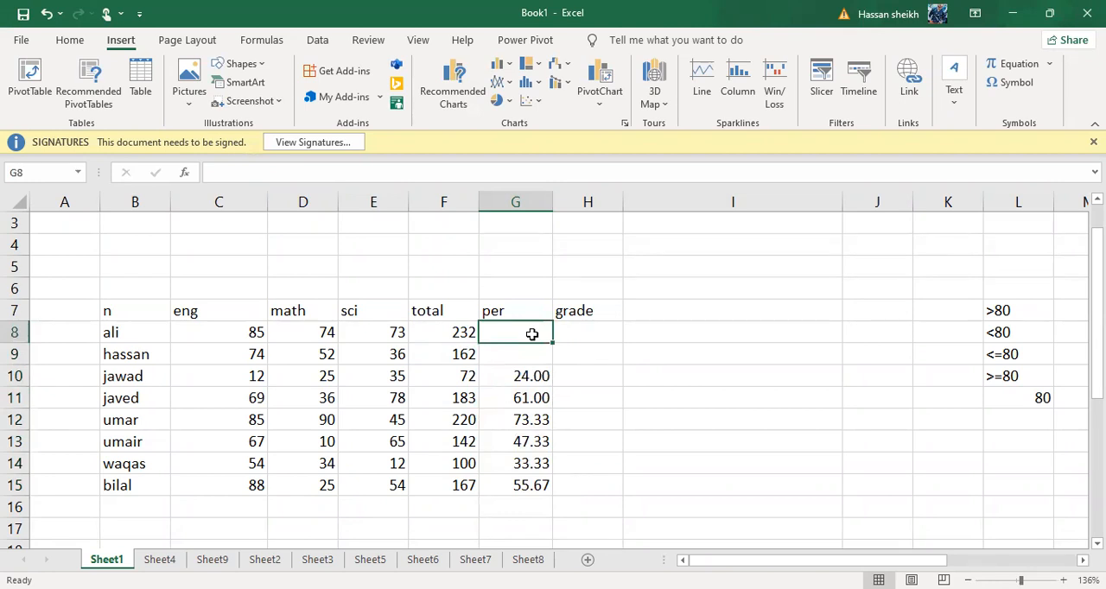
# Replace the grade heading in H7 with AVERAGE
pyautogui.click(597, 314)
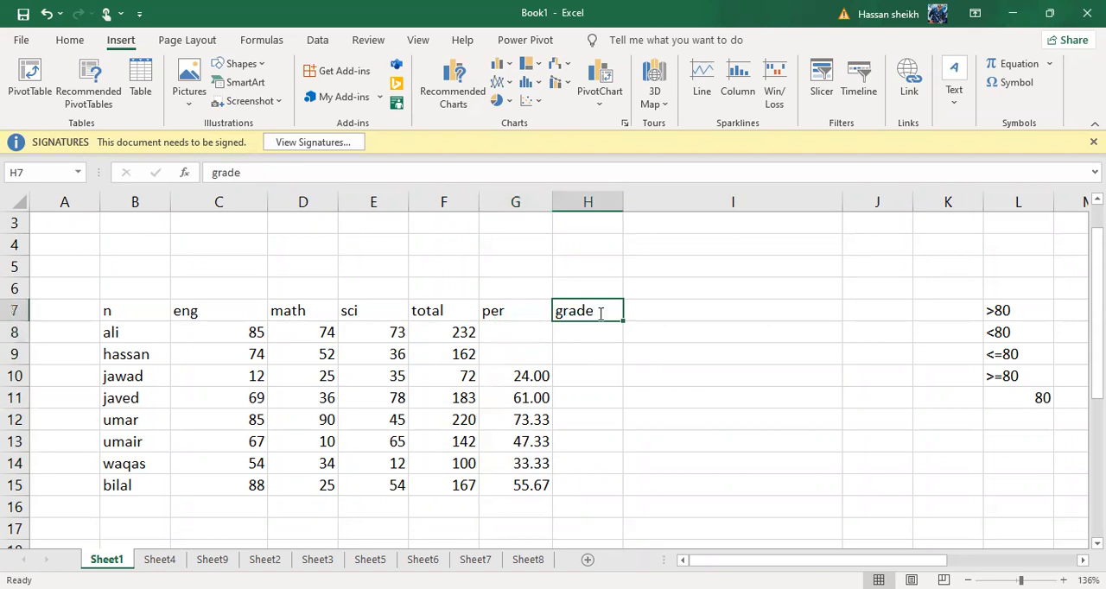
pyautogui.press('BackSpace')
pyautogui.write('AVERAGE')
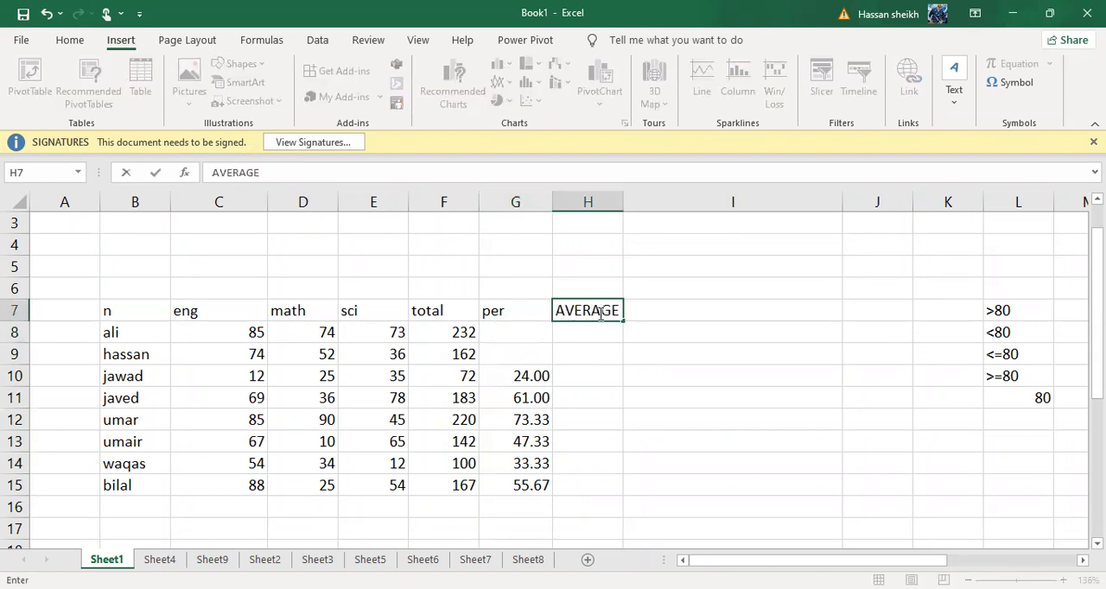
pyautogui.click(605, 357)
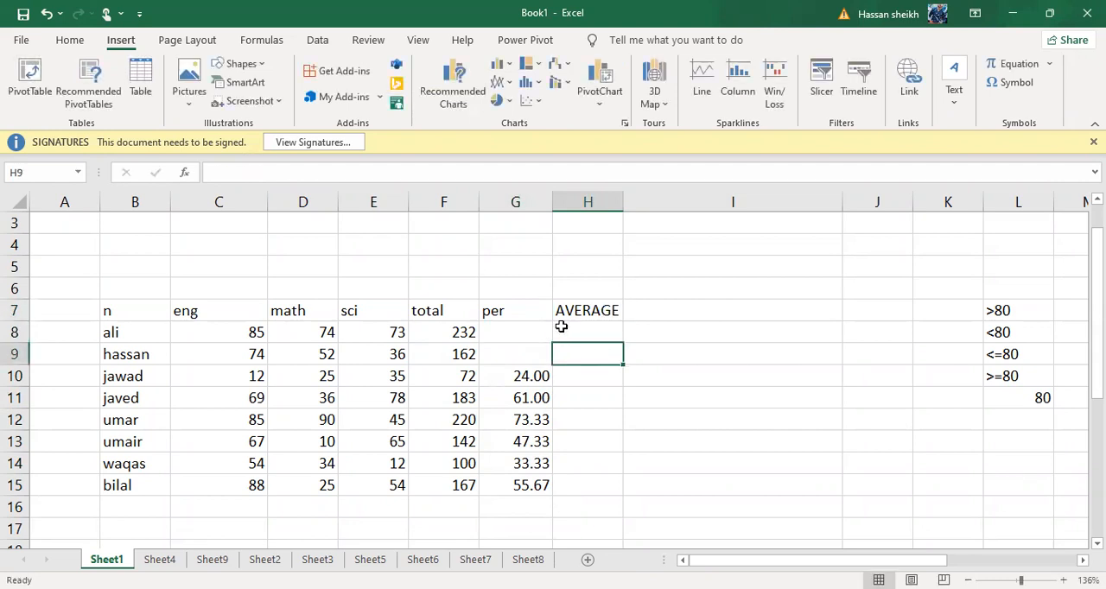
# Apply all borders to the marks table range B7:I15
pyautogui.moveTo(111, 313); pyautogui.dragTo(778, 488)
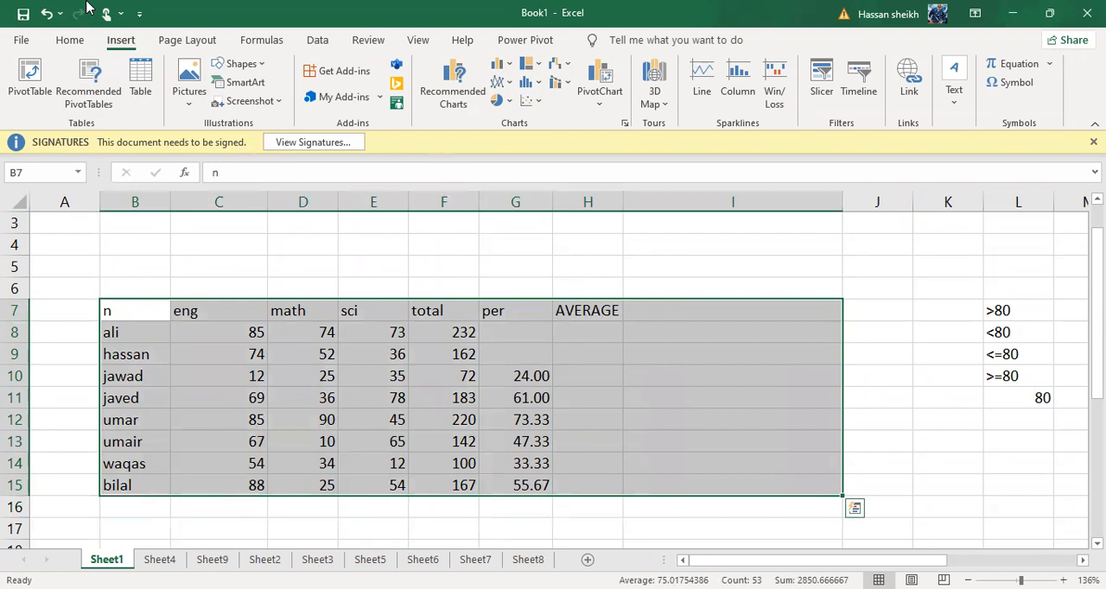
pyautogui.click(69, 40)
pyautogui.click(183, 103)
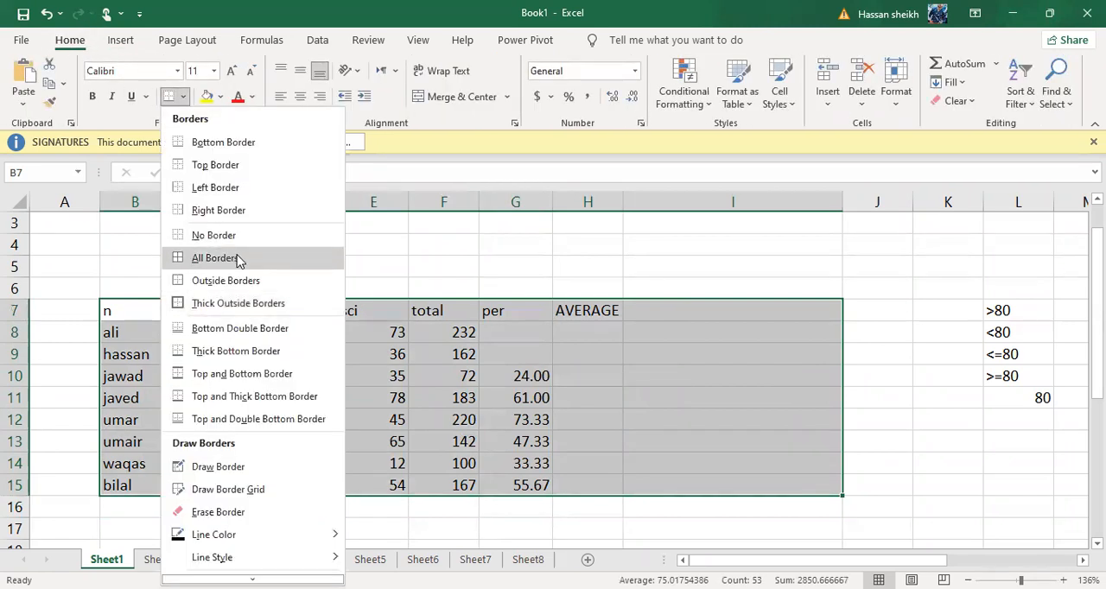
pyautogui.click(215, 258)
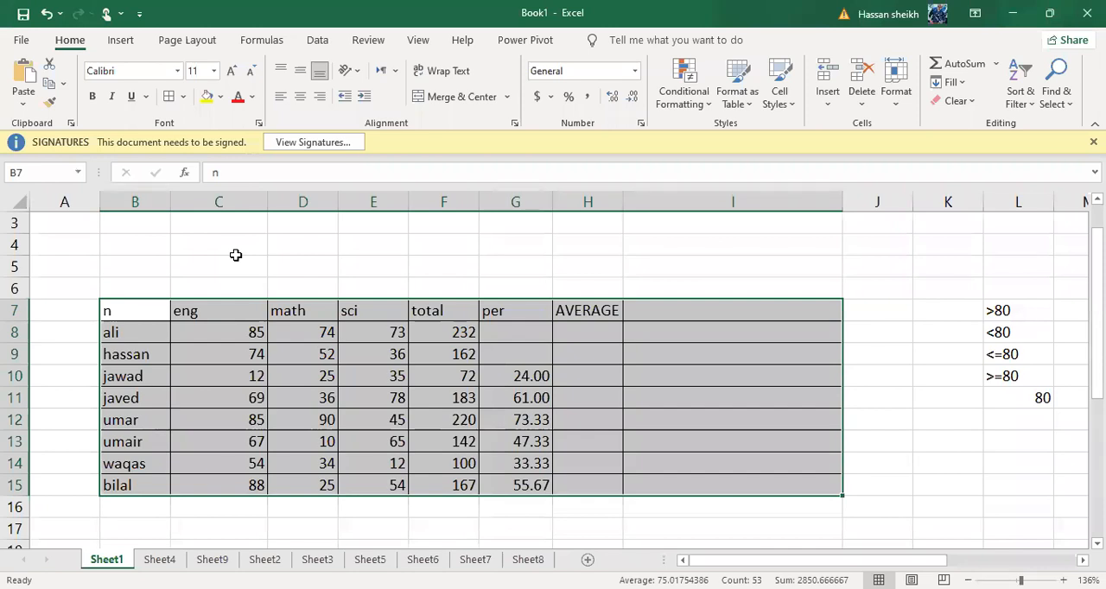
pyautogui.click(506, 346)
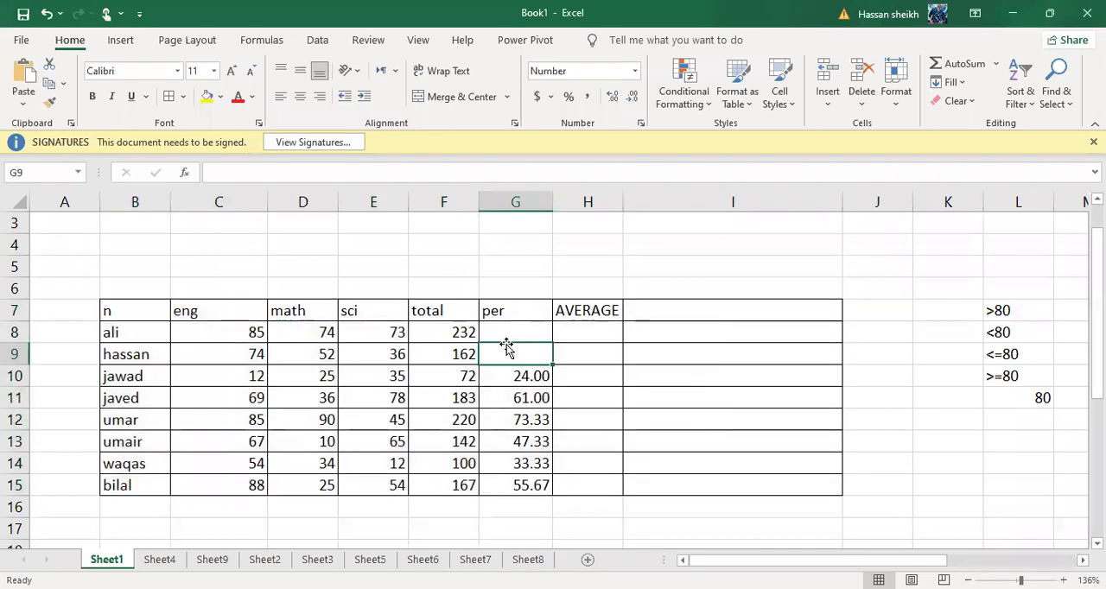
pyautogui.click(510, 336)
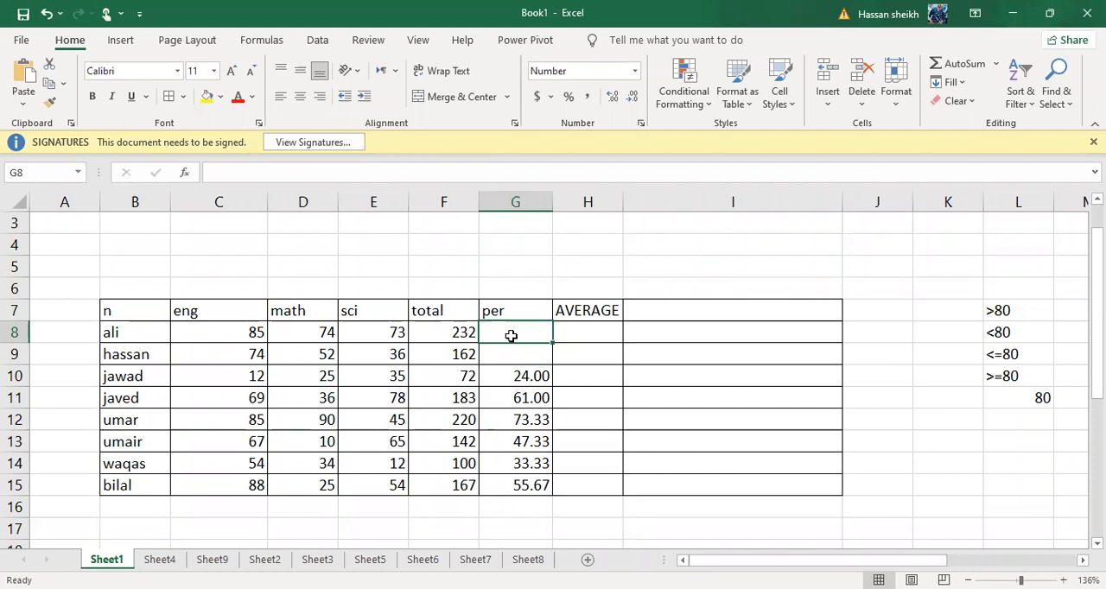
# Center the entries in B8:F15 both vertically and horizontally
pyautogui.click(254, 328)
pyautogui.moveTo(150, 329); pyautogui.dragTo(460, 442)
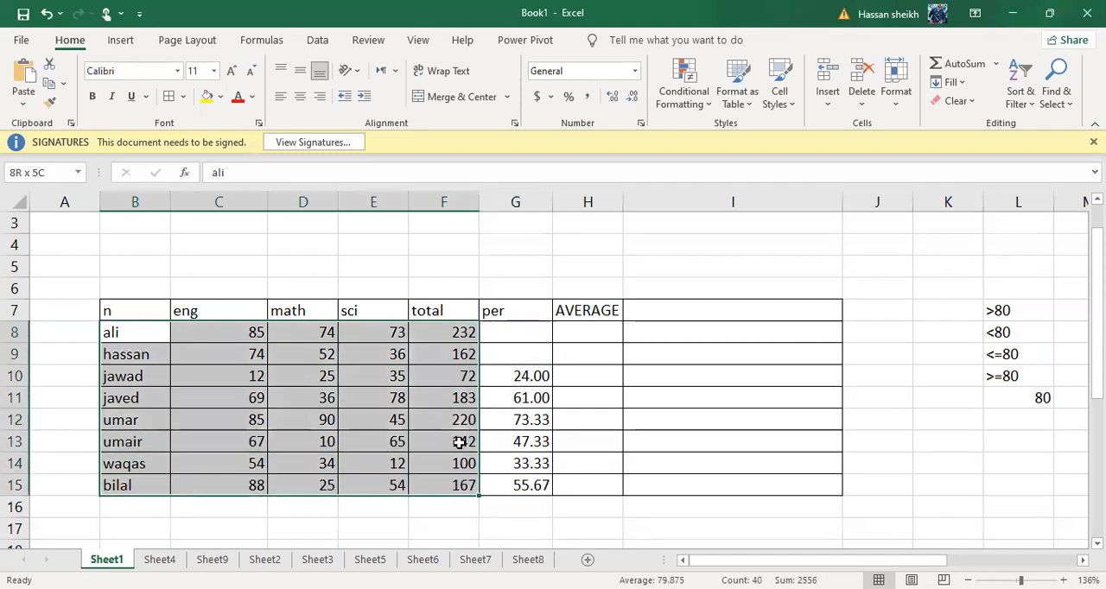
pyautogui.click(300, 73)
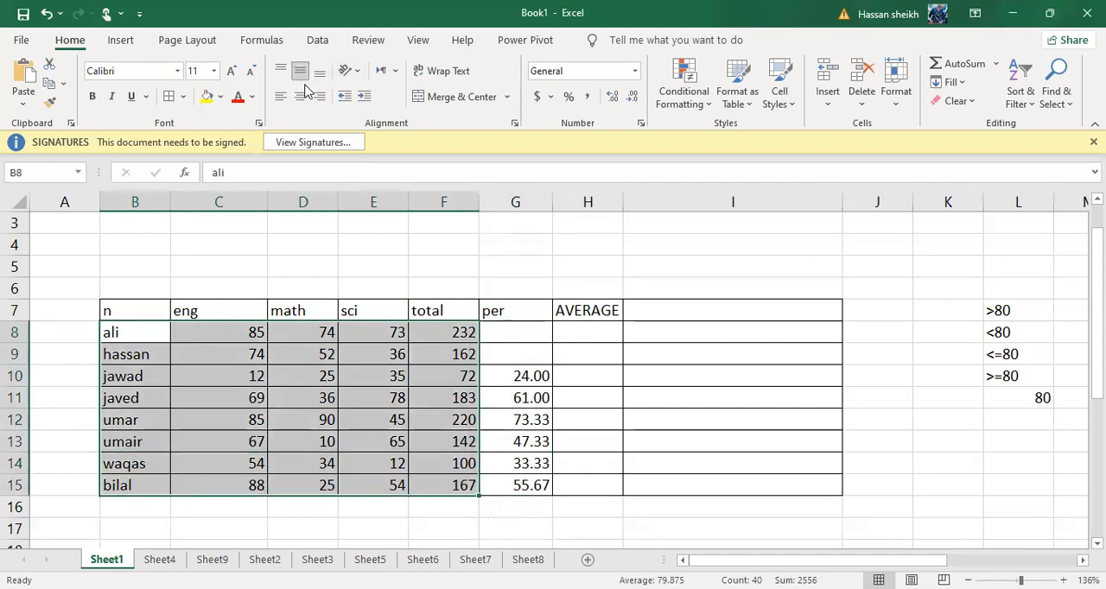
pyautogui.click(300, 96)
pyautogui.click(403, 287)
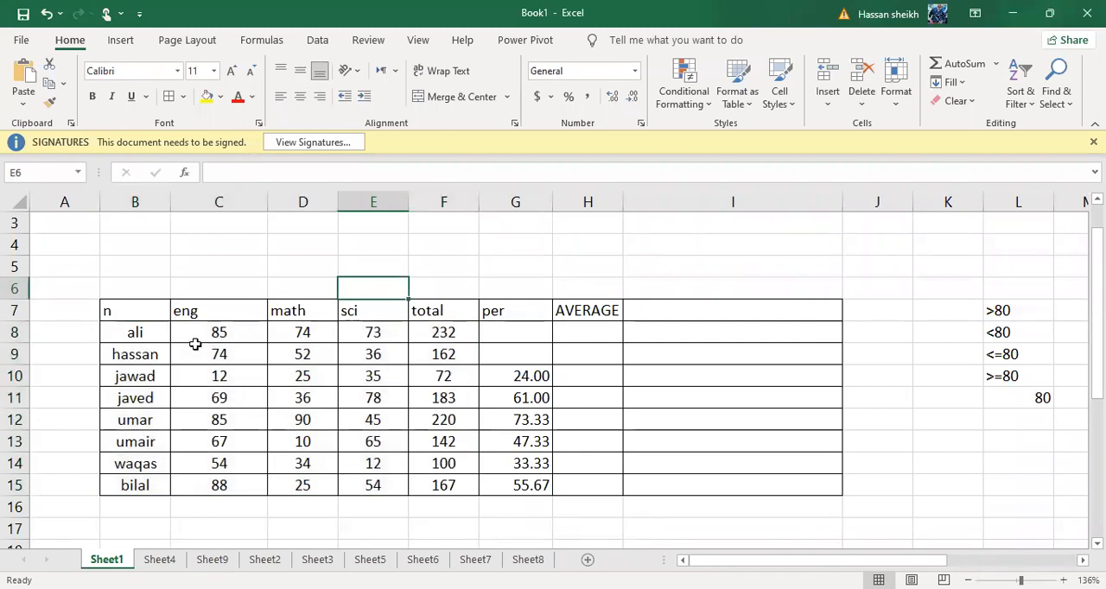
pyautogui.click(221, 332)
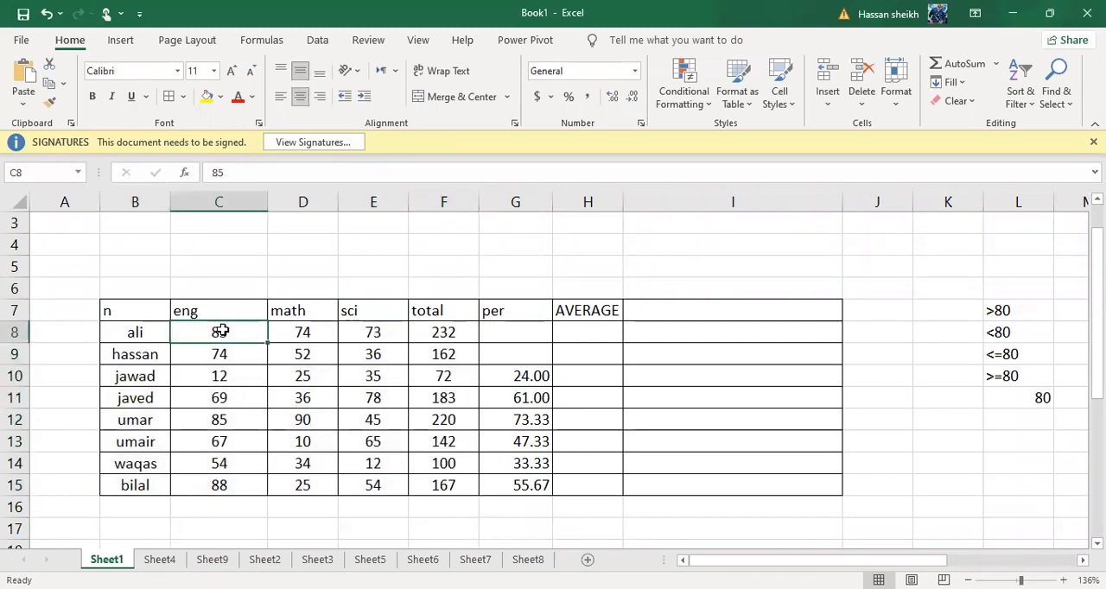
pyautogui.click(300, 332)
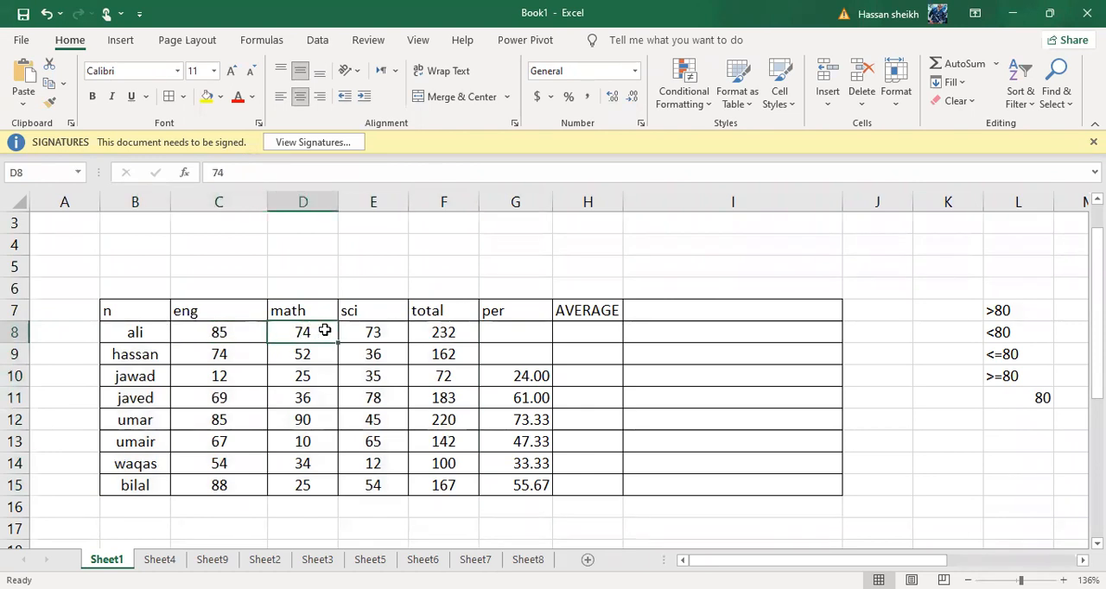
pyautogui.click(360, 331)
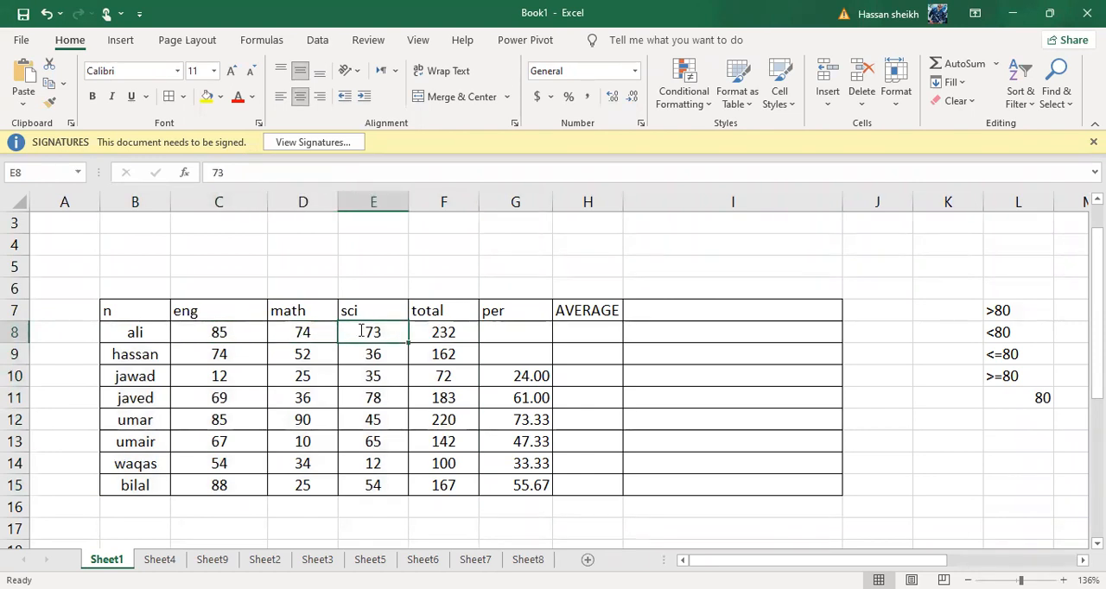
pyautogui.click(473, 329)
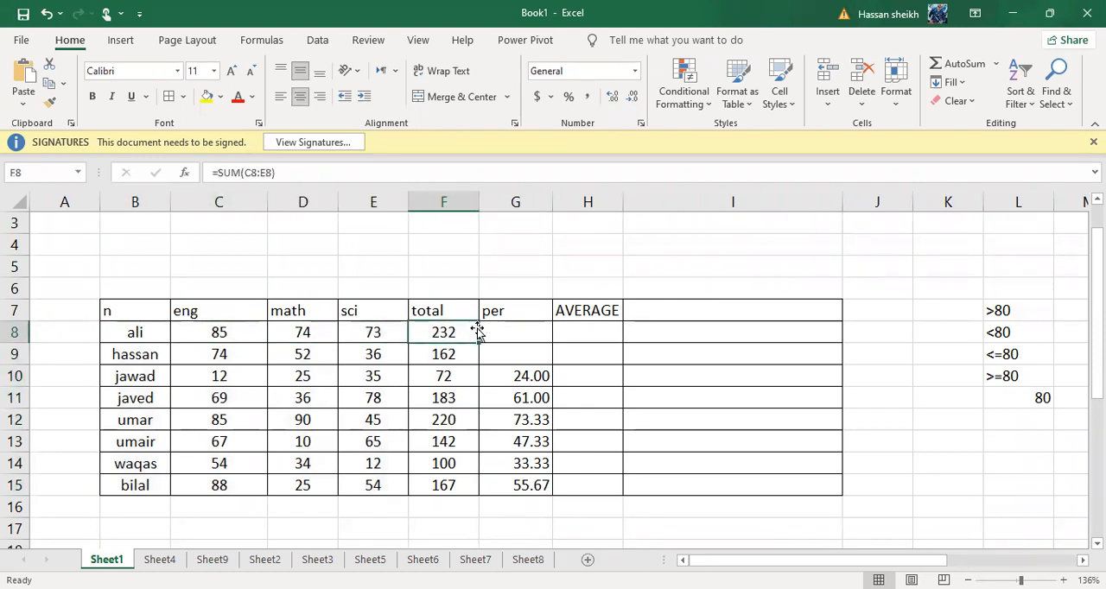
pyautogui.click(537, 327)
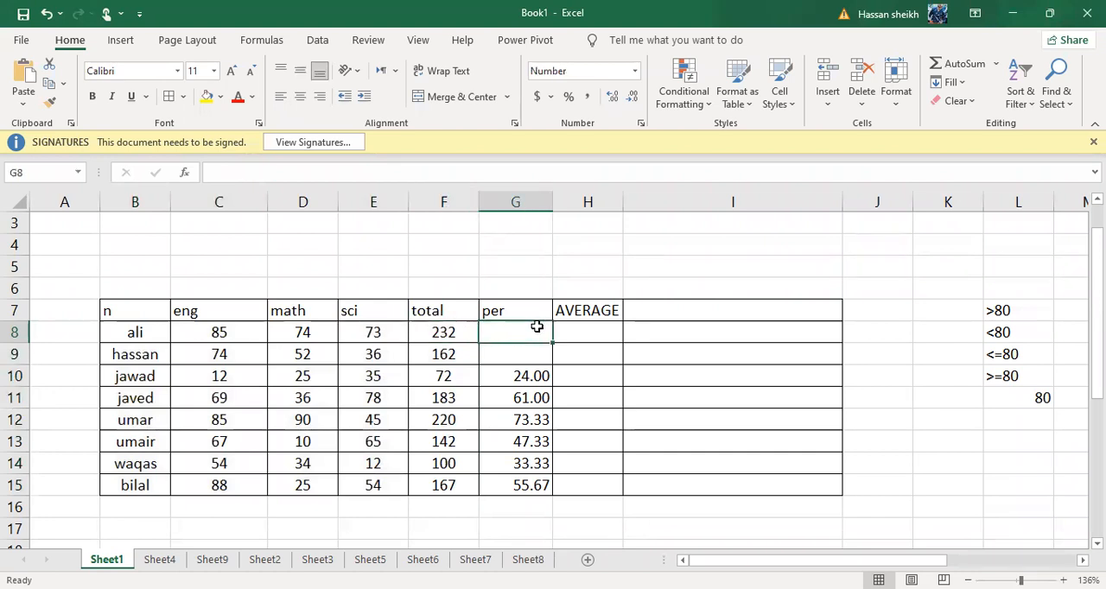
pyautogui.write('-')
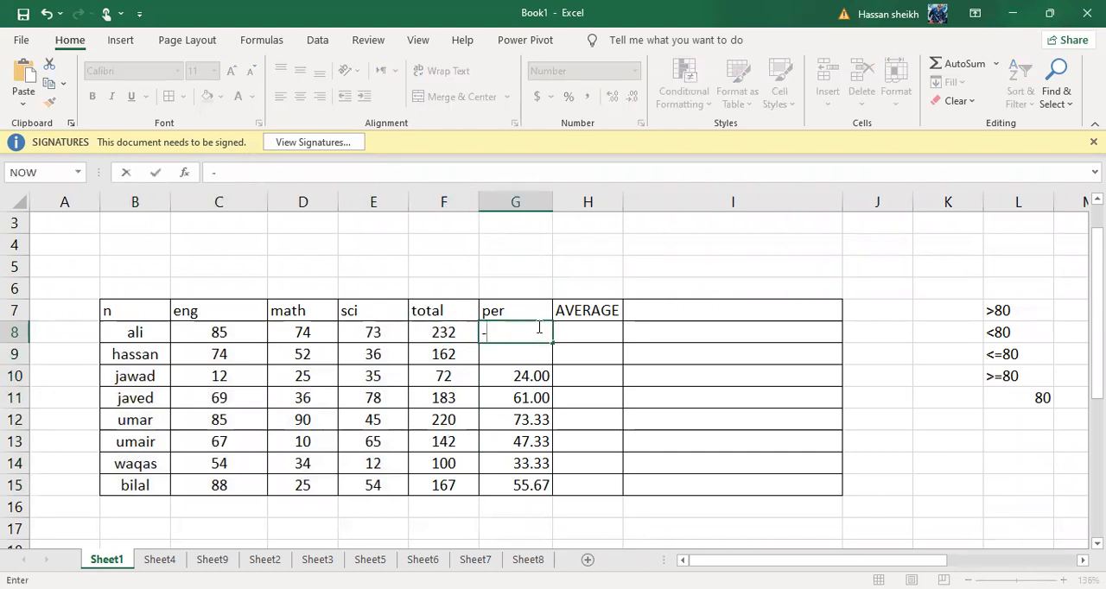
pyautogui.press('BackSpace')
pyautogui.write('_')
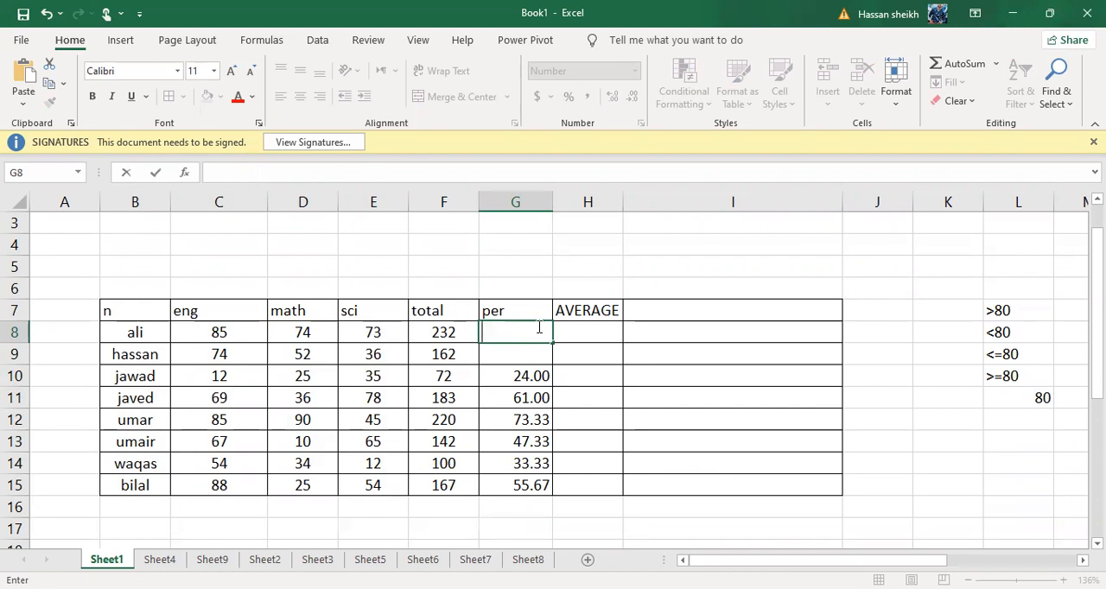
pyautogui.write('---')
pyautogui.press('BackSpace')
pyautogui.press('BackSpace')
pyautogui.press('BackSpace')
pyautogui.click(452, 334)
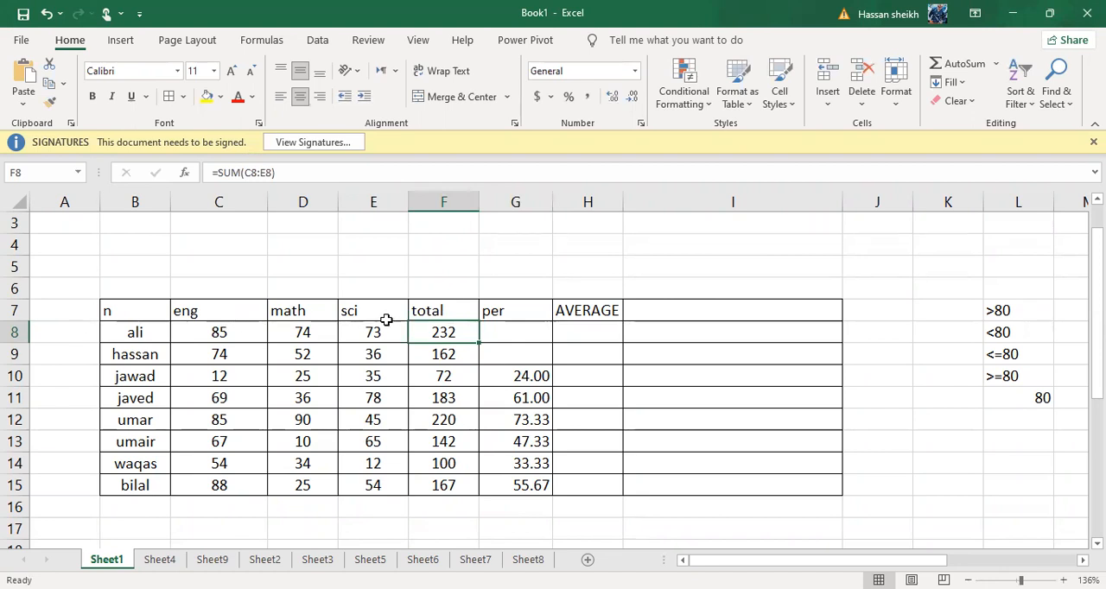
pyautogui.click(497, 330)
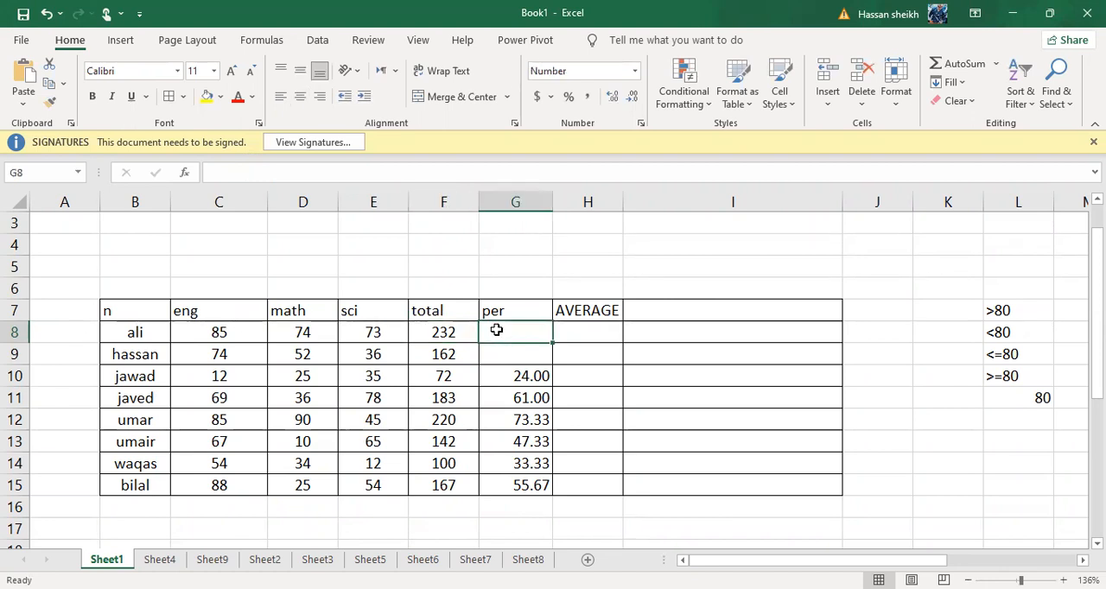
pyautogui.write('-')
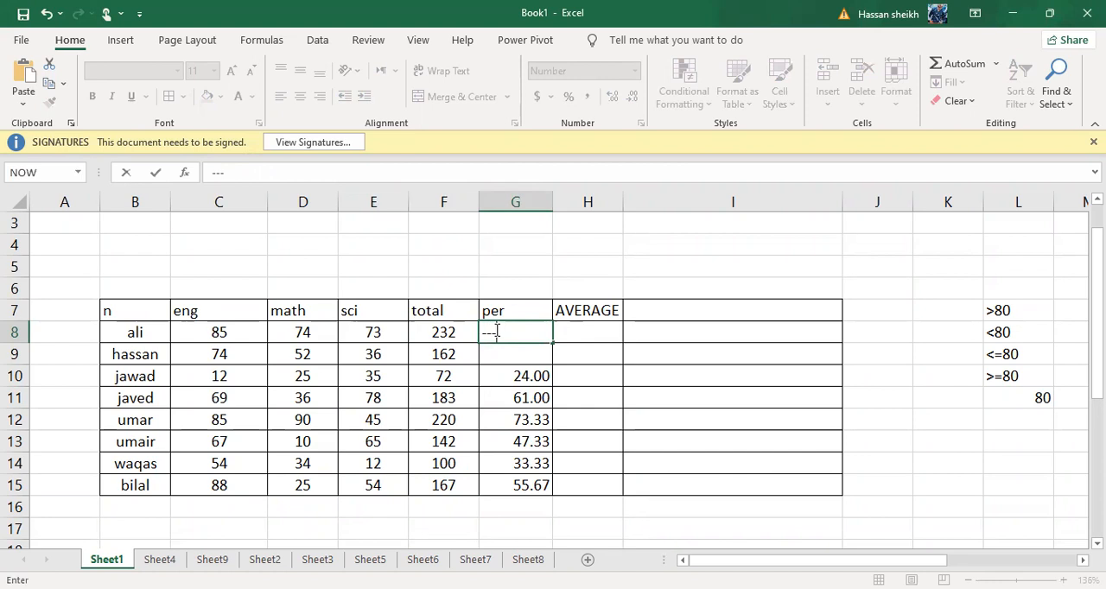
pyautogui.press('BackSpace')
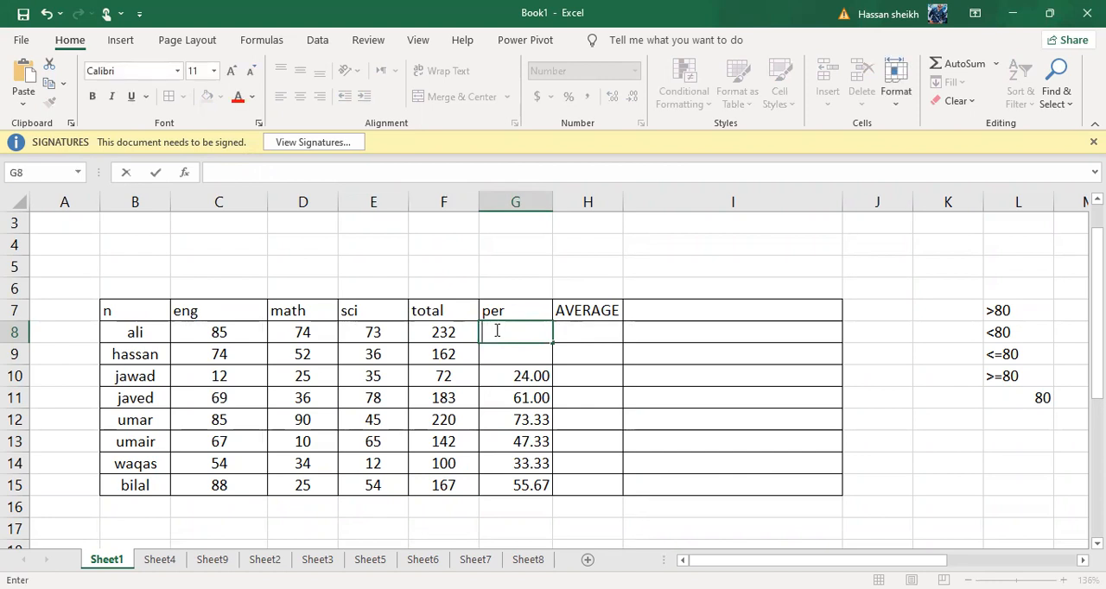
pyautogui.write('__')
pyautogui.press('BackSpace')
pyautogui.press('BackSpace')
pyautogui.write('___')
pyautogui.press('F2')
pyautogui.press('BackSpace')
pyautogui.click(510, 343)
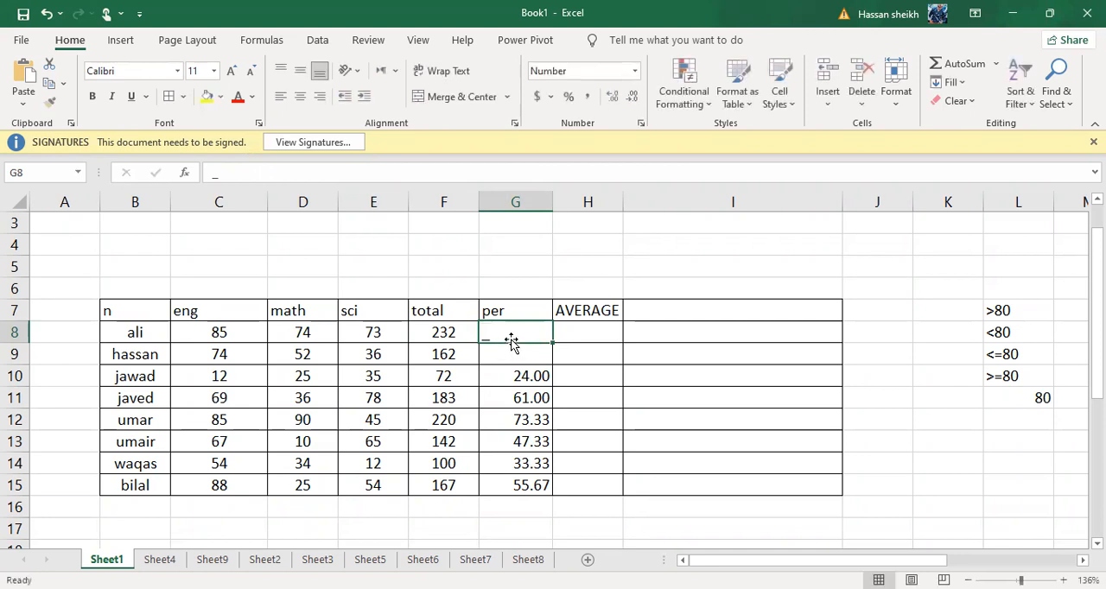
pyautogui.press('BackSpace')
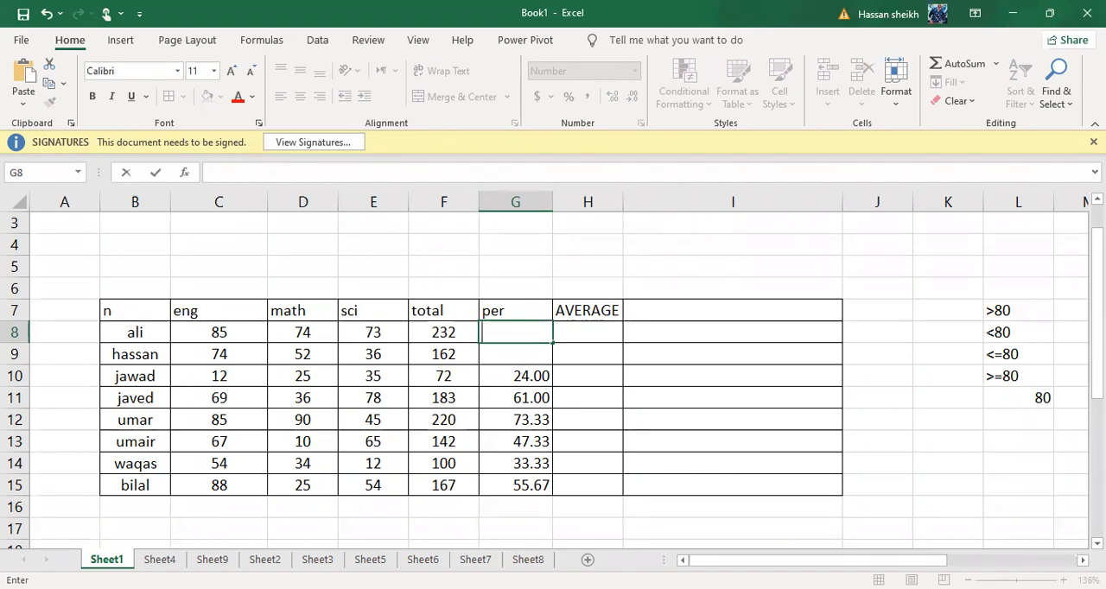
# Calculate the percentage in G8 with the formula =F8/300*100 and fill it down through G15
pyautogui.write('=')
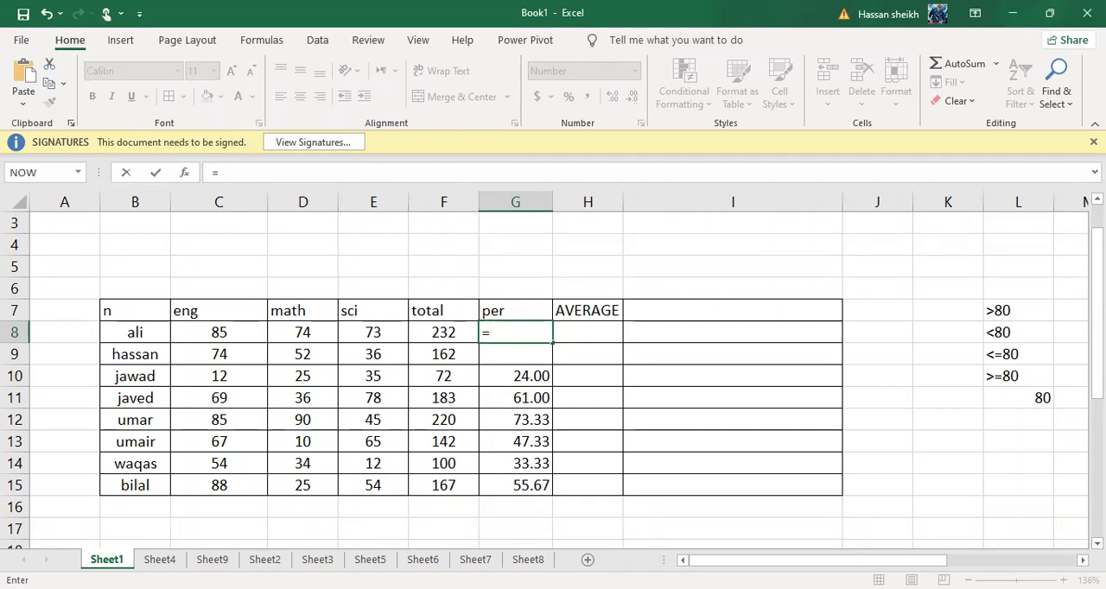
pyautogui.click(447, 330)
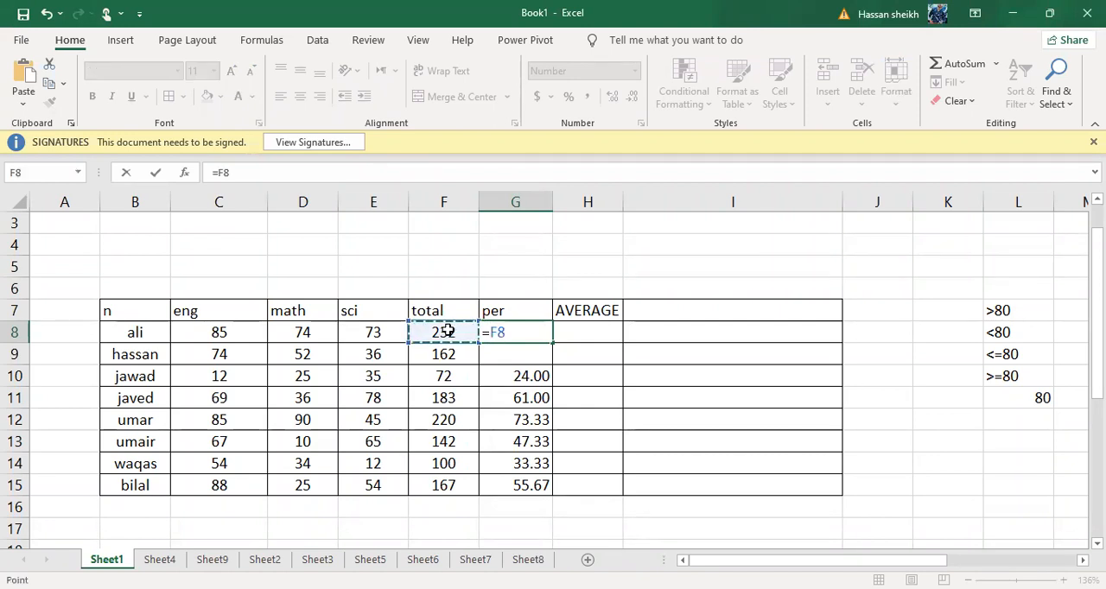
pyautogui.write('/')
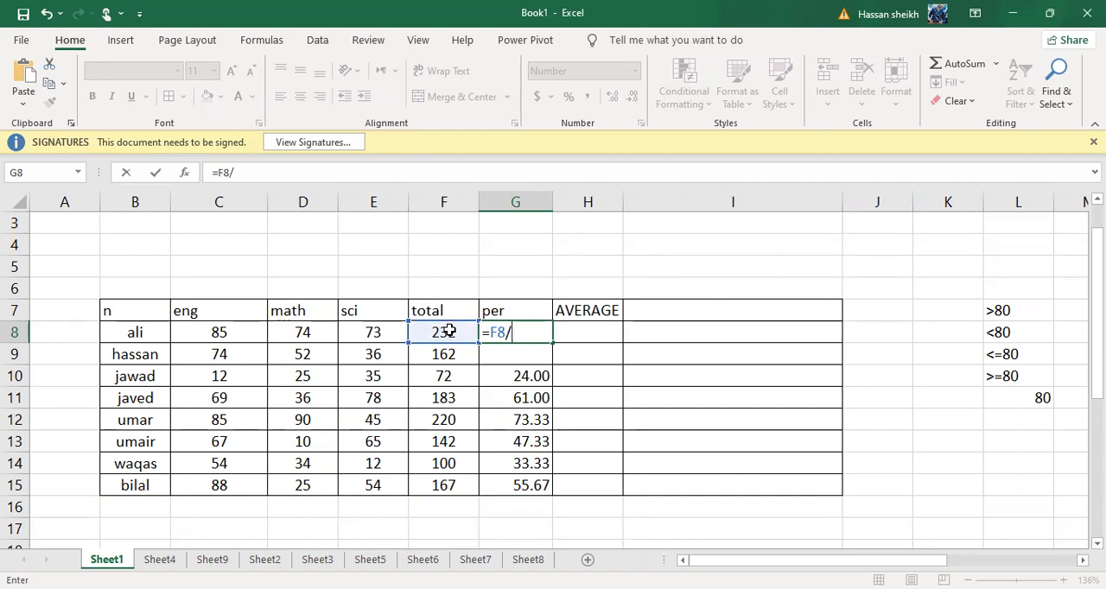
pyautogui.write('300*')
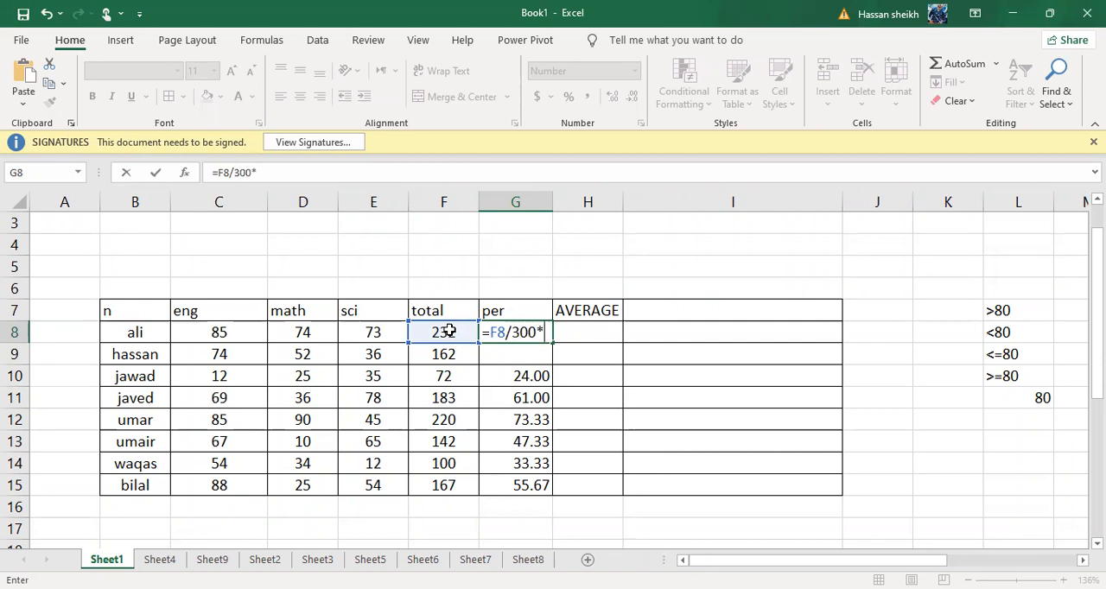
pyautogui.write('100')
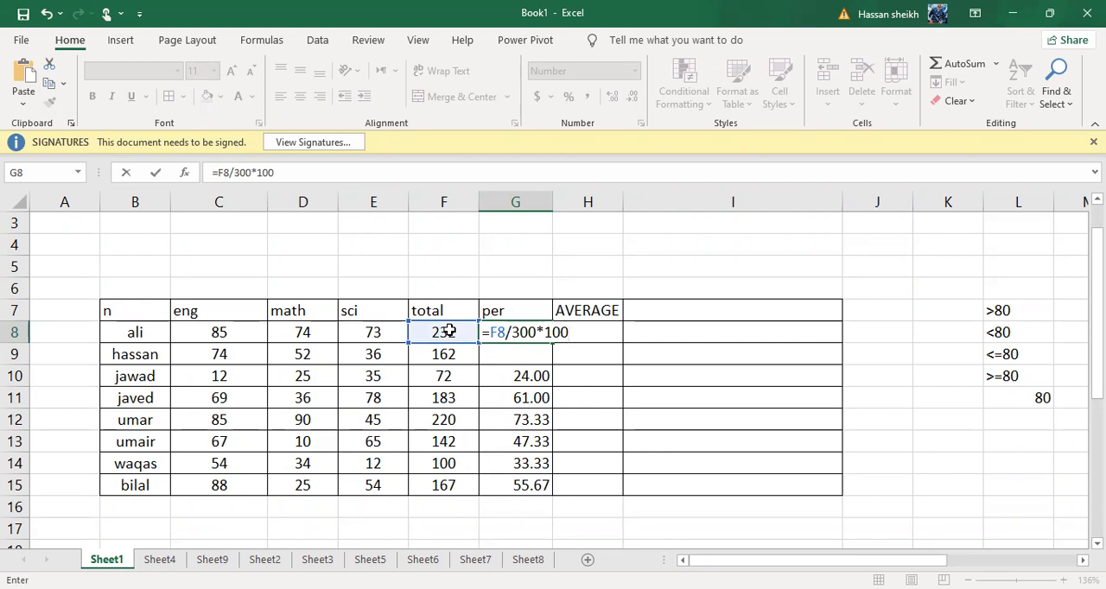
pyautogui.press('Return')
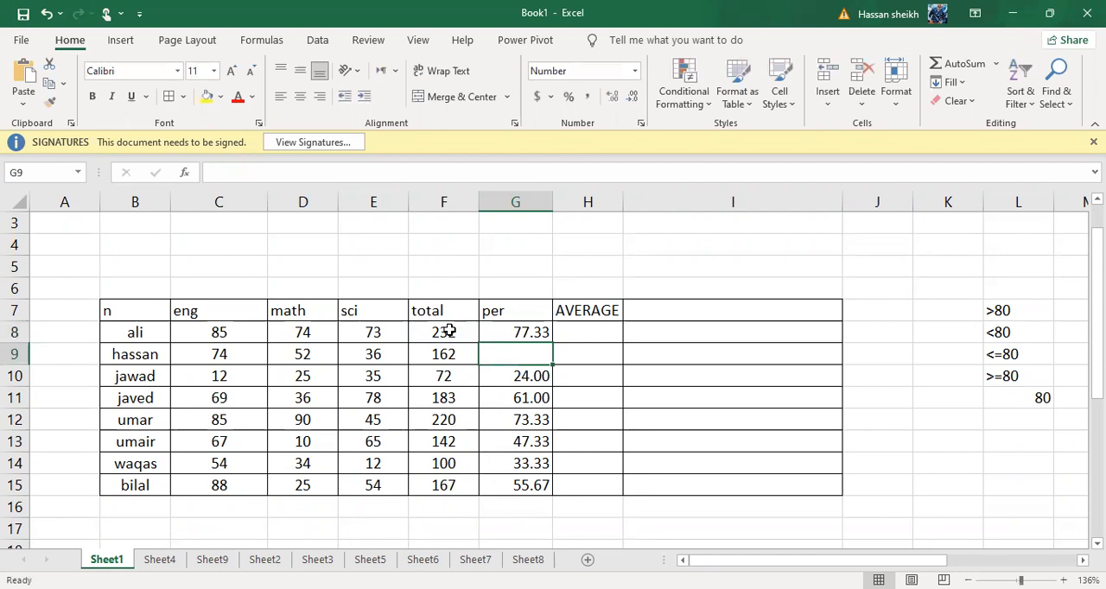
pyautogui.click(538, 331)
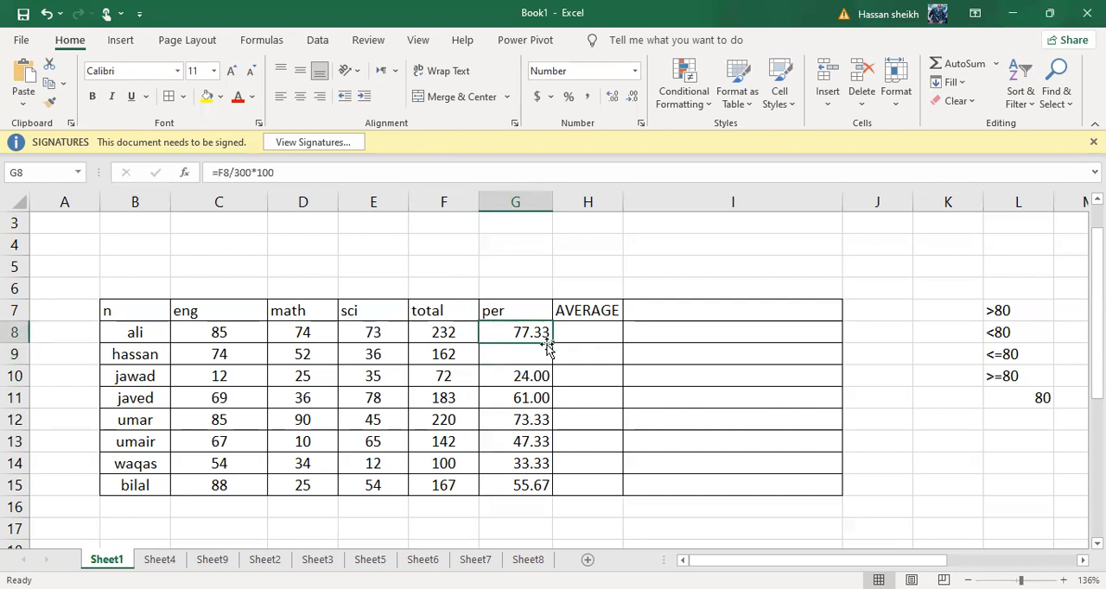
pyautogui.moveTo(552, 345); pyautogui.dragTo(551, 451)
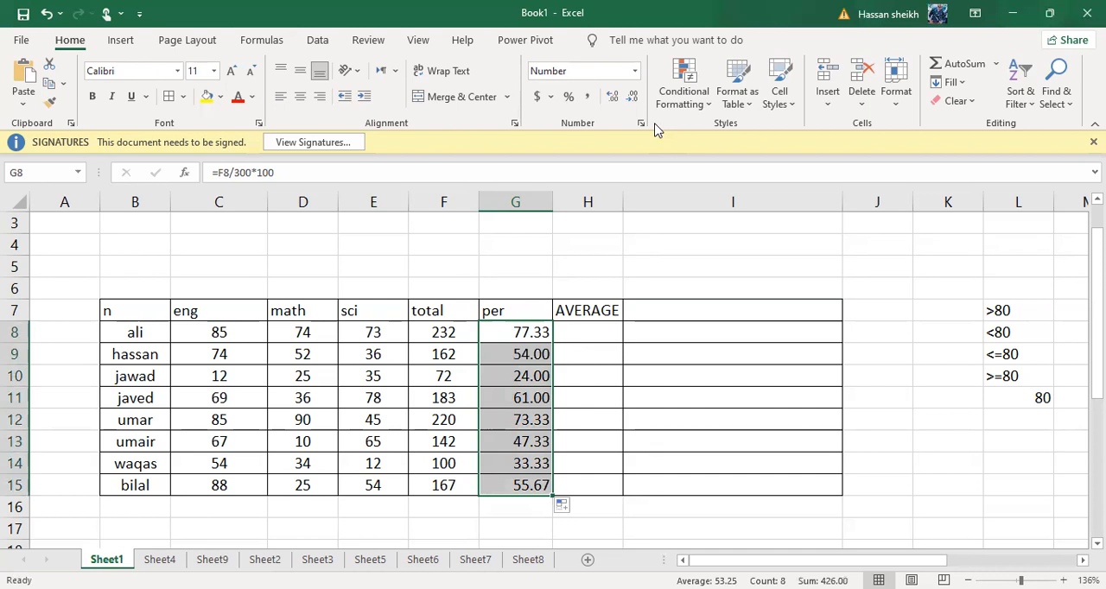
# Try the percentage number format with adjusted decimal places on G8, and undo these formatting changes
pyautogui.click(516, 376)
pyautogui.click(519, 332)
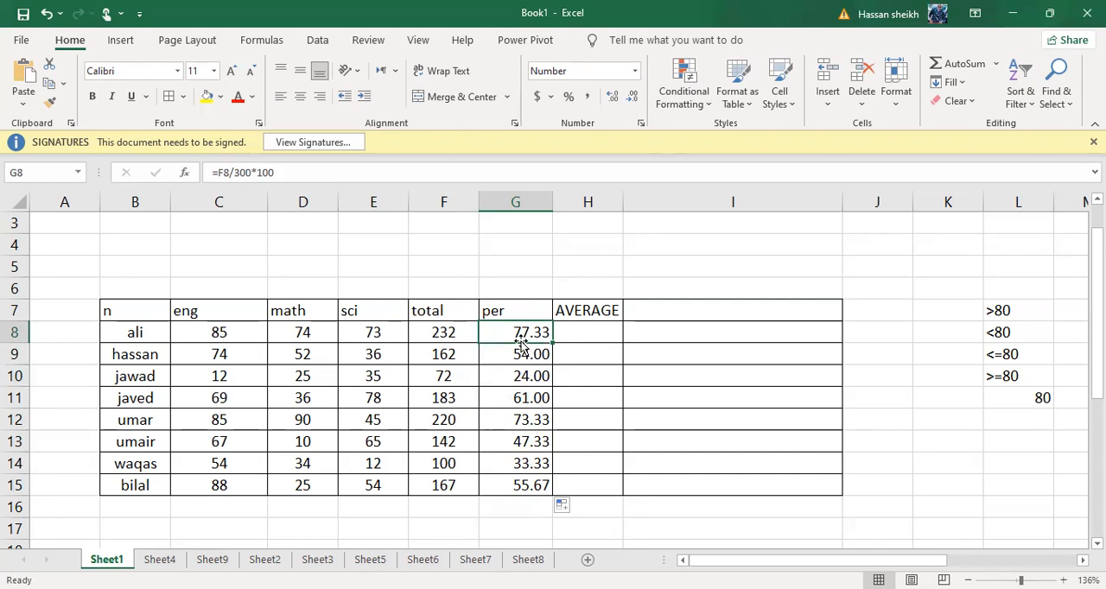
pyautogui.click(569, 98)
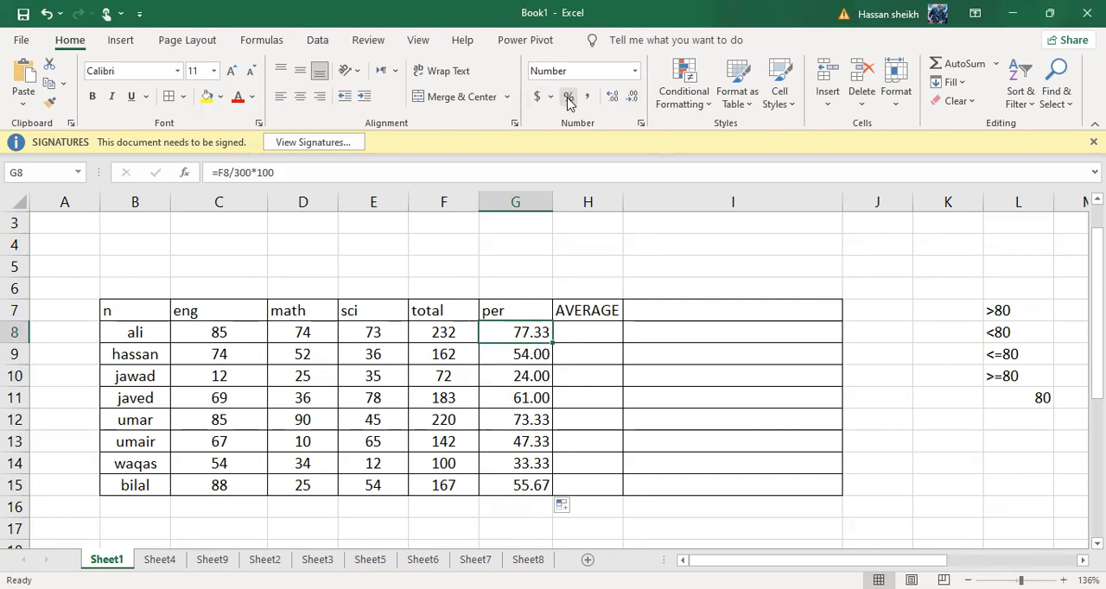
pyautogui.click(613, 96)
pyautogui.click(633, 96)
pyautogui.hotkey('ctrl', 'z')
pyautogui.hotkey('ctrl', 'z')
pyautogui.hotkey('ctrl', 'z')
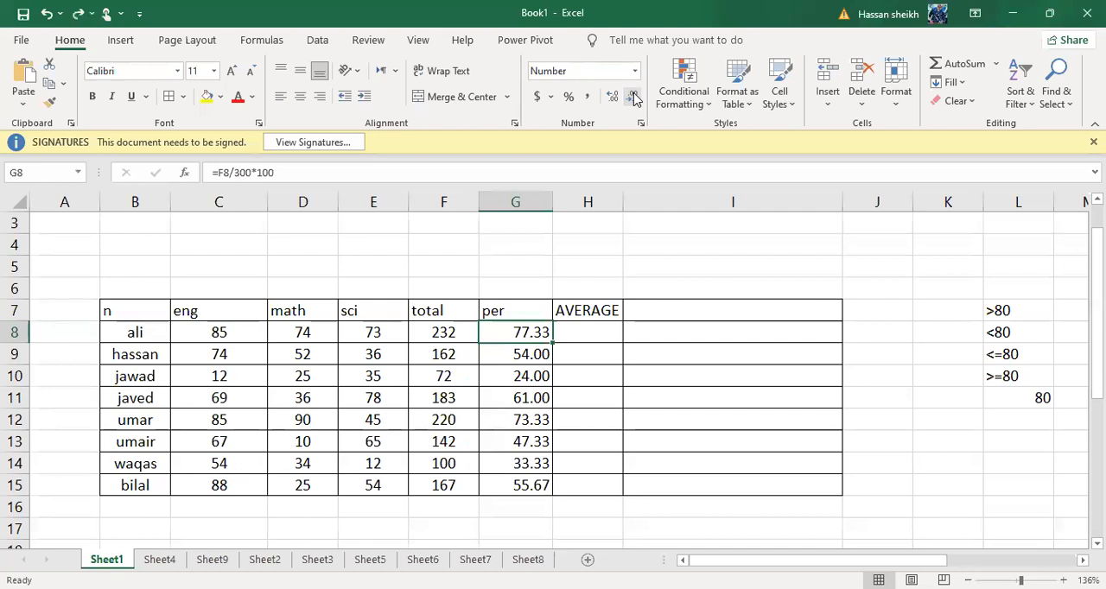
# Center the percentage values in G8:G16 both vertically and horizontally
pyautogui.click(1010, 354)
pyautogui.click(537, 331)
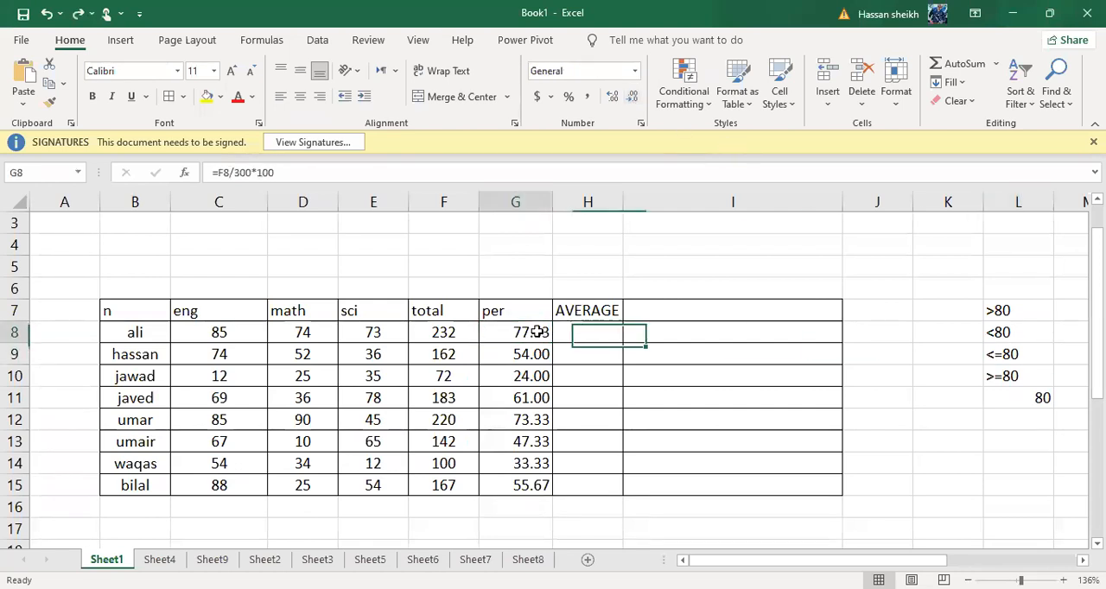
pyautogui.moveTo(536, 331); pyautogui.dragTo(519, 510)
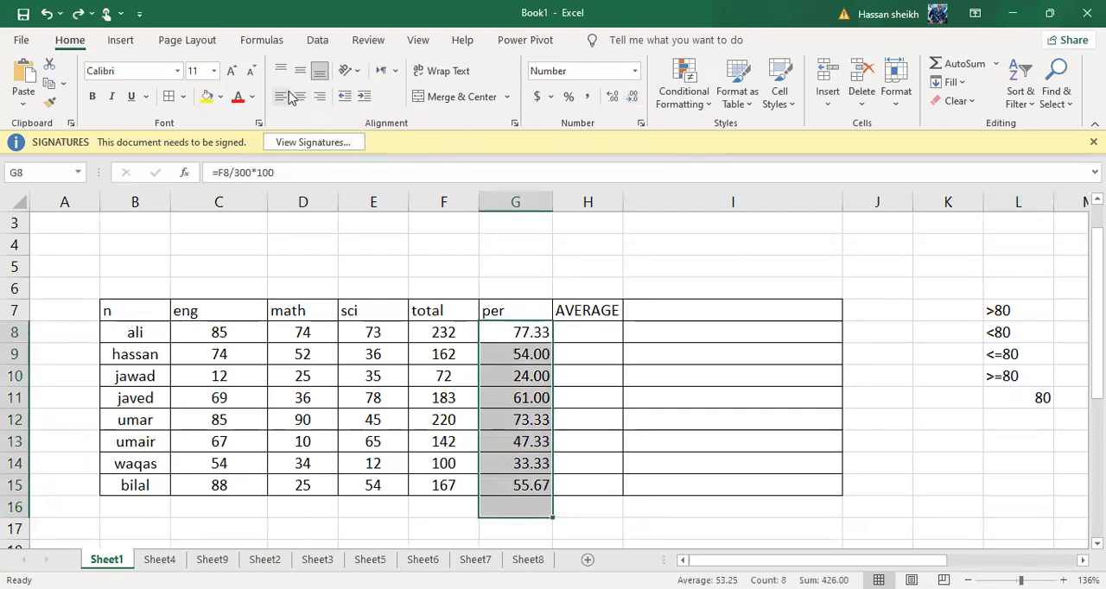
pyautogui.click(661, 191)
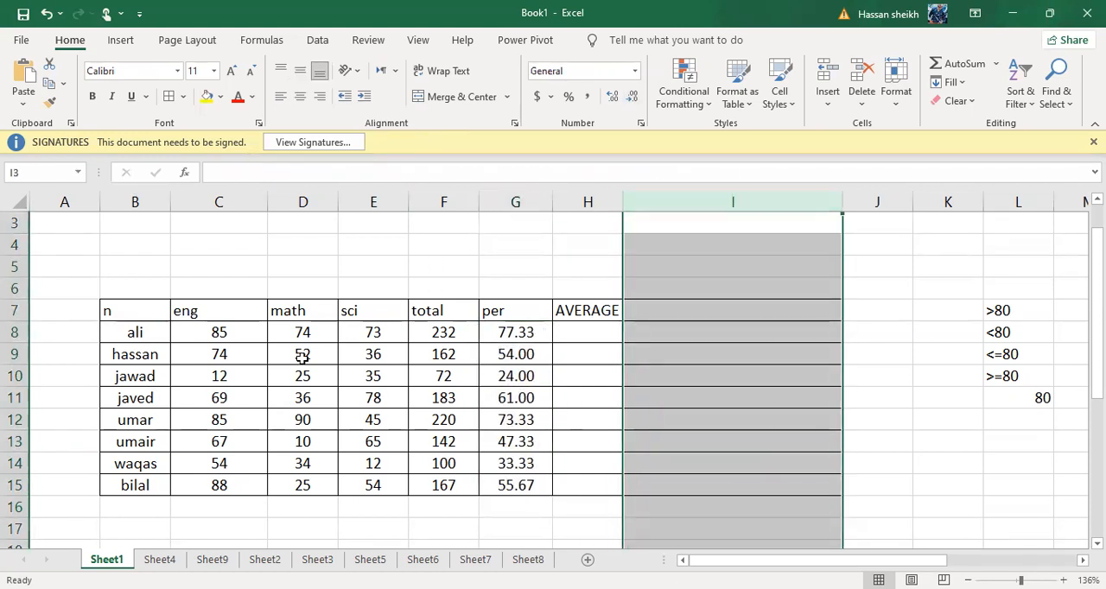
pyautogui.moveTo(380, 355); pyautogui.dragTo(413, 355)
pyautogui.click(534, 311)
pyautogui.click(523, 327)
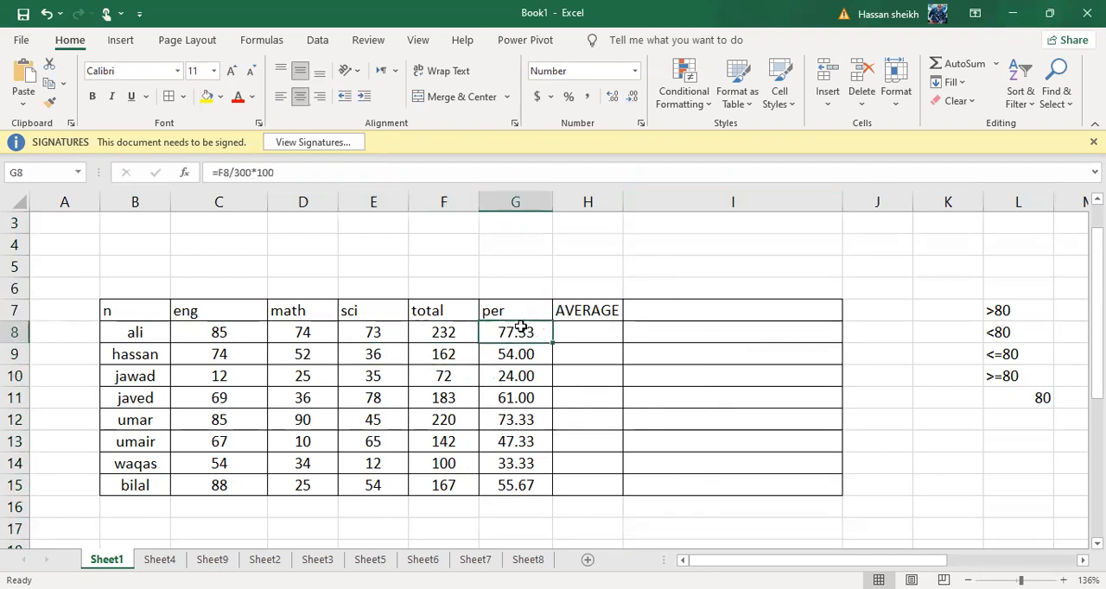
# Change the first student's science mark in E8 to 44 to test the total and percentage formulas
pyautogui.click(452, 340)
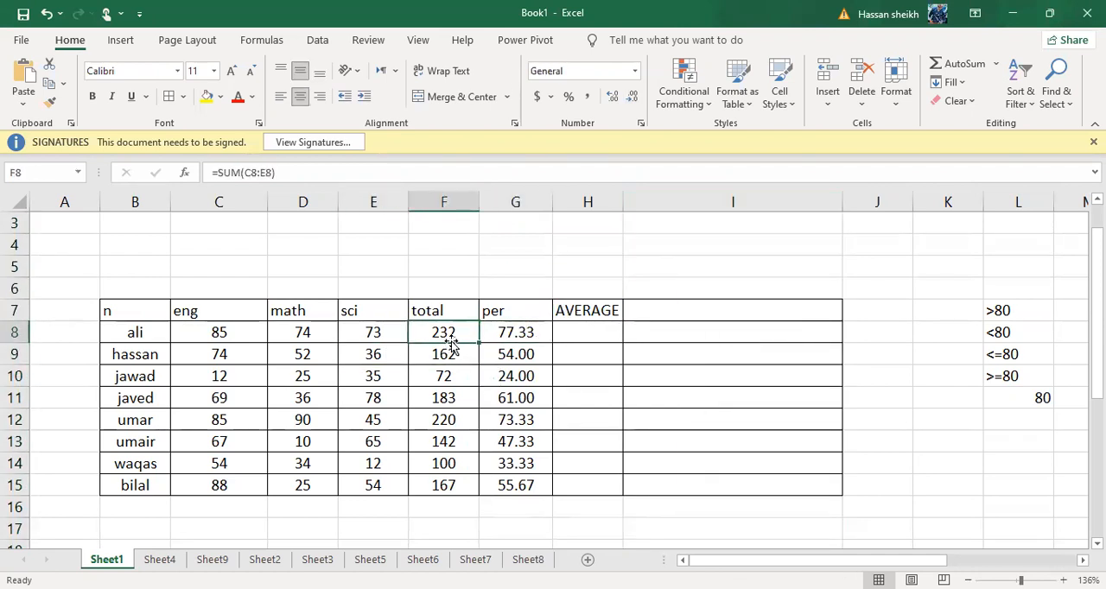
pyautogui.hotkey('alt', 'Tab')
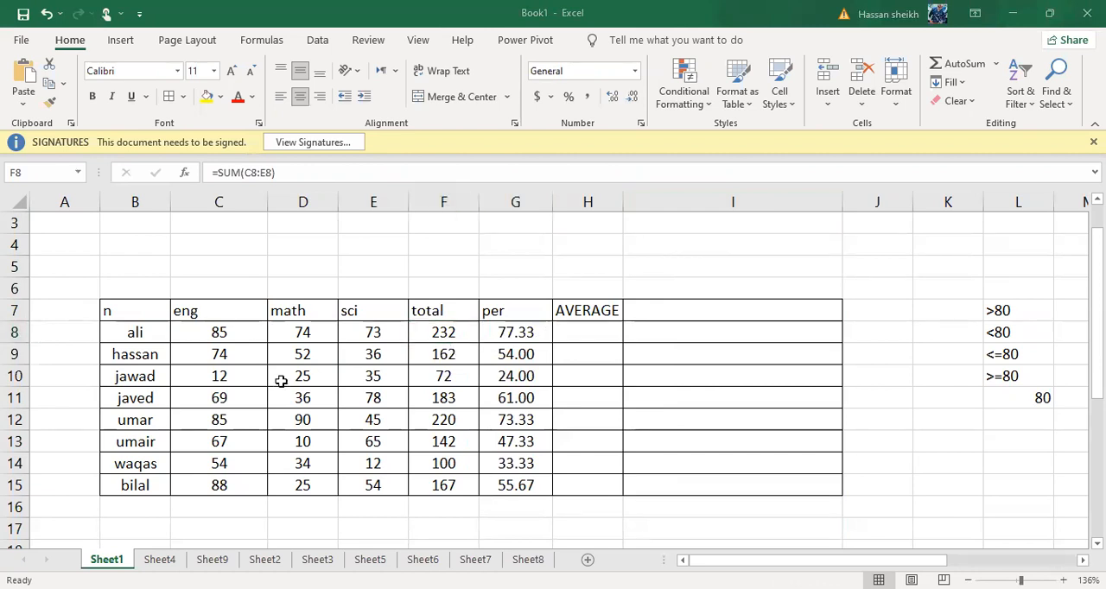
pyautogui.hotkey('alt', 'Tab')
pyautogui.press('Left')
pyautogui.press('Left')
pyautogui.press('Down')
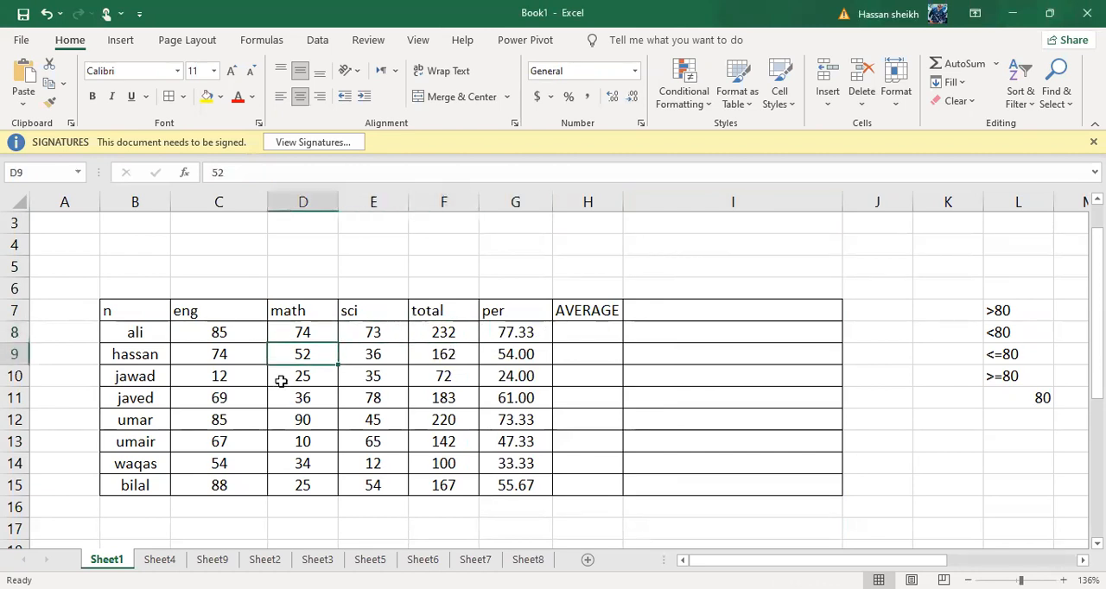
pyautogui.press('Right')
pyautogui.press('Up')
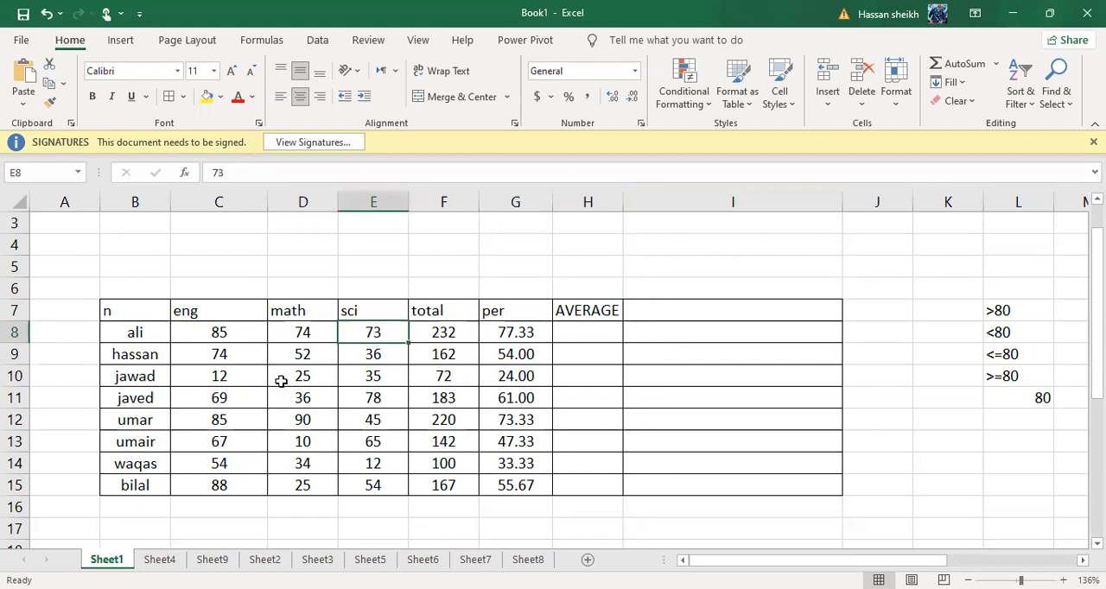
pyautogui.write('44')
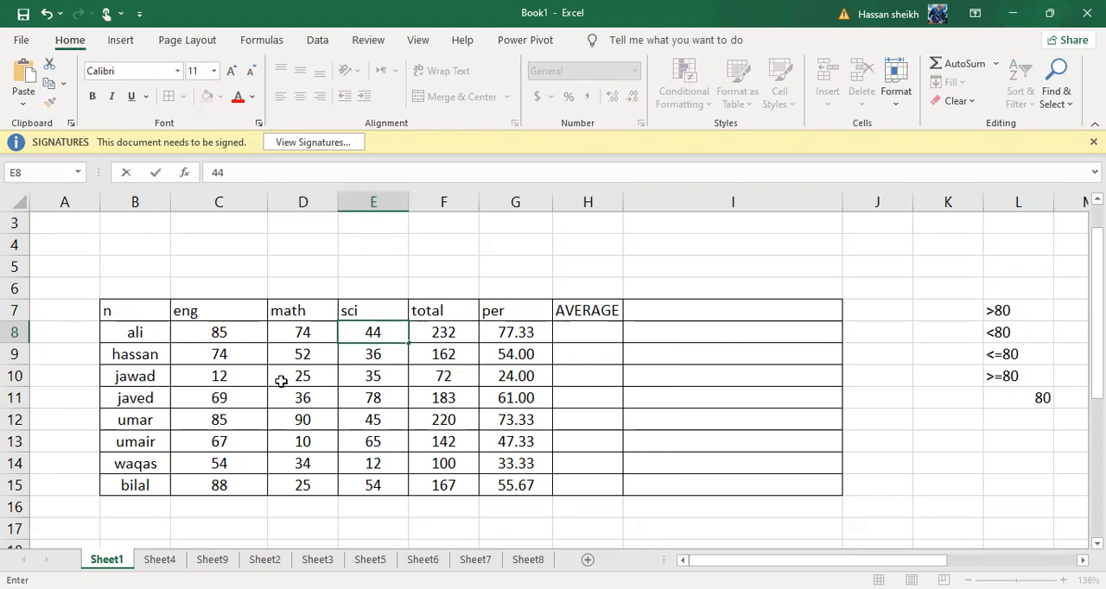
pyautogui.press('Return')
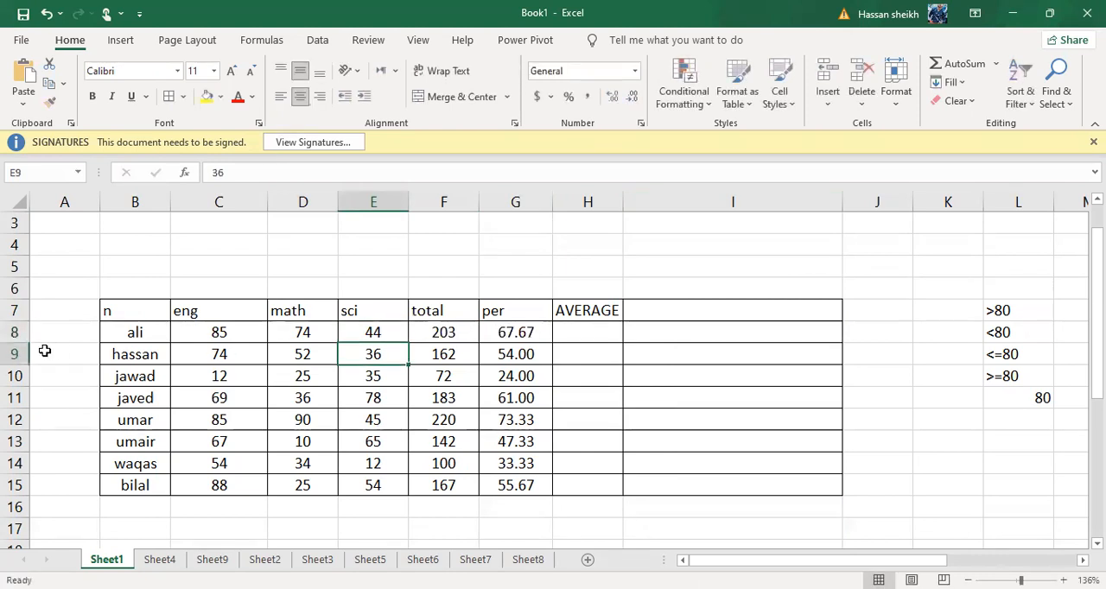
pyautogui.moveTo(124, 315); pyautogui.dragTo(324, 355)
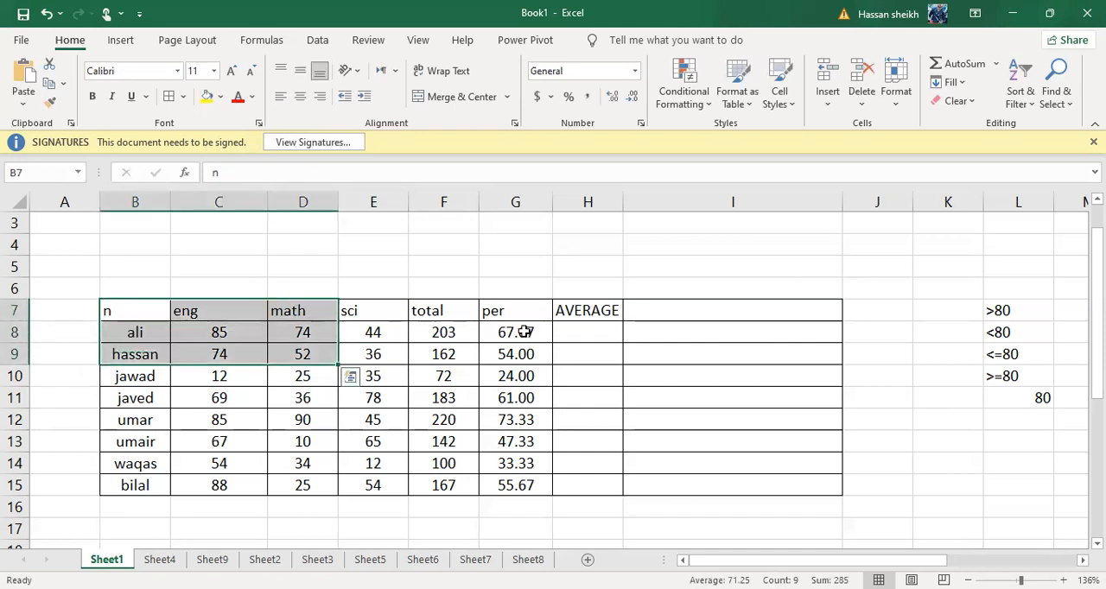
# Begin the average formula for the first student in H8 by entering =AVER
pyautogui.click(585, 330)
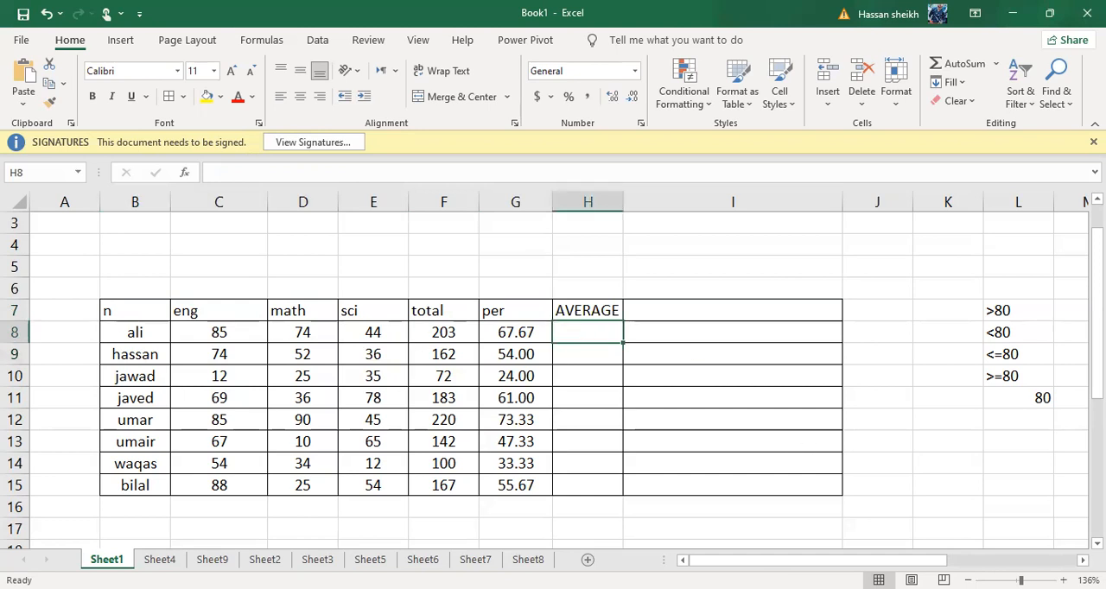
pyautogui.write('=')
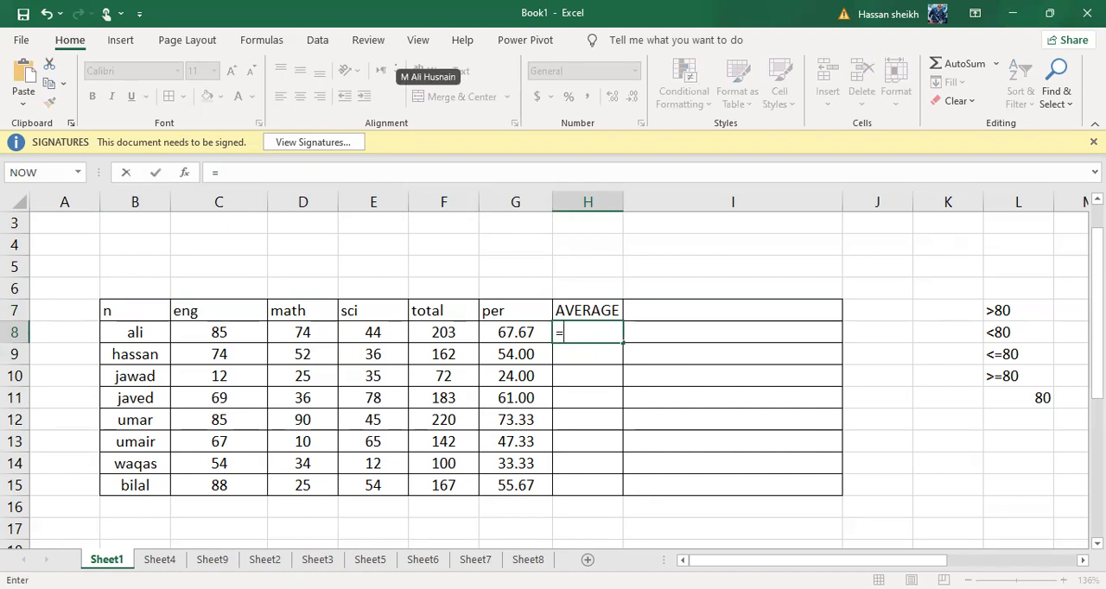
pyautogui.write('A')
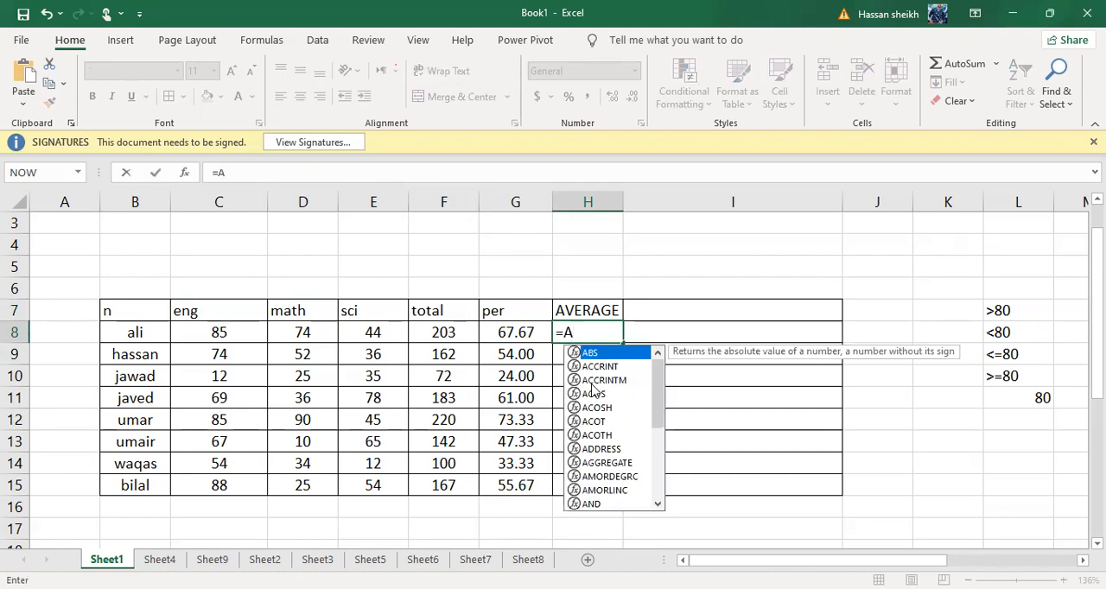
pyautogui.write('VW')
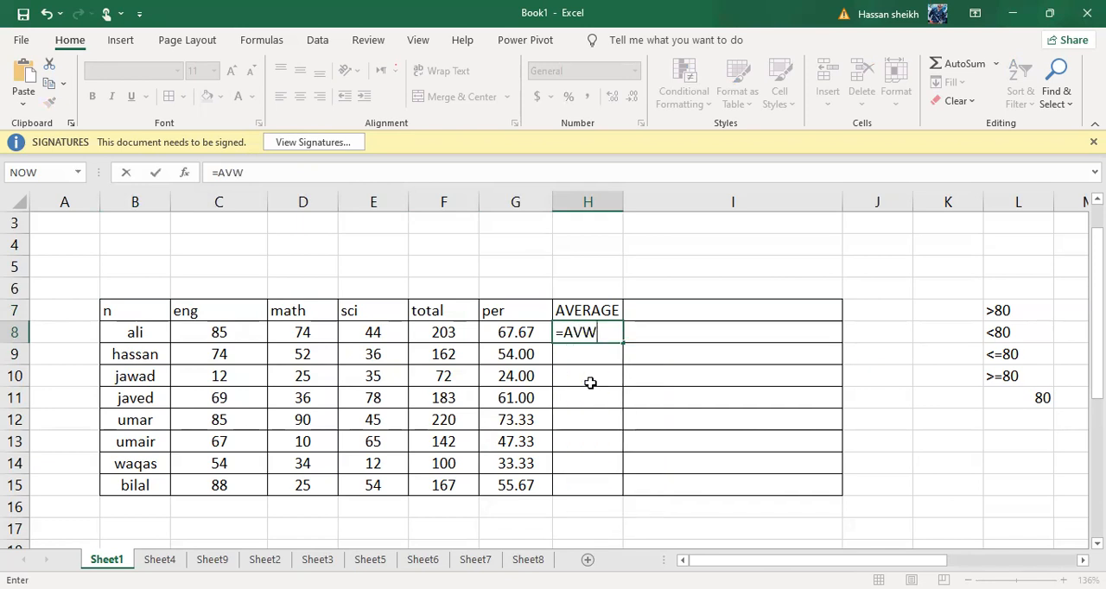
pyautogui.press('BackSpace')
pyautogui.write('ER')
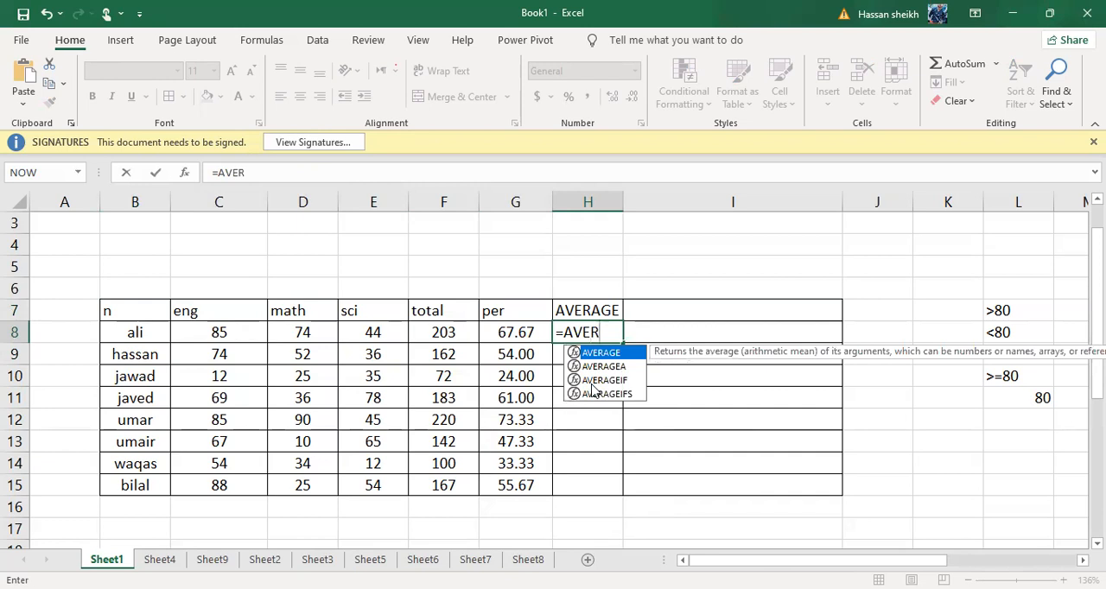
pyautogui.click(596, 364)
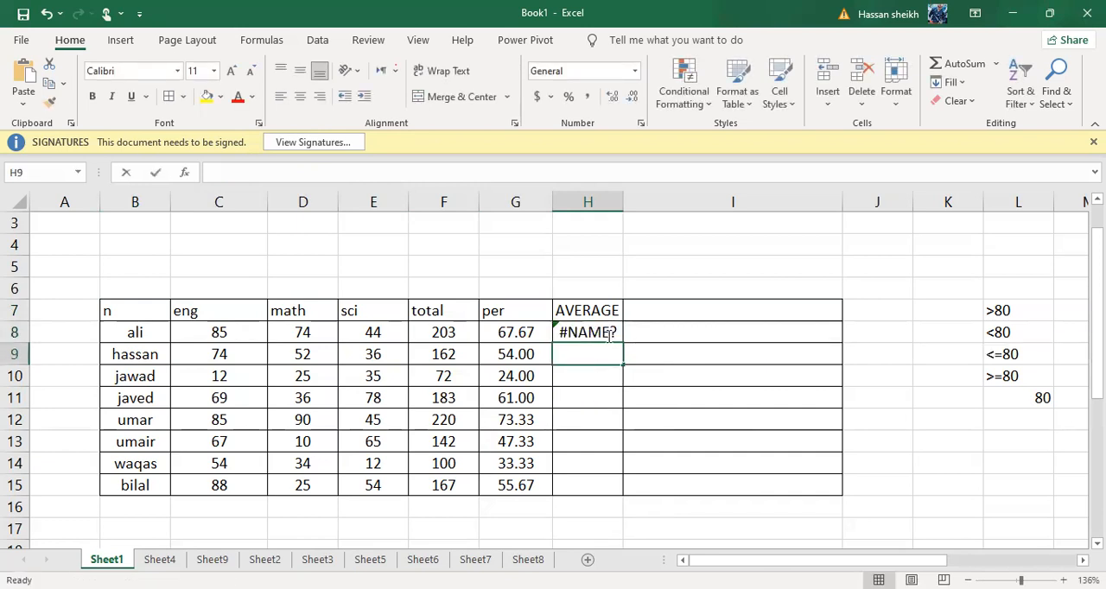
# Complete the formula in H8 as =AVERAGE(C8:E8) to average the first student's three subject marks
pyautogui.doubleClick(608, 333)
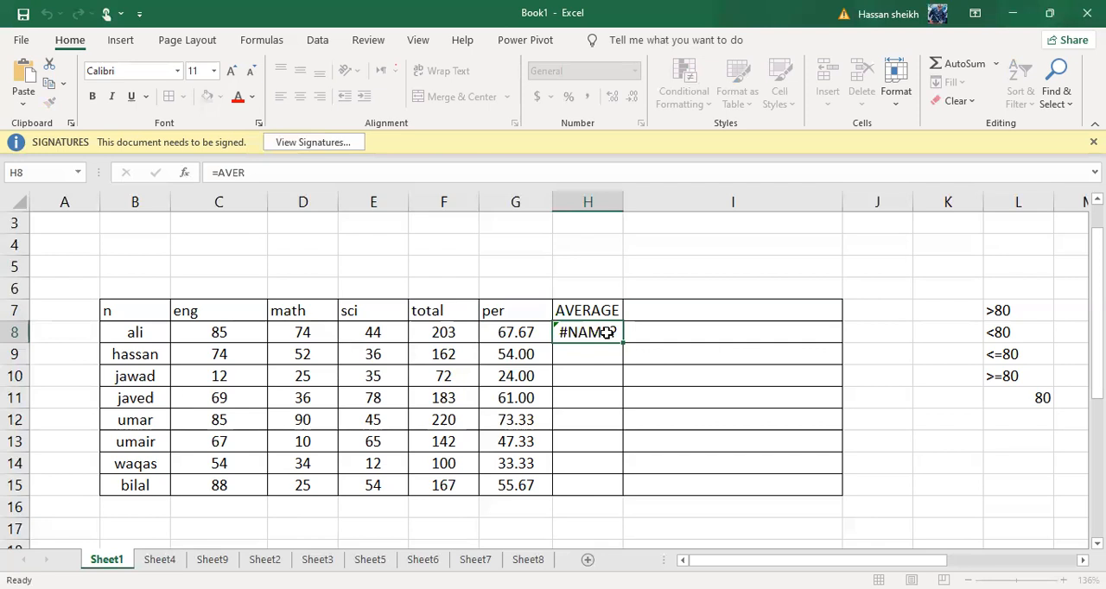
pyautogui.press('F2')
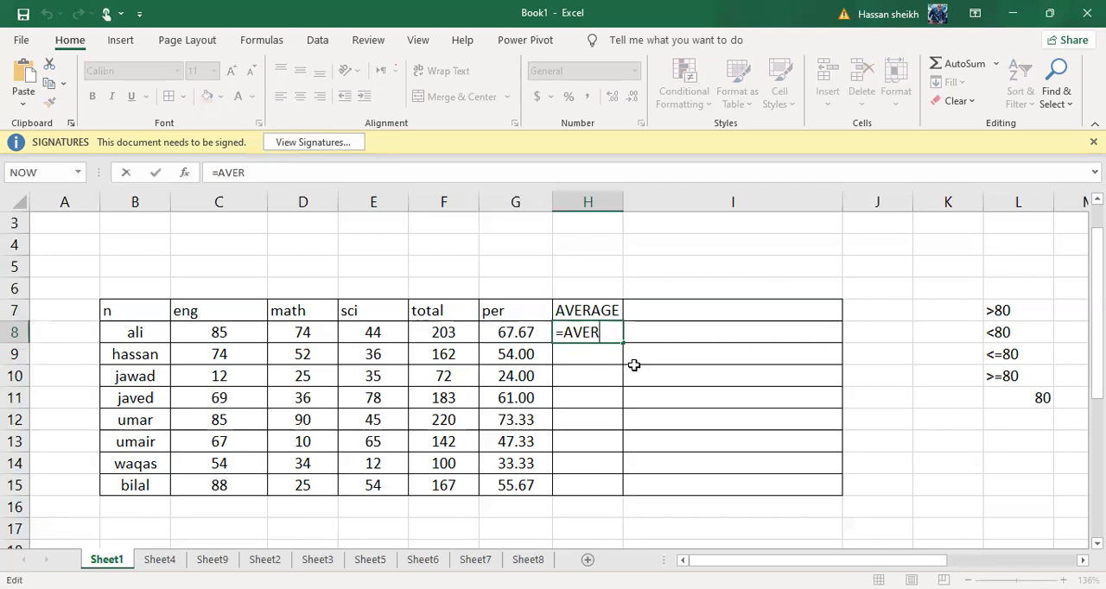
pyautogui.press('BackSpace')
pyautogui.write('RAGE8')
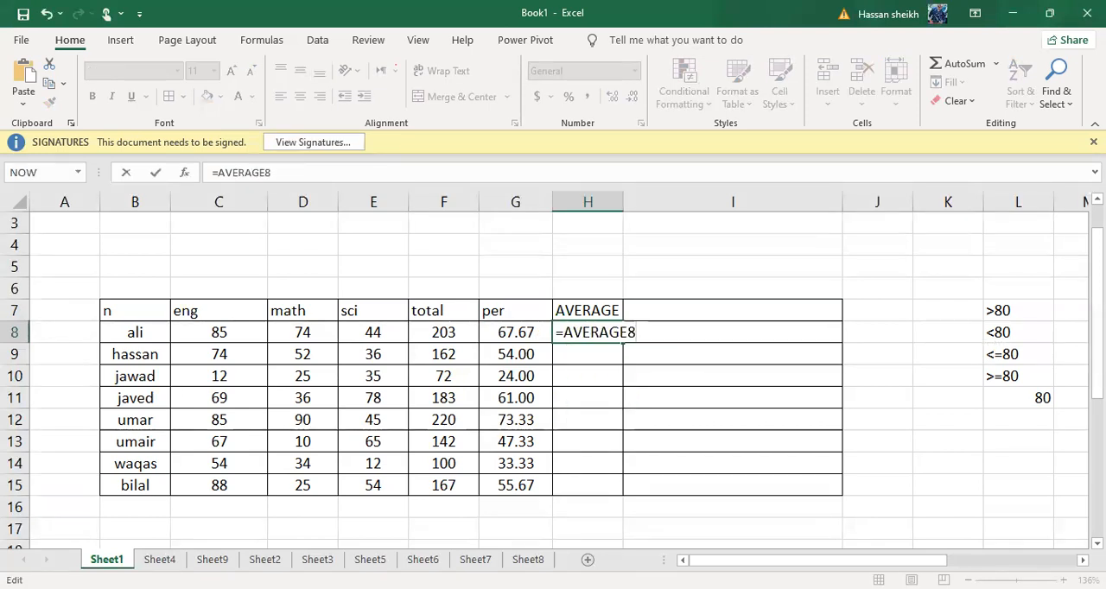
pyautogui.press('BackSpace')
pyautogui.write('(')
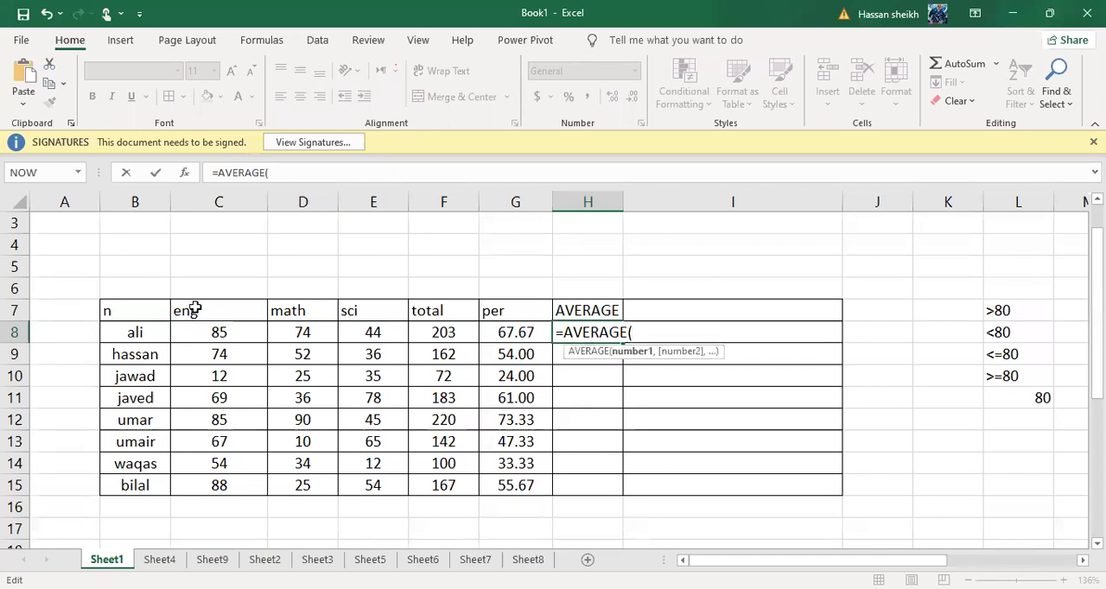
pyautogui.click(233, 334)
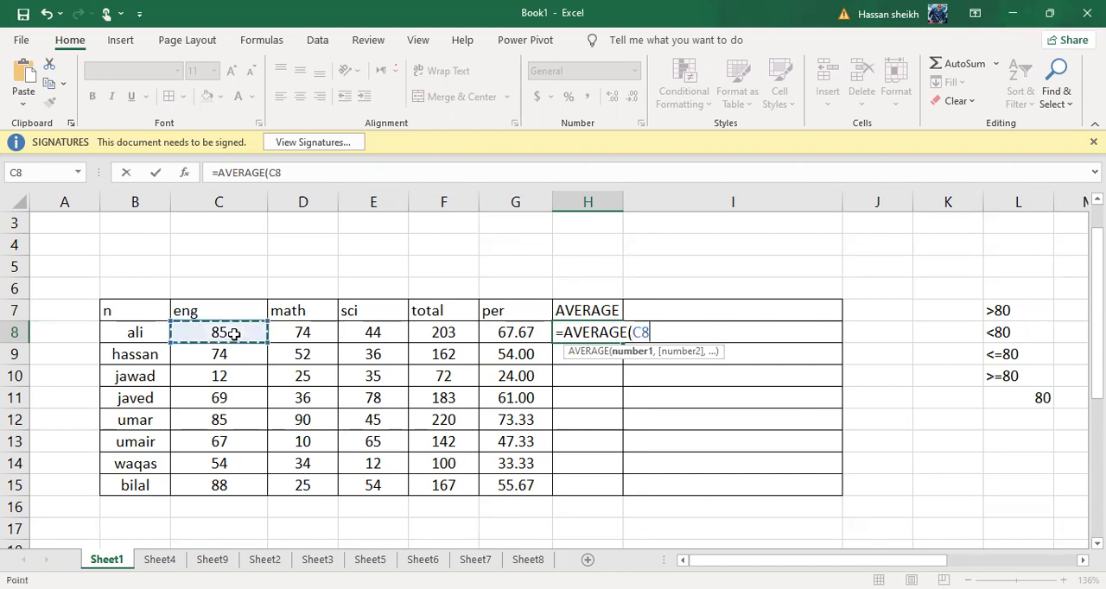
pyautogui.moveTo(268, 332); pyautogui.dragTo(363, 342)
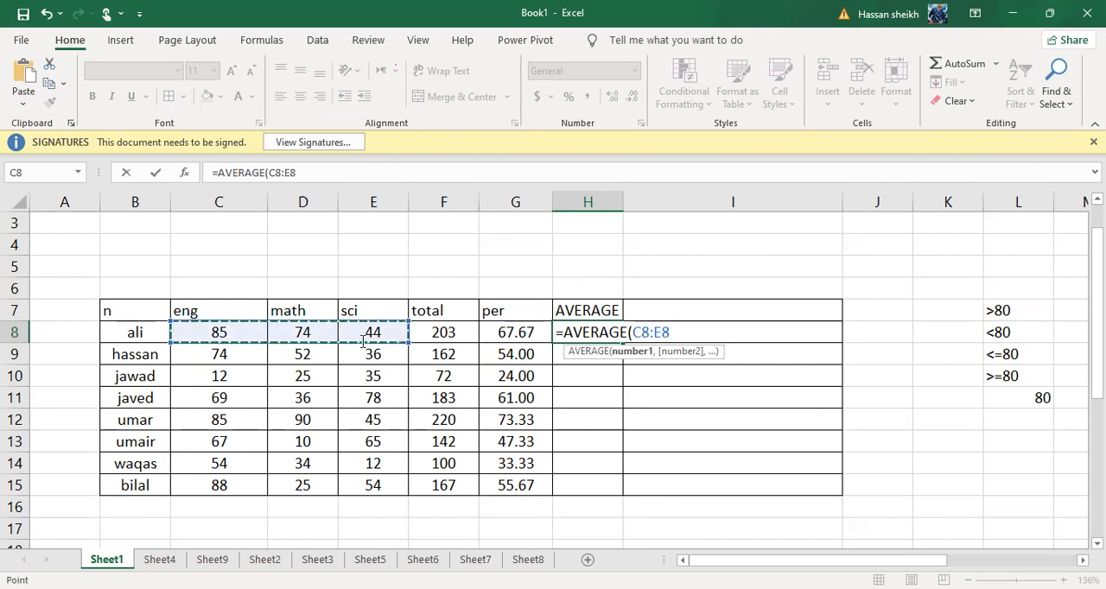
pyautogui.write(')')
pyautogui.press('Return')
pyautogui.scroll(-1, 578, 365)
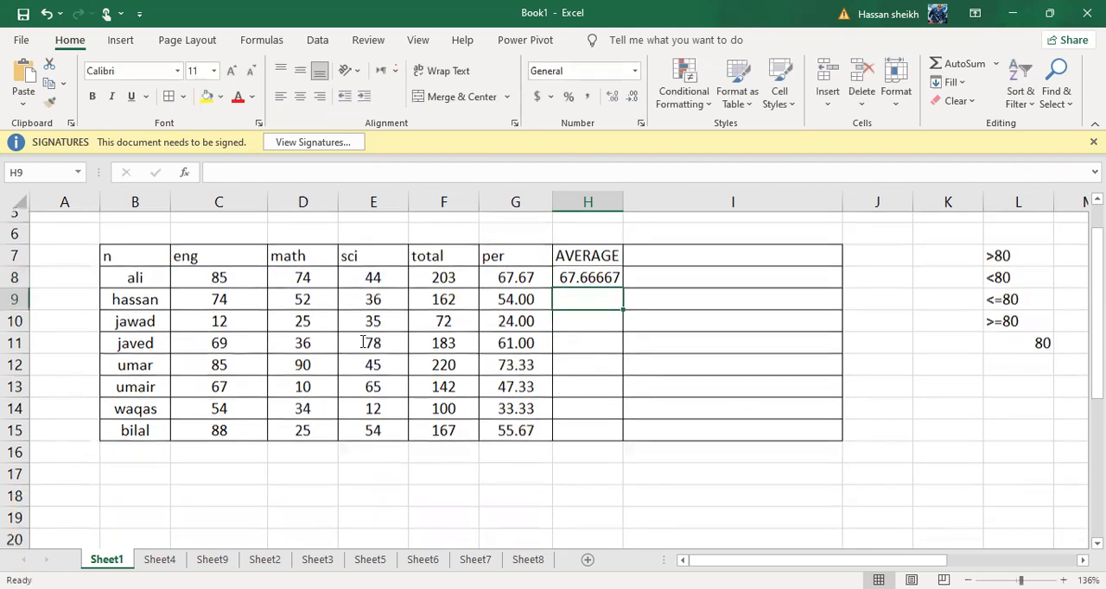
# Show the first student's average in H8 with three decimals and fill the formula down to H15
pyautogui.scroll(-1, 579, 366)
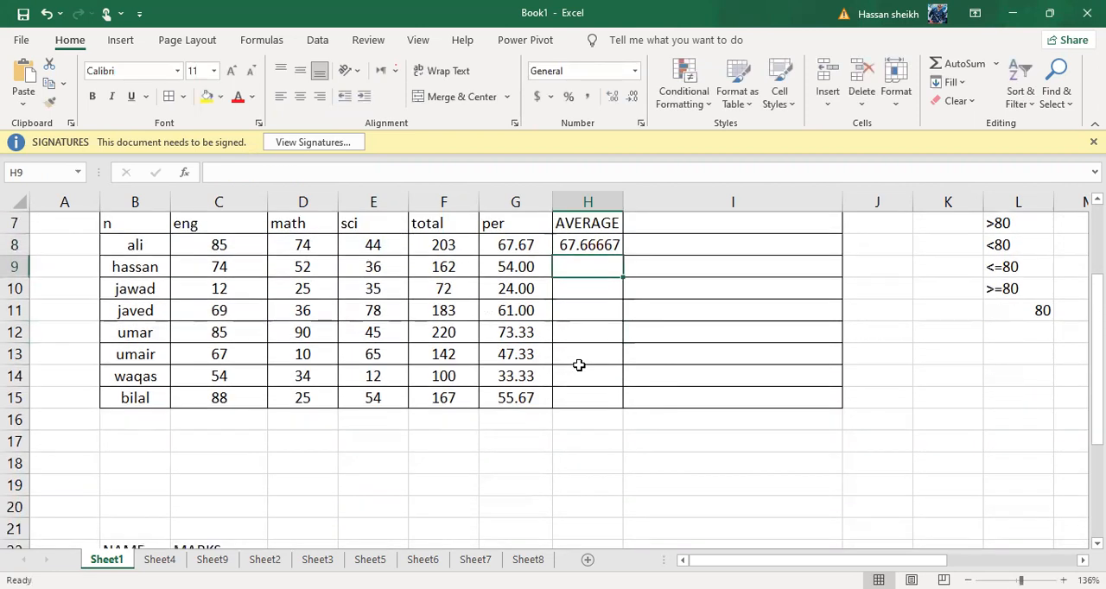
pyautogui.click(601, 249)
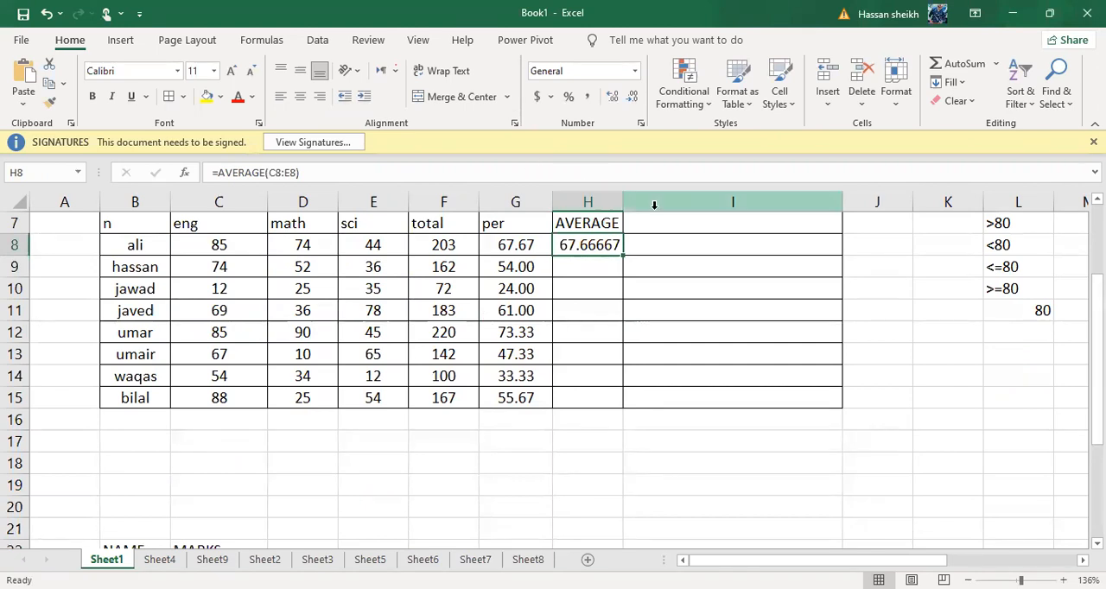
pyautogui.click(613, 97)
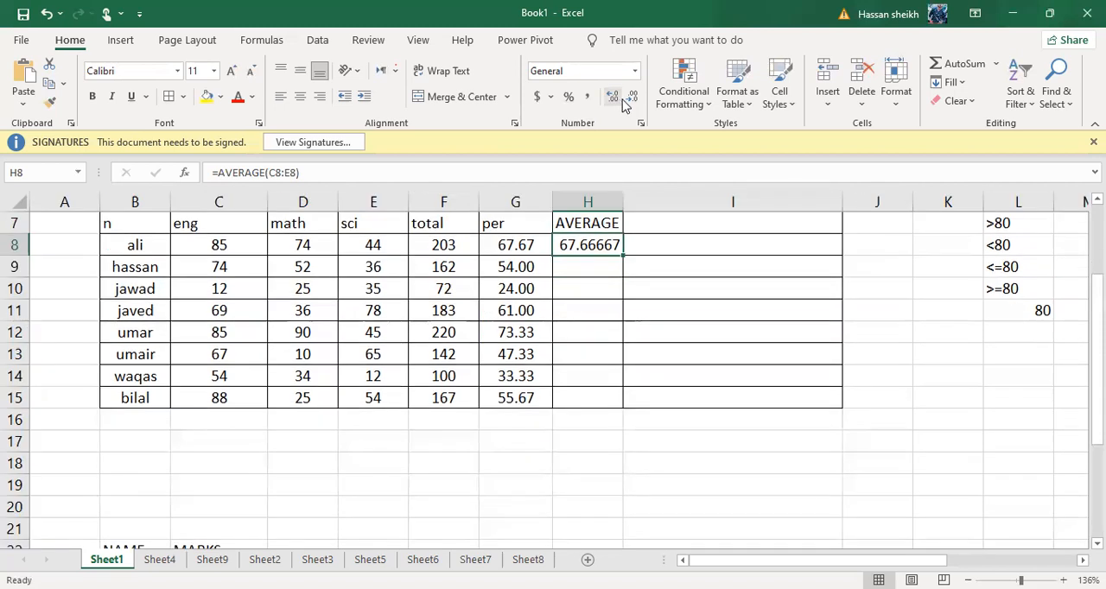
pyautogui.click(632, 97)
pyautogui.click(632, 97)
pyautogui.click(632, 97)
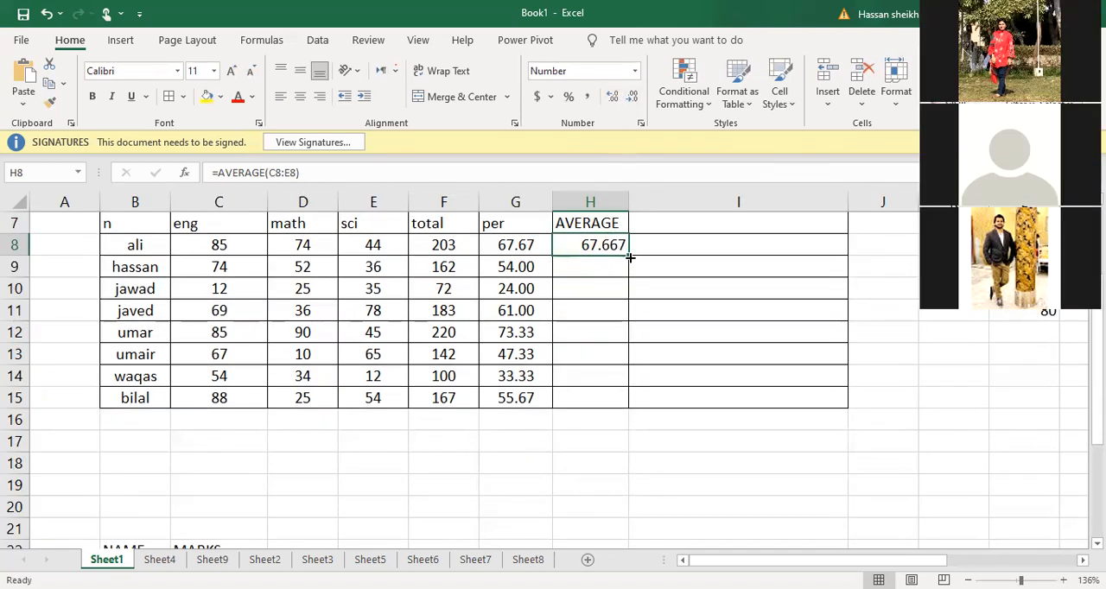
pyautogui.moveTo(630, 257); pyautogui.dragTo(630, 307)
pyautogui.moveTo(630, 419); pyautogui.dragTo(631, 418)
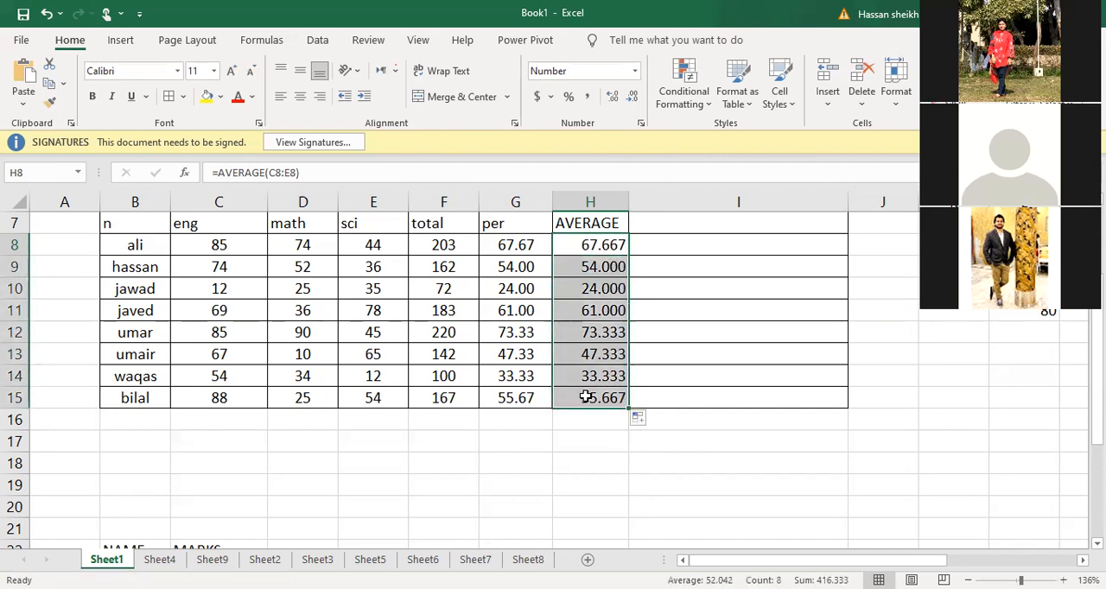
# Center the average values in H8:H15 both horizontally and vertically
pyautogui.click(301, 100)
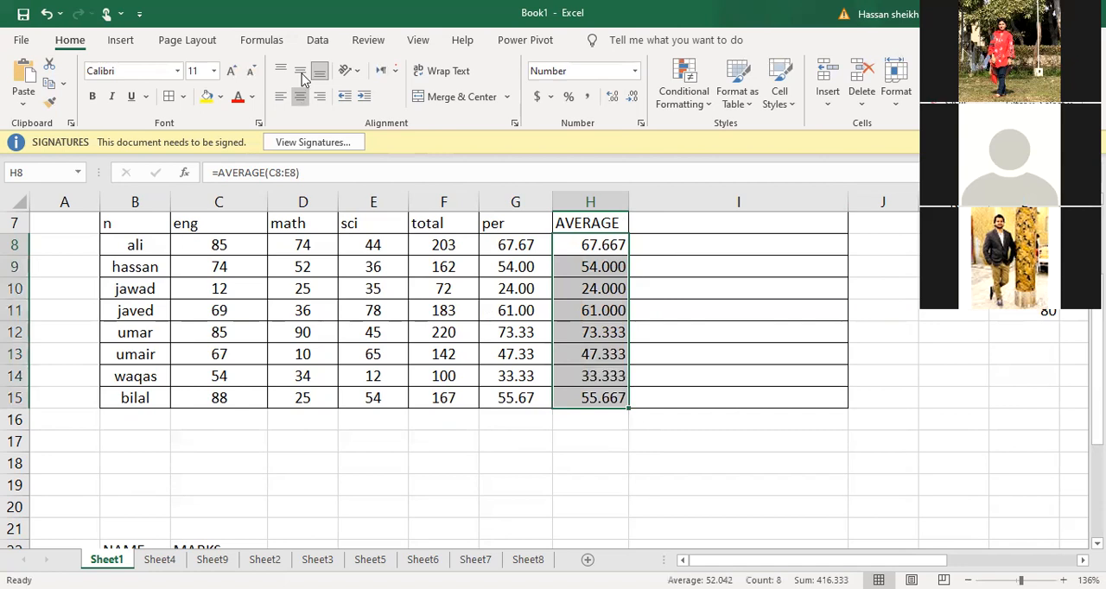
pyautogui.click(302, 76)
pyautogui.scroll(2, 723, 264)
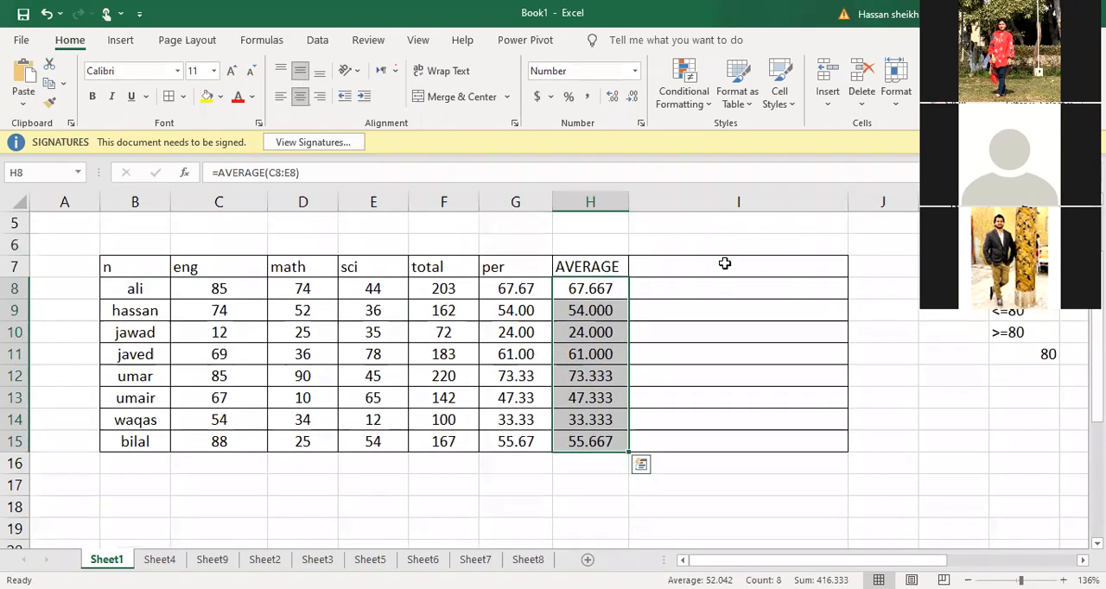
# Change the third student's math mark in D10 to 35 to test the total, percentage and average formulas
pyautogui.click(728, 273)
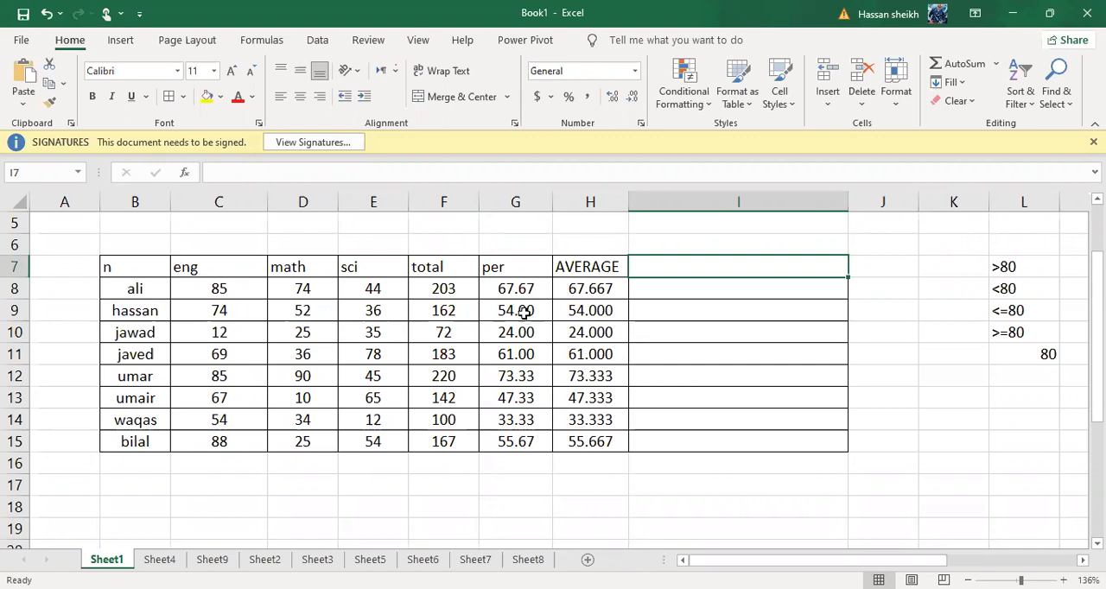
pyautogui.click(278, 329)
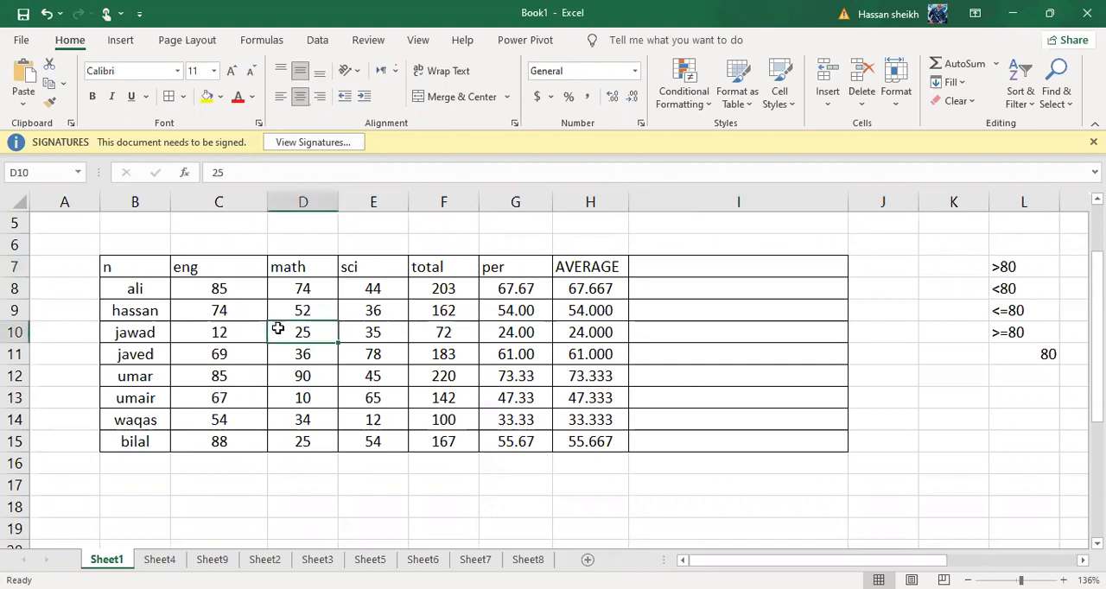
pyautogui.write('35')
pyautogui.press('Return')
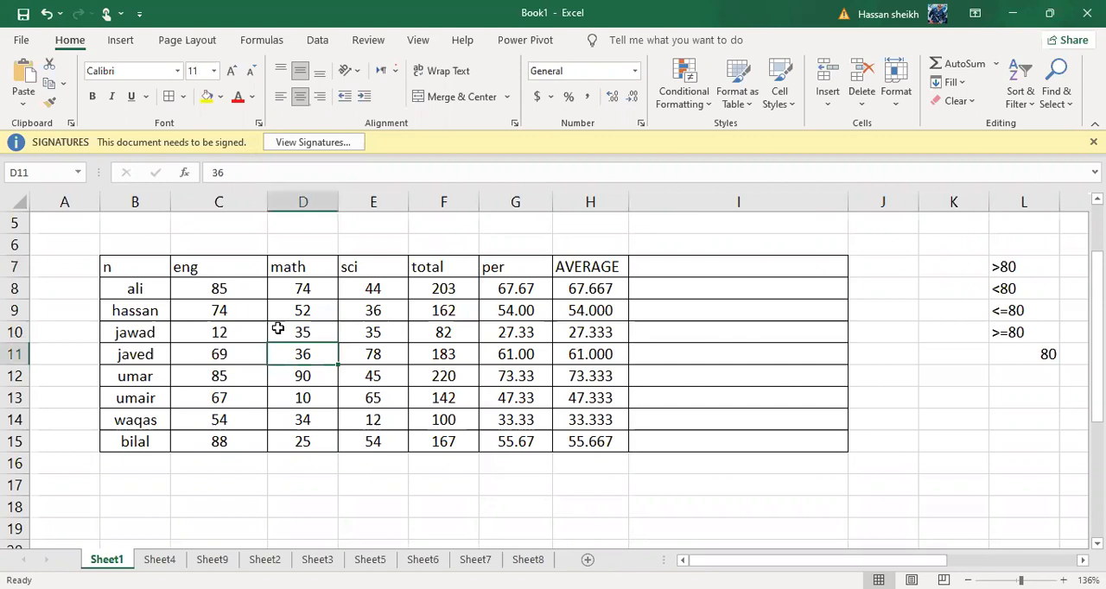
# Enter the column header GRADE in I7
pyautogui.click(657, 266)
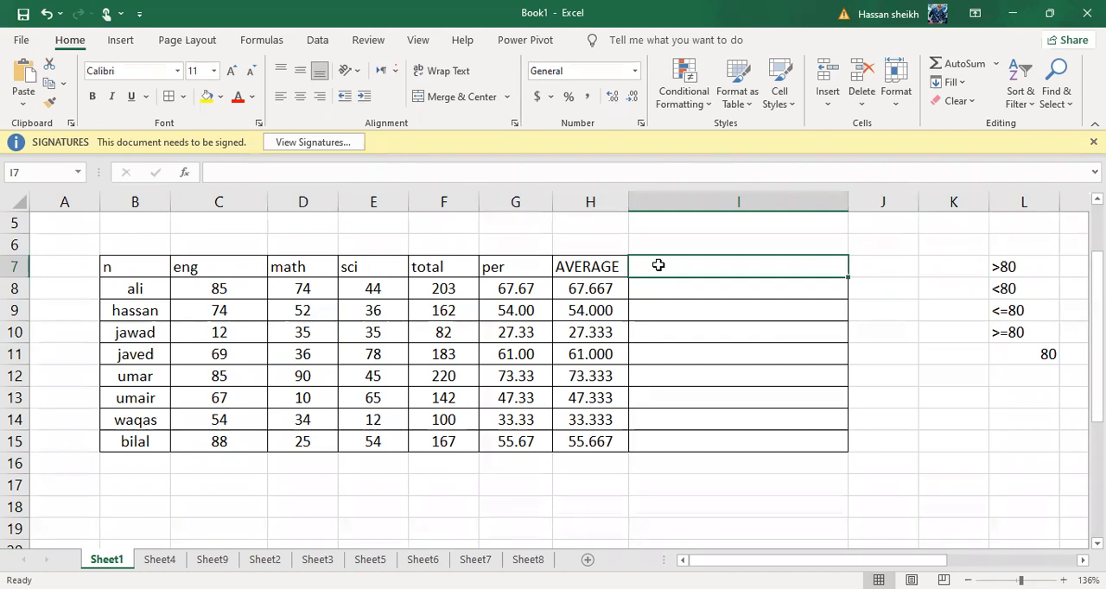
pyautogui.write('GRADE')
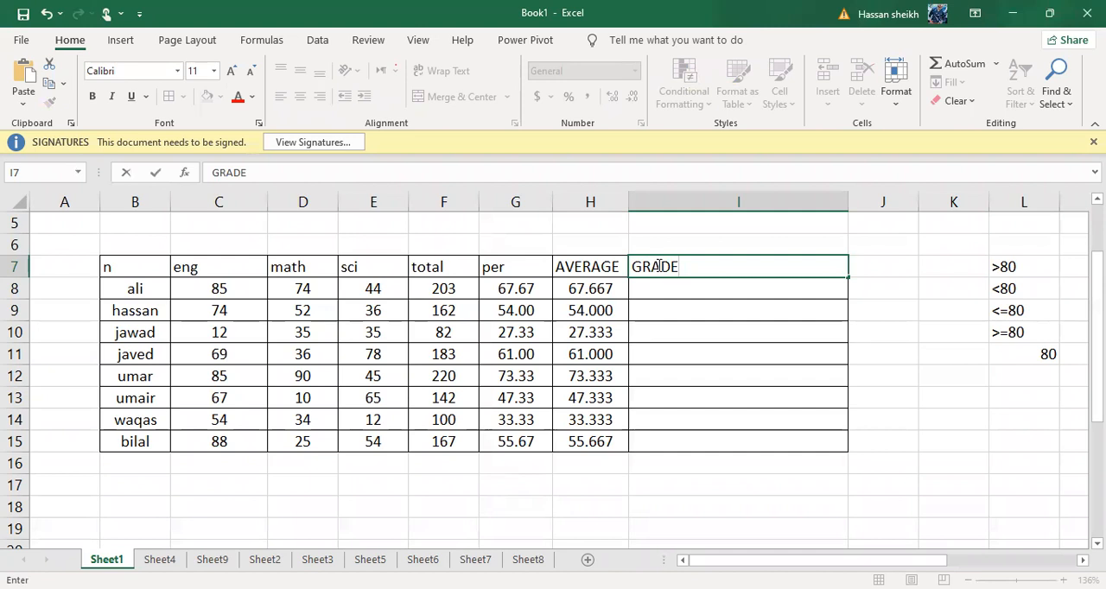
pyautogui.click(668, 301)
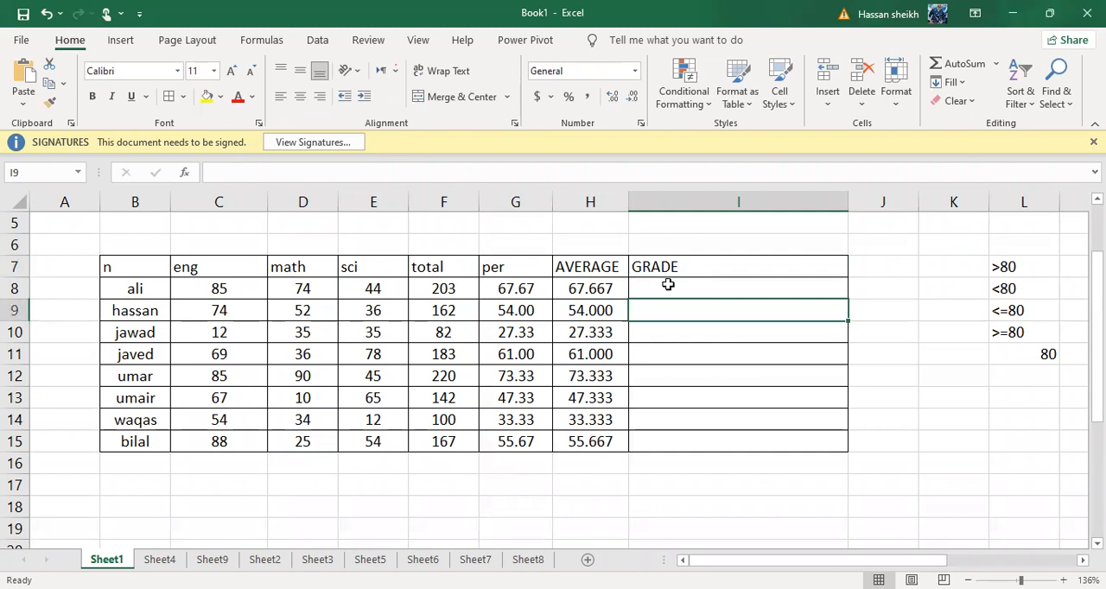
pyautogui.write('A')
pyautogui.press('Return')
pyautogui.write('B')
pyautogui.press('BackSpace')
pyautogui.press('Escape')
pyautogui.press('Up')
pyautogui.press('BackSpace')
pyautogui.press('Up')
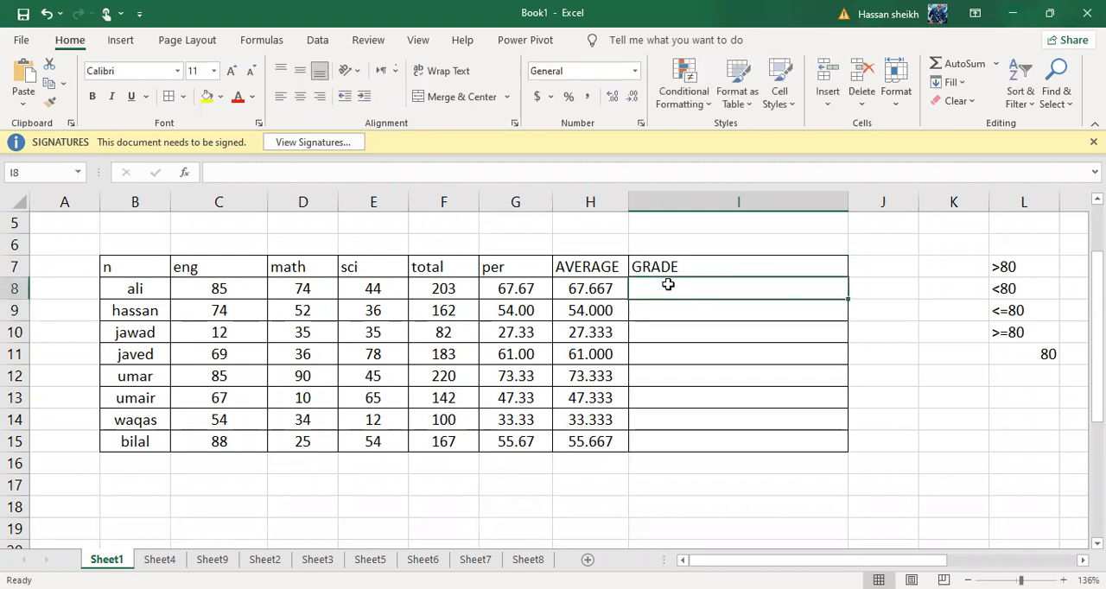
pyautogui.write('7')
pyautogui.press('BackSpace')
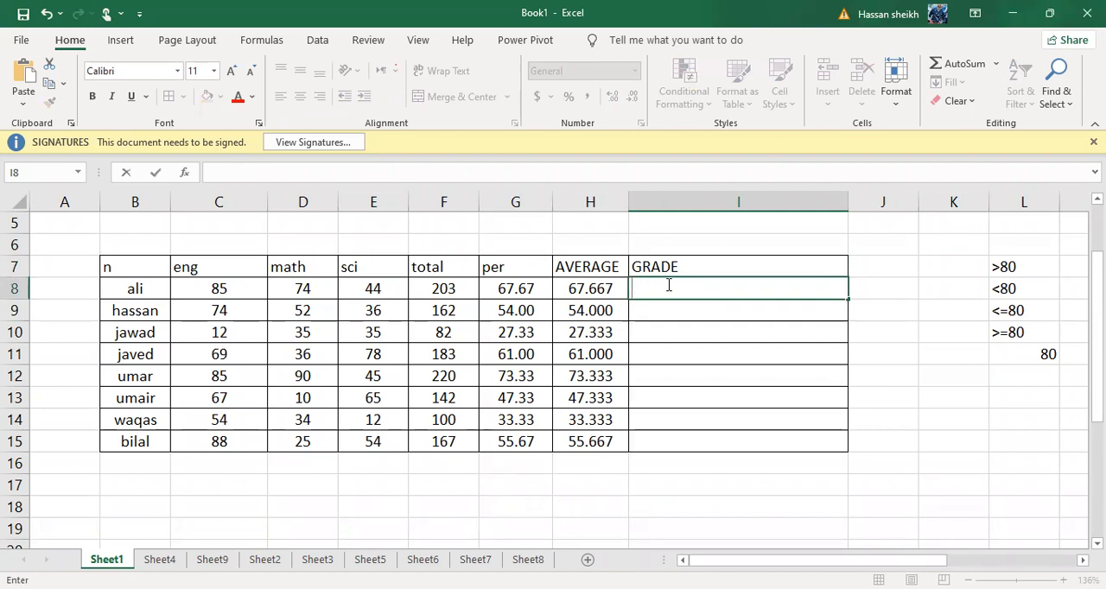
pyautogui.write('8')
pyautogui.press('BackSpace')
pyautogui.write('8')
pyautogui.press('BackSpace')
# Enter the grade A in M7 beside the >80 criterion, and select that criterion with its grade
pyautogui.hscroll(3, 562, 372)
pyautogui.scroll(3, 941, 531)
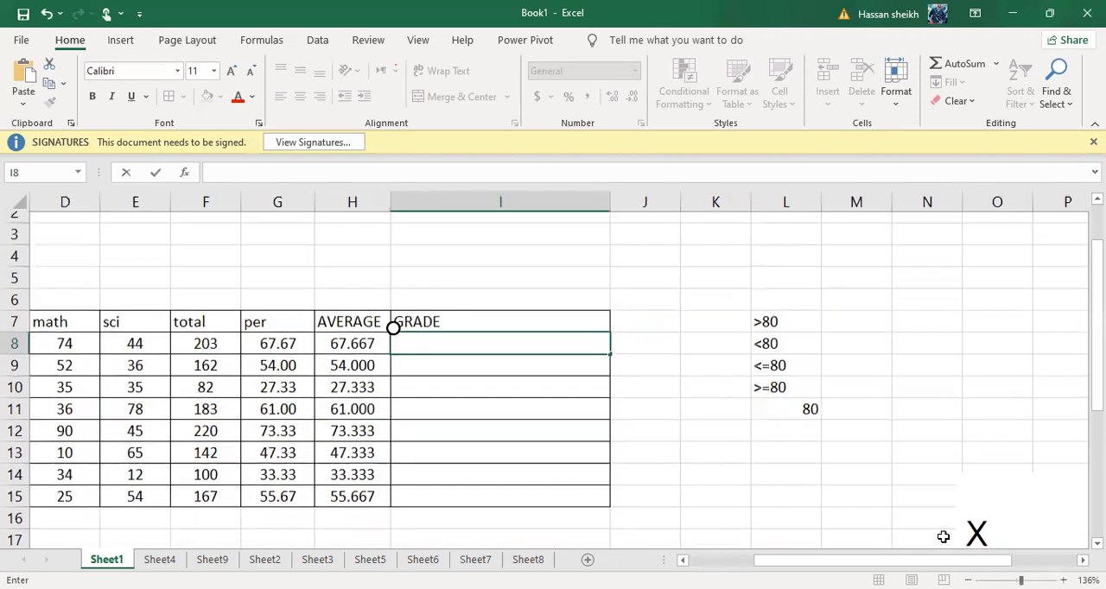
pyautogui.moveTo(790, 350); pyautogui.dragTo(785, 339)
pyautogui.click(786, 339)
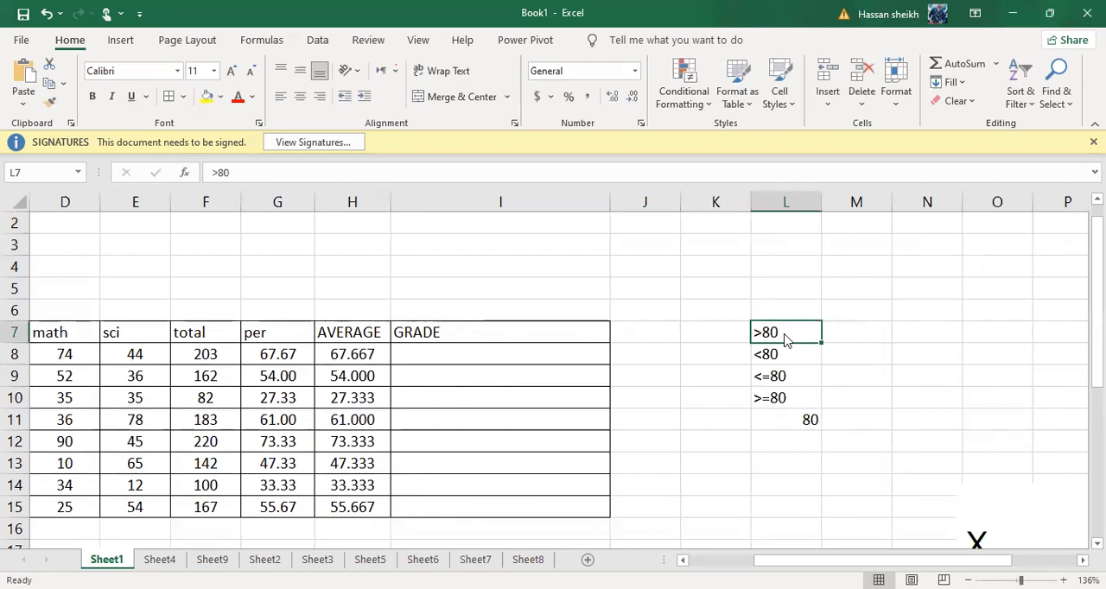
pyautogui.click(847, 335)
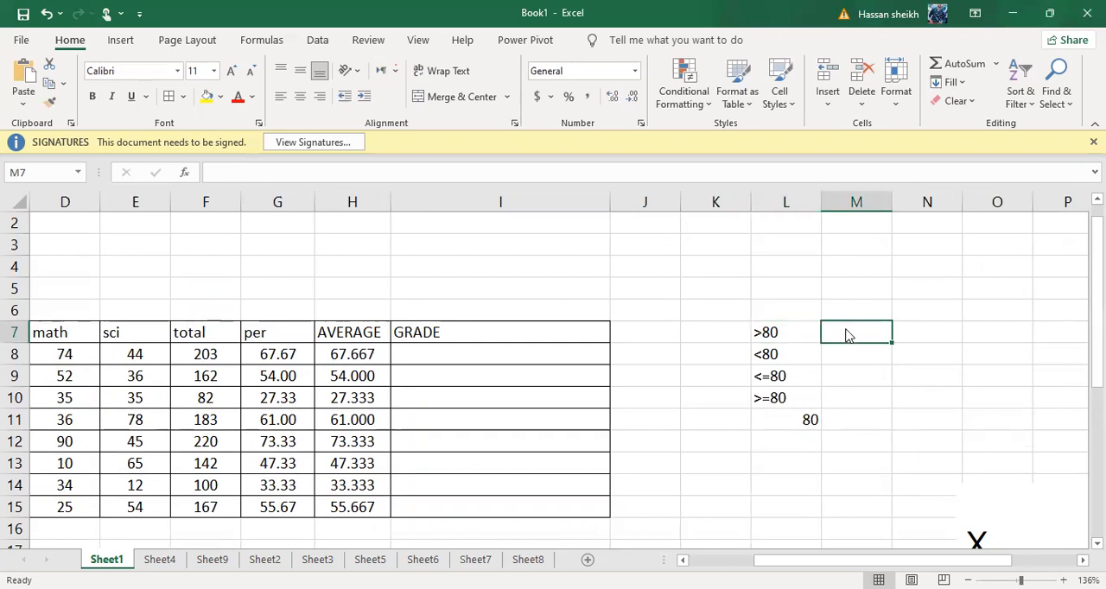
pyautogui.write('A')
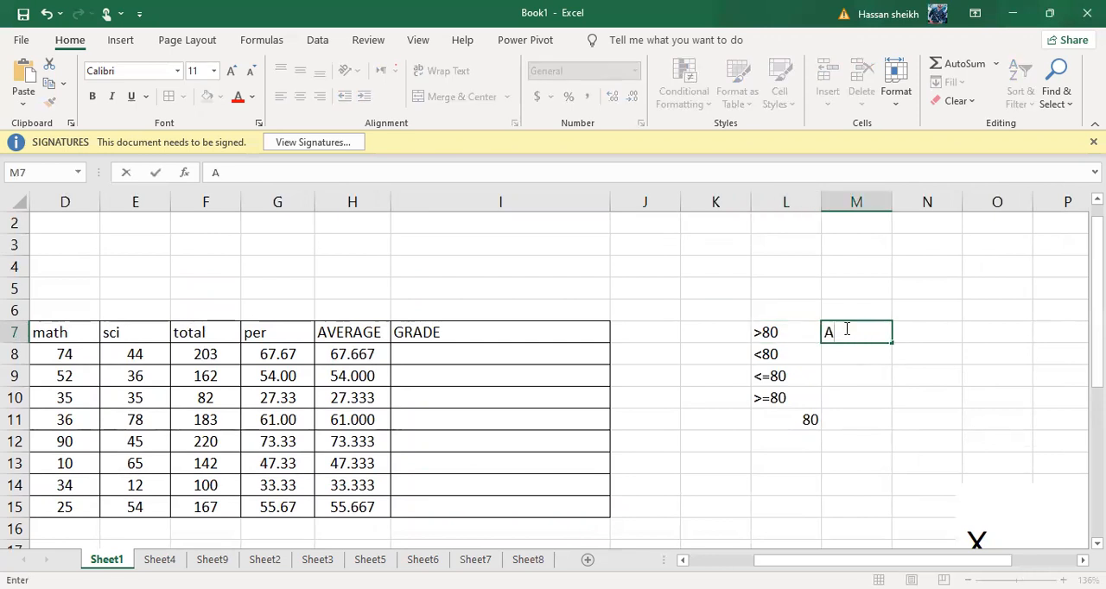
pyautogui.press('Return')
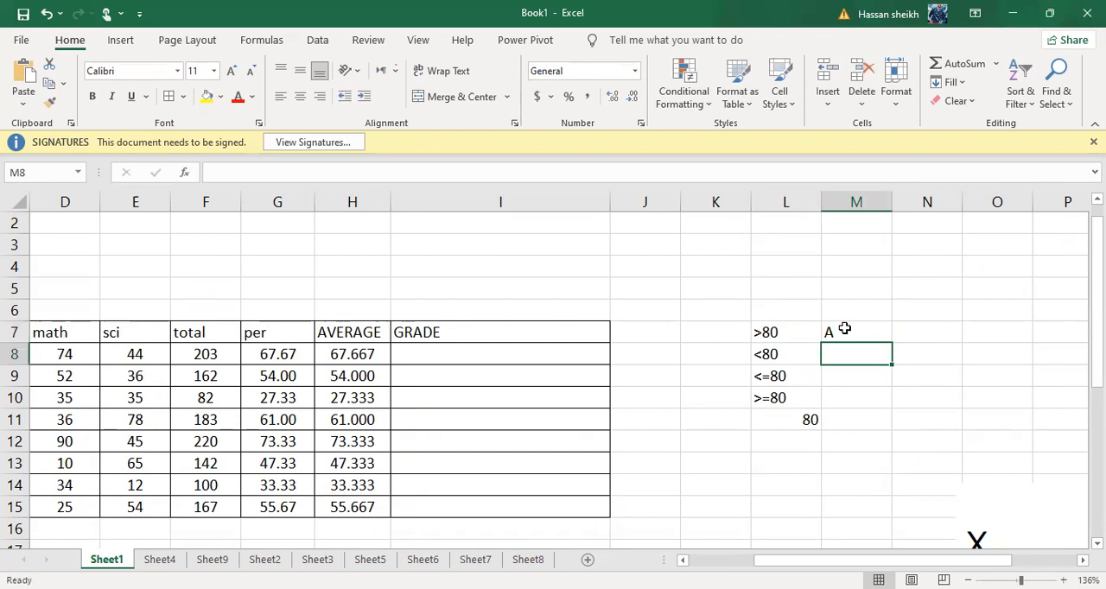
pyautogui.moveTo(838, 326); pyautogui.dragTo(785, 344)
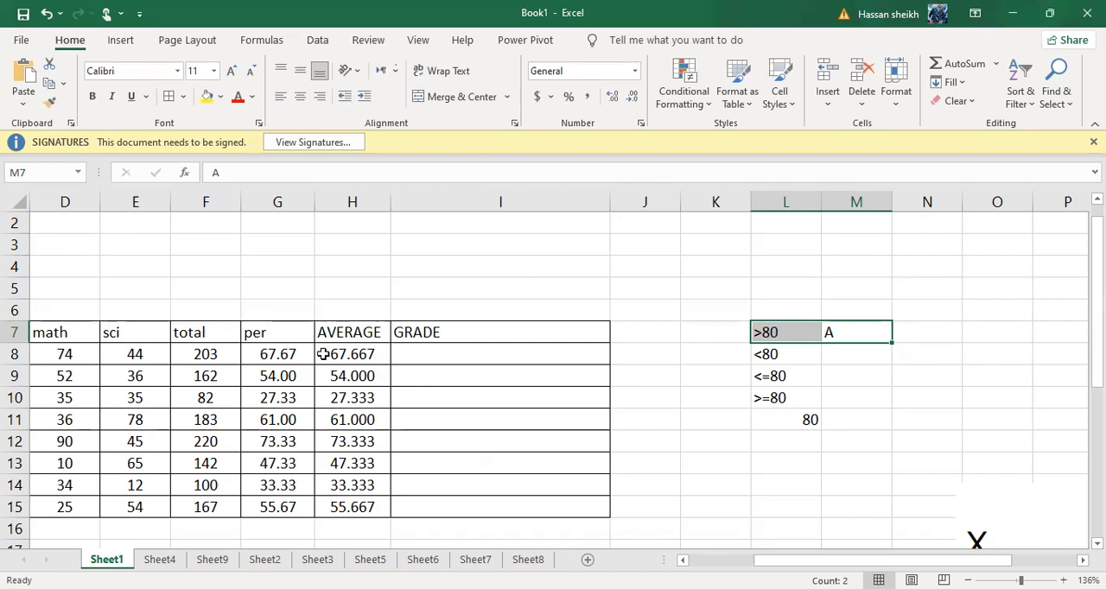
# Change the first student's math mark in D8 to 85
pyautogui.moveTo(125, 352); pyautogui.dragTo(152, 383)
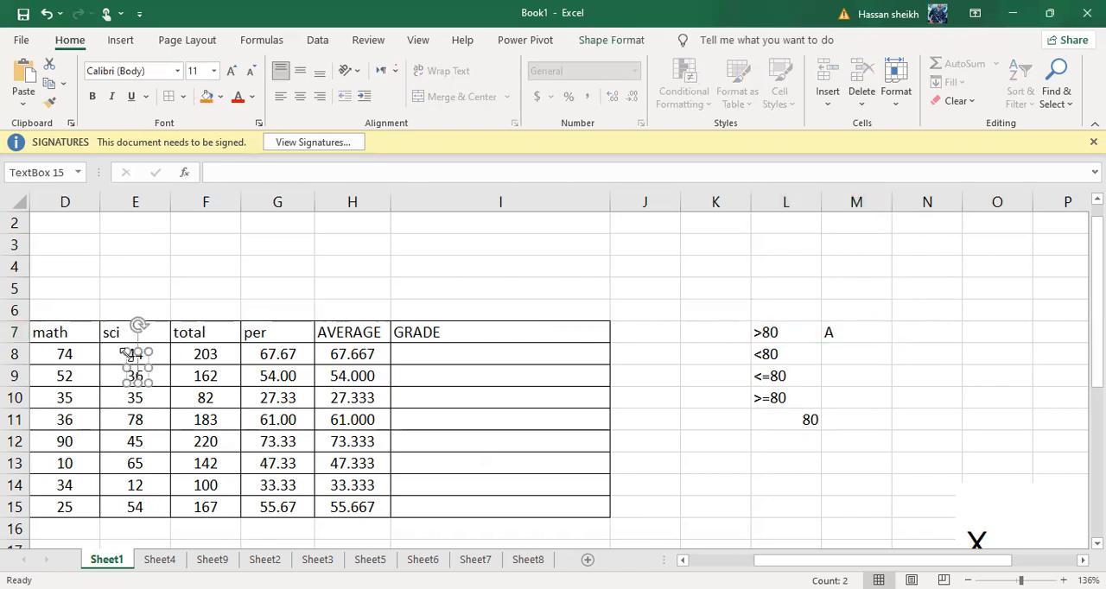
pyautogui.click(136, 290)
pyautogui.hscroll(-2, 136, 311)
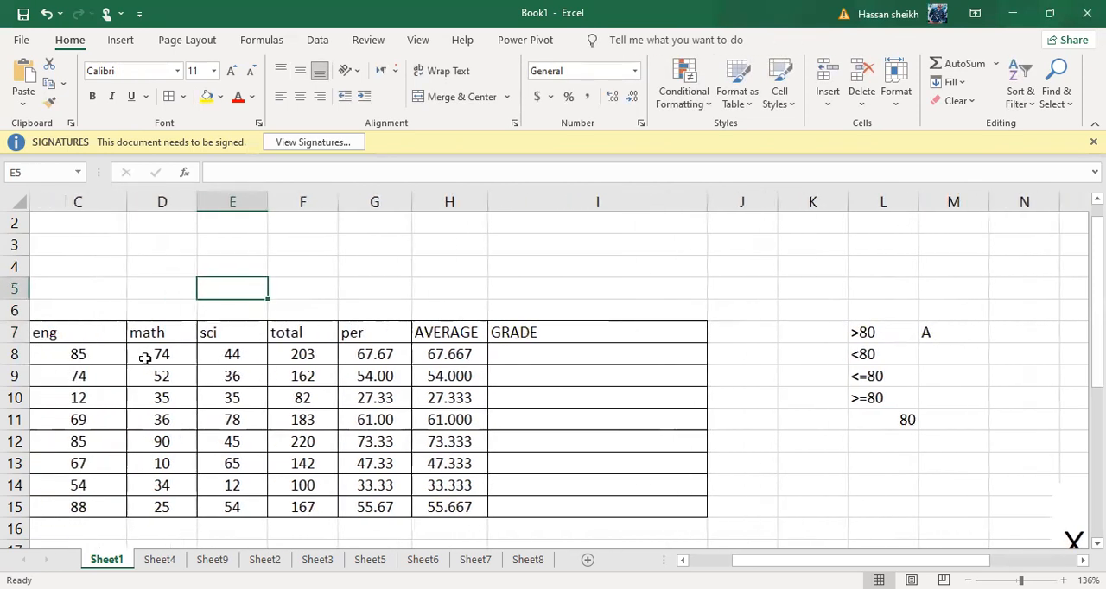
pyautogui.click(145, 356)
pyautogui.write('85')
pyautogui.press('Return')
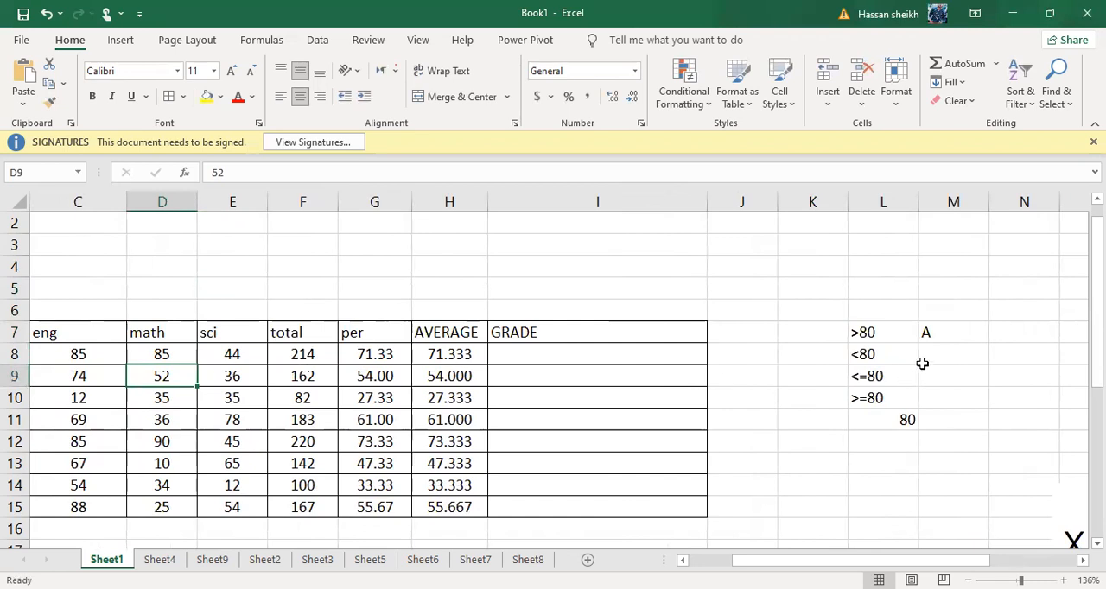
# Examine the comparison criteria in column L and the nested IF grade formula in L16 on Sheet4
pyautogui.keyDown('ctrl'); pyautogui.scroll(8, 922, 363); pyautogui.keyUp('ctrl')
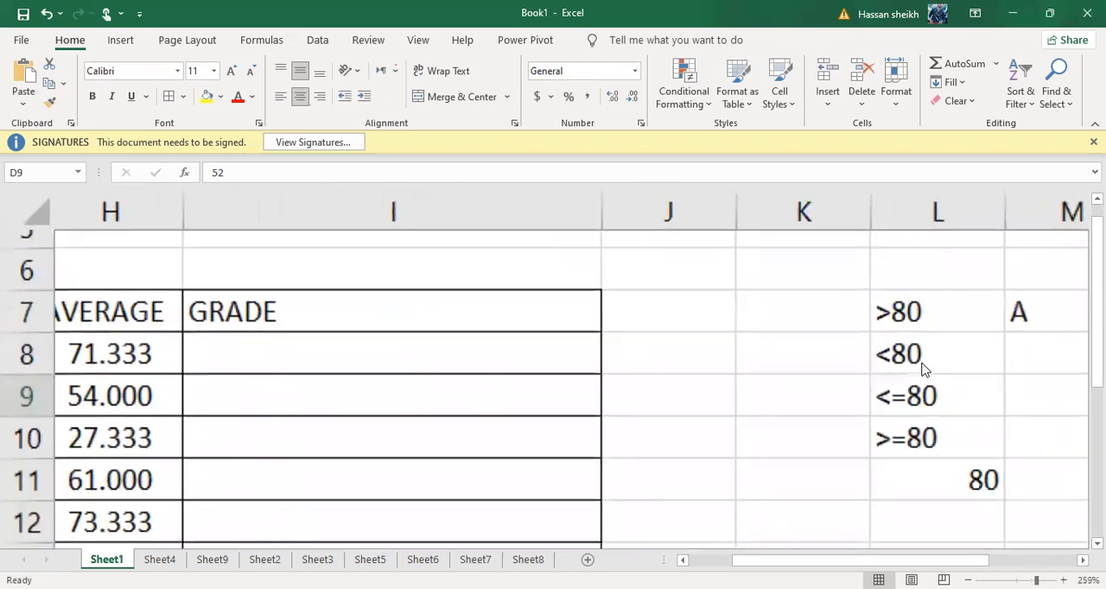
pyautogui.hscroll(3, 923, 367)
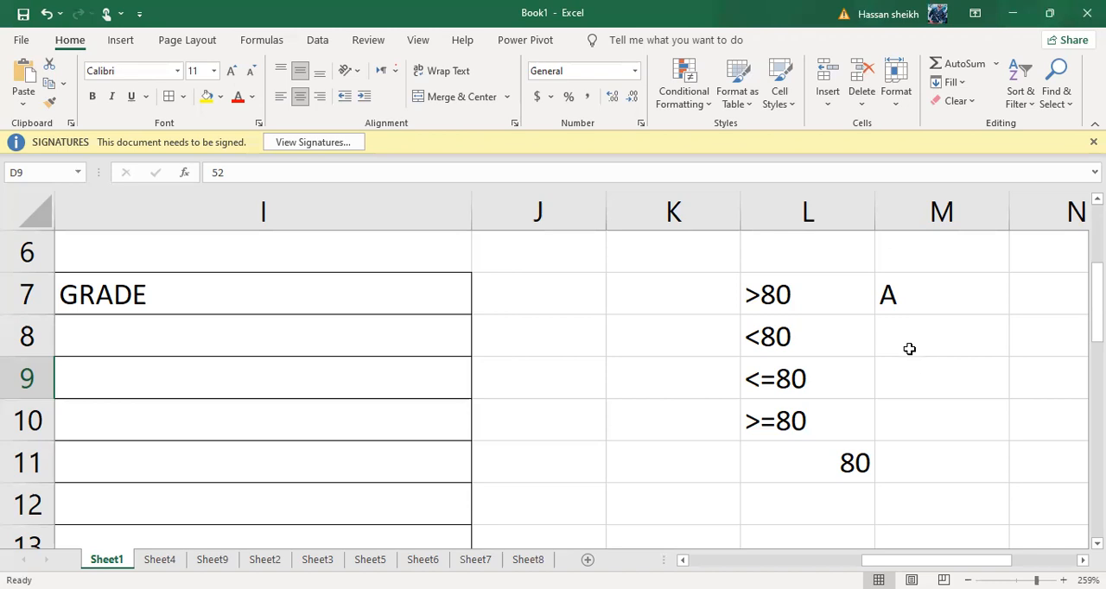
pyautogui.click(159, 559)
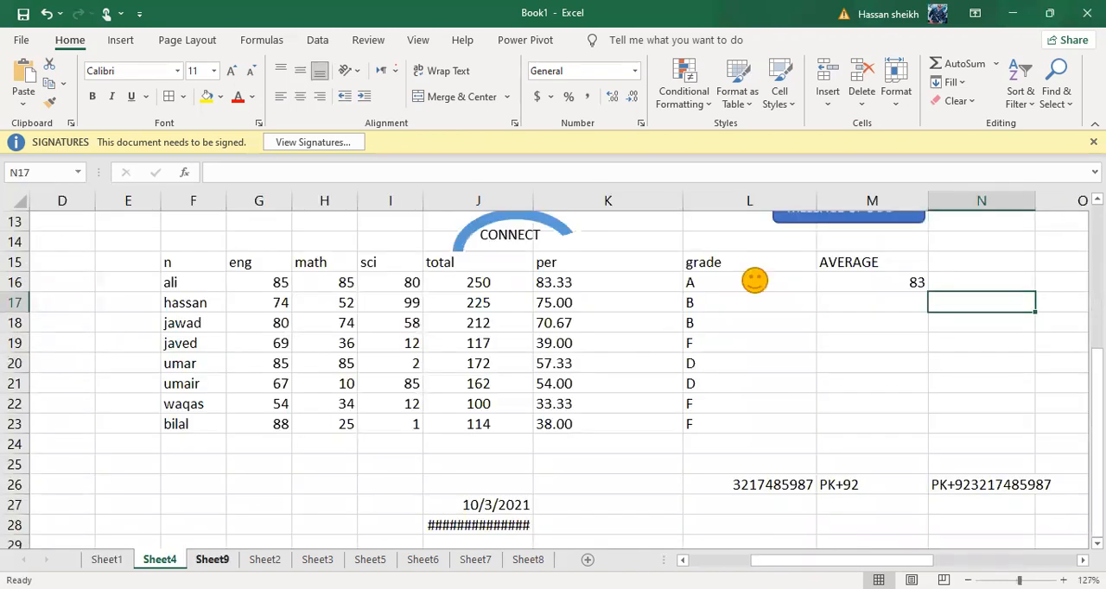
pyautogui.click(715, 285)
pyautogui.hscroll(1, 715, 285)
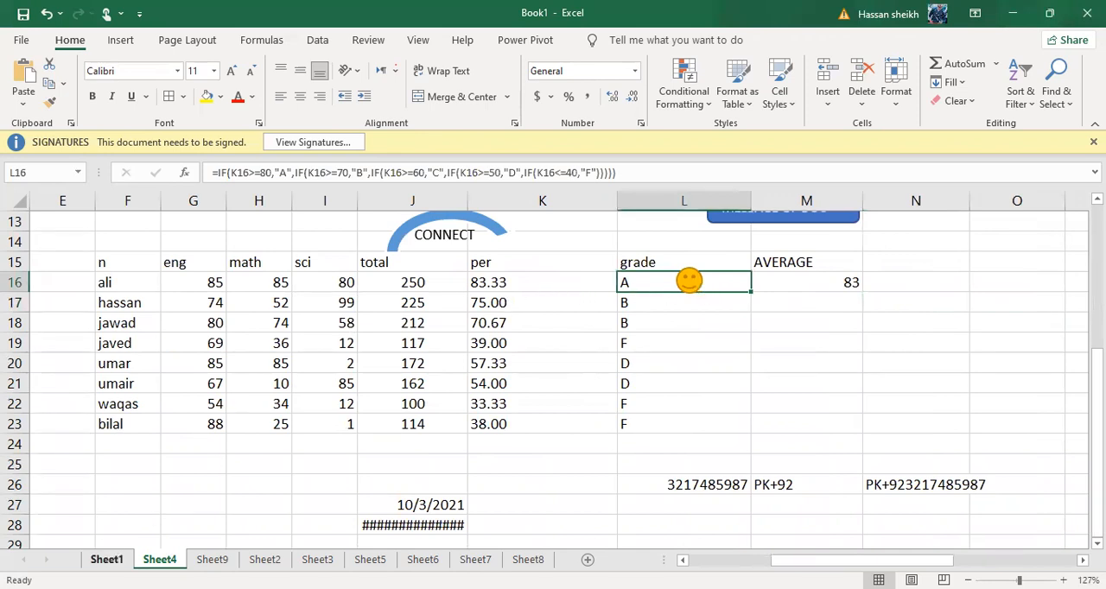
# Return to Sheet1 and start an IF formula in I8, below the GRADE header
pyautogui.click(107, 560)
pyautogui.hscroll(-1, 571, 389)
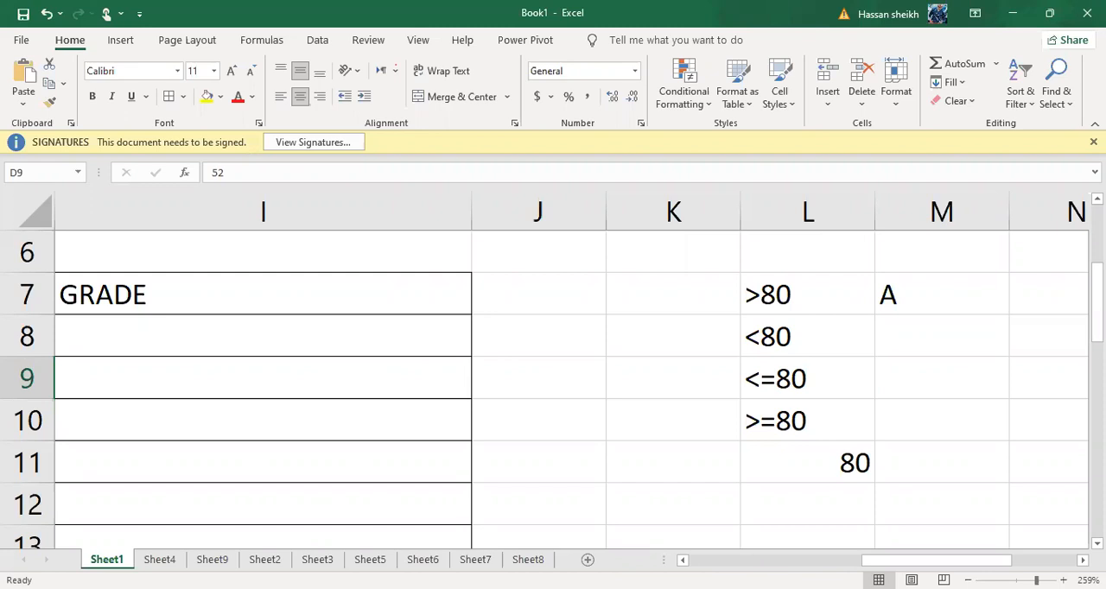
pyautogui.hscroll(-2, 261, 435)
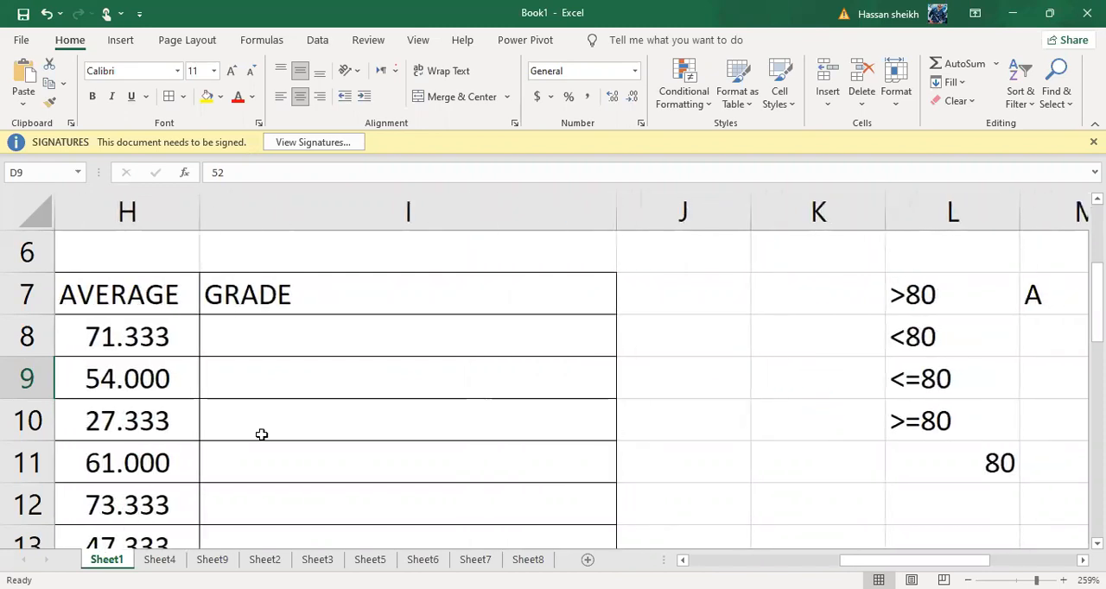
pyautogui.hscroll(-1, 261, 435)
pyautogui.hscroll(-3, 261, 435)
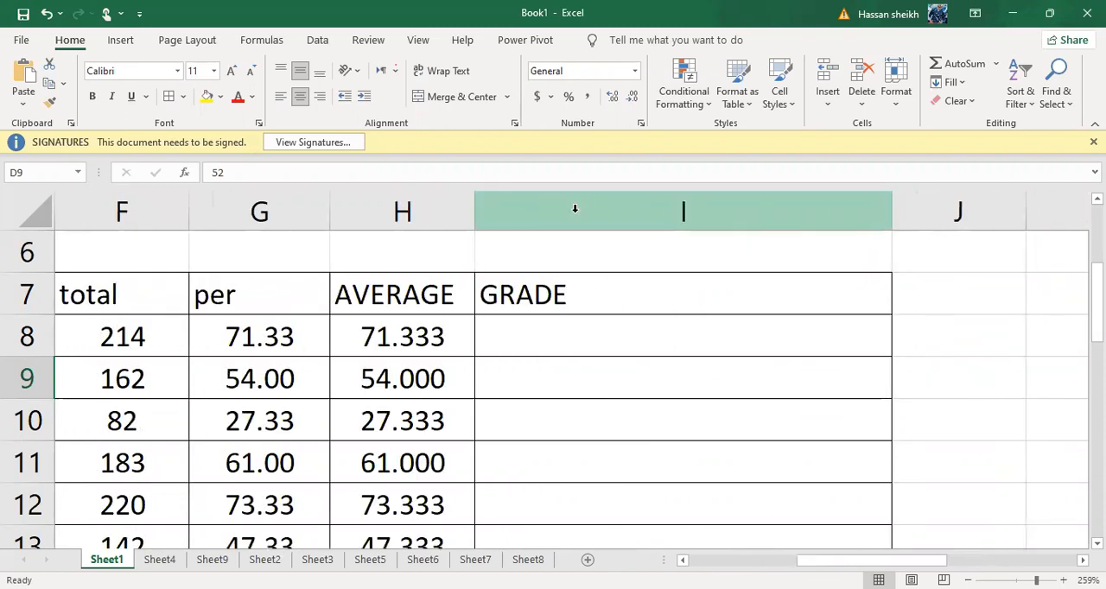
pyautogui.click(529, 347)
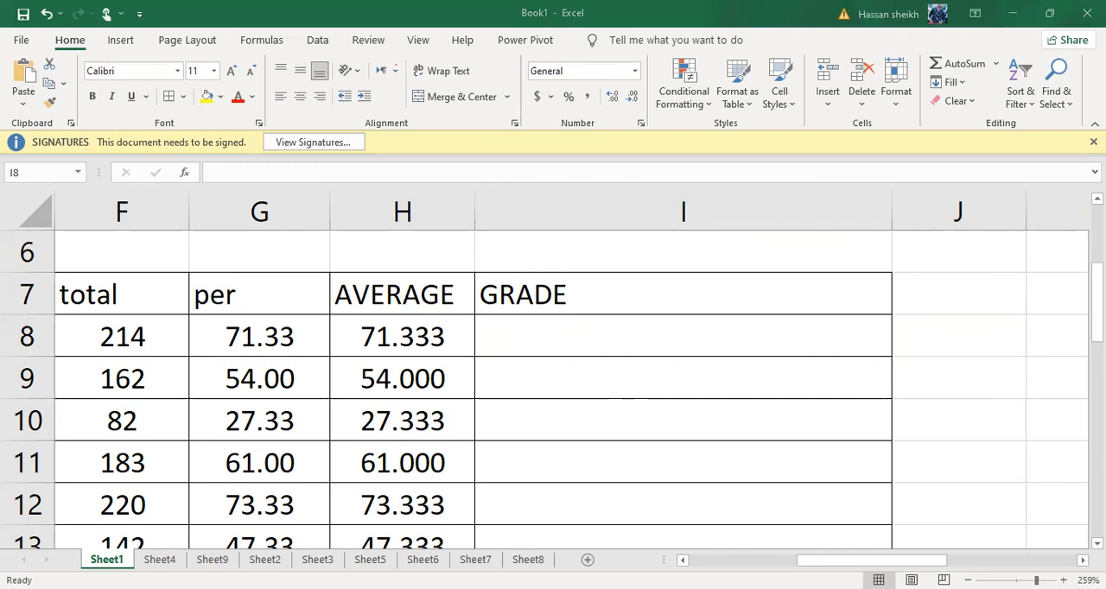
pyautogui.scroll(-1, 522, 328)
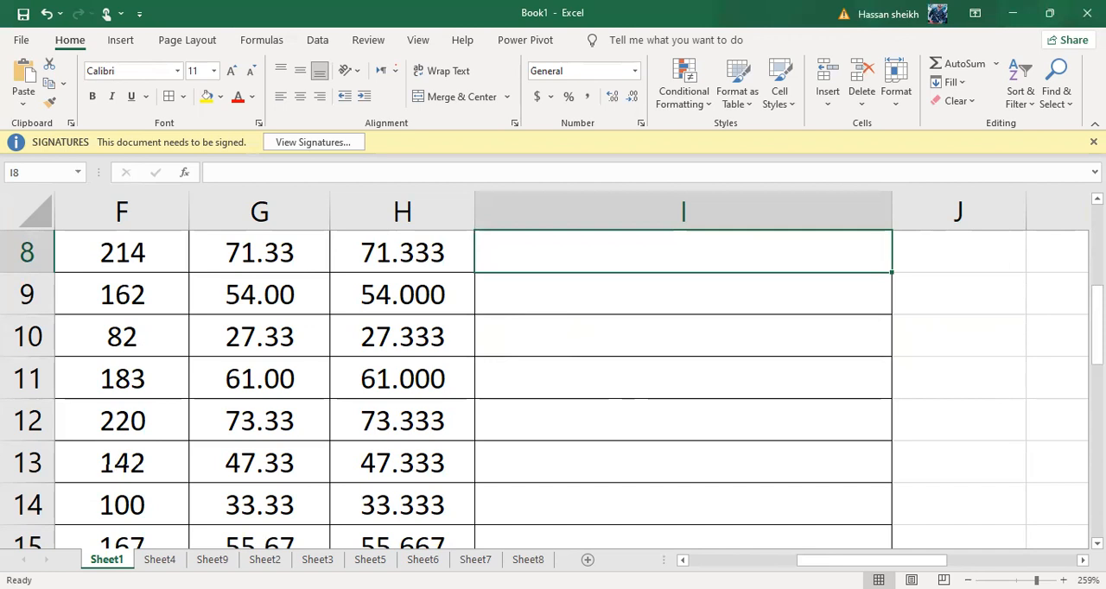
pyautogui.write('=')
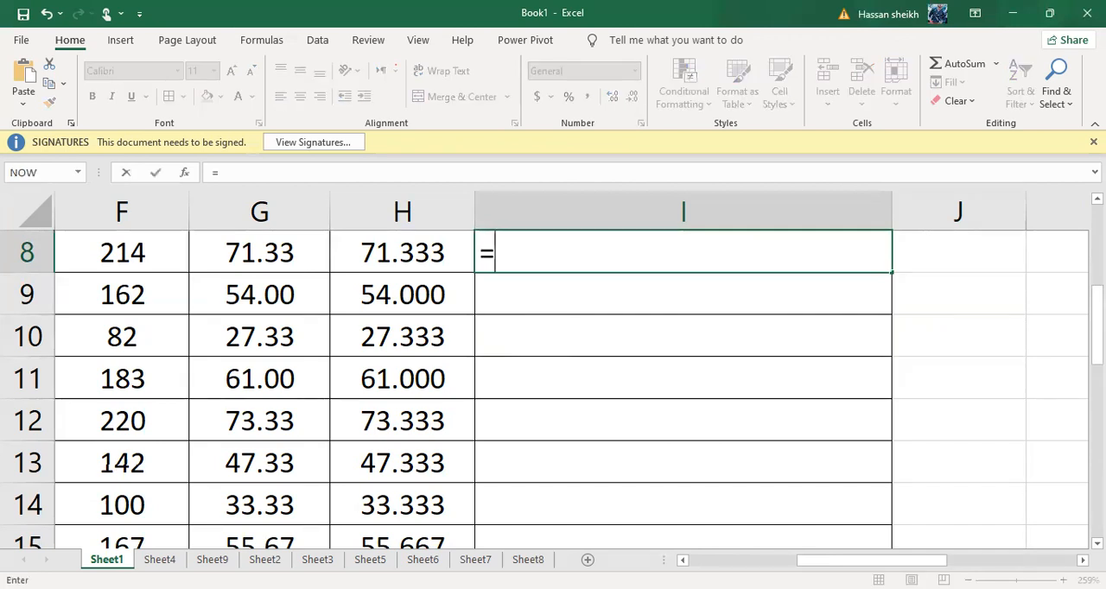
pyautogui.write('IF')
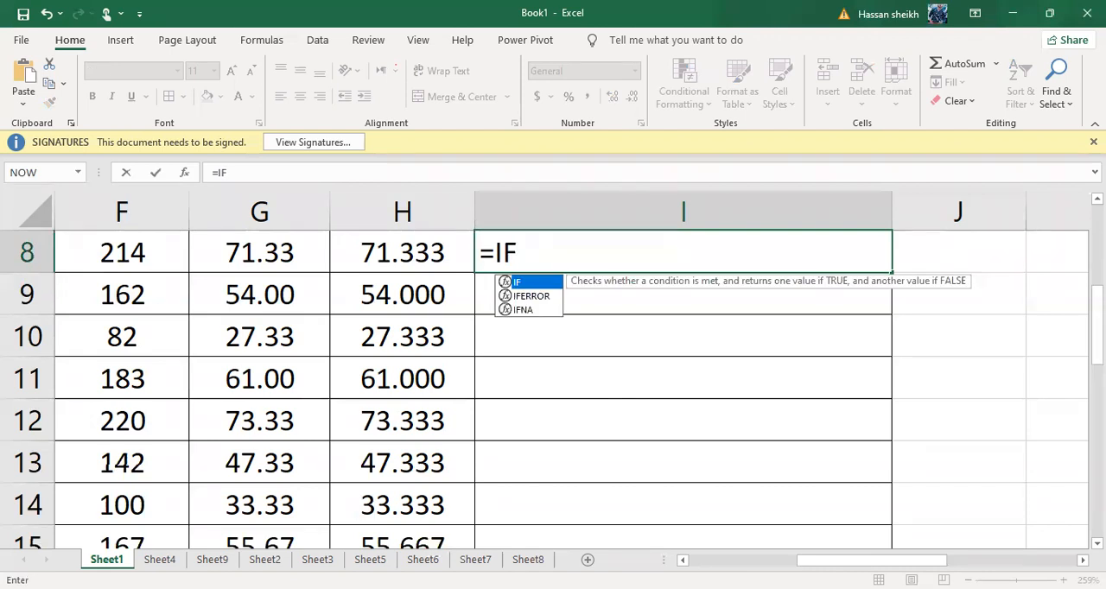
pyautogui.write('(')
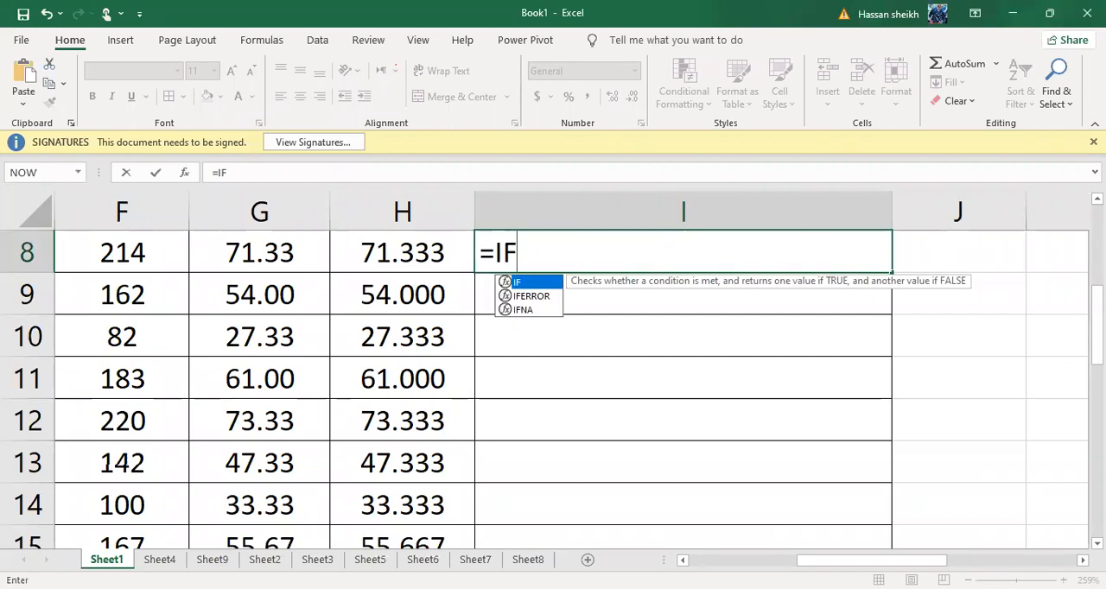
pyautogui.write('(')
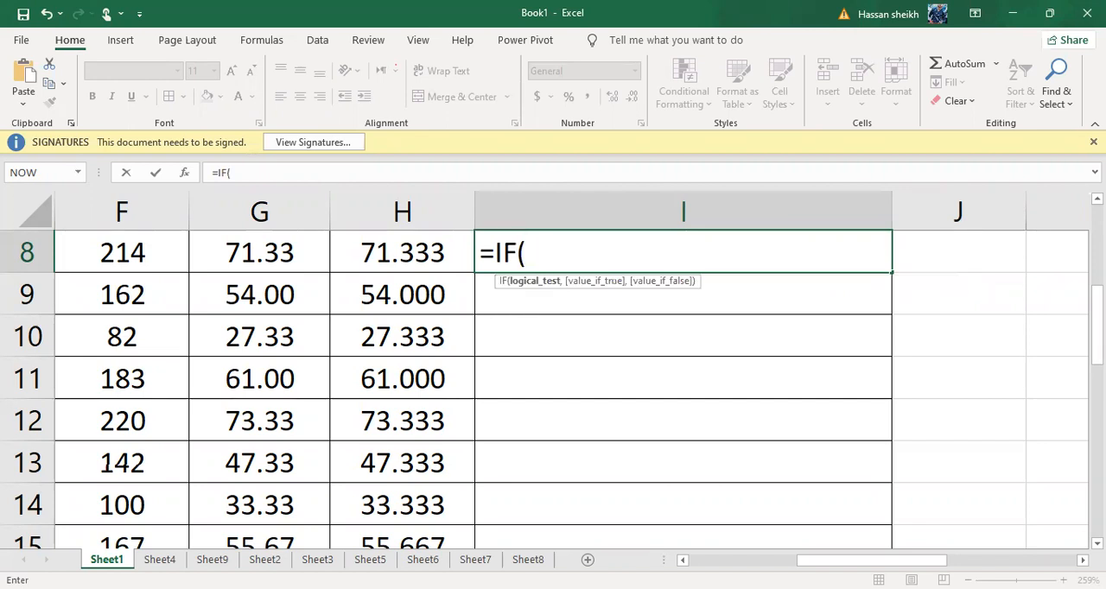
# Enter G8>=80 as the logical test of the IF formula in I8, referencing the first student's percentage
pyautogui.scroll(1, 554, 389)
pyautogui.scroll(-1, 553, 389)
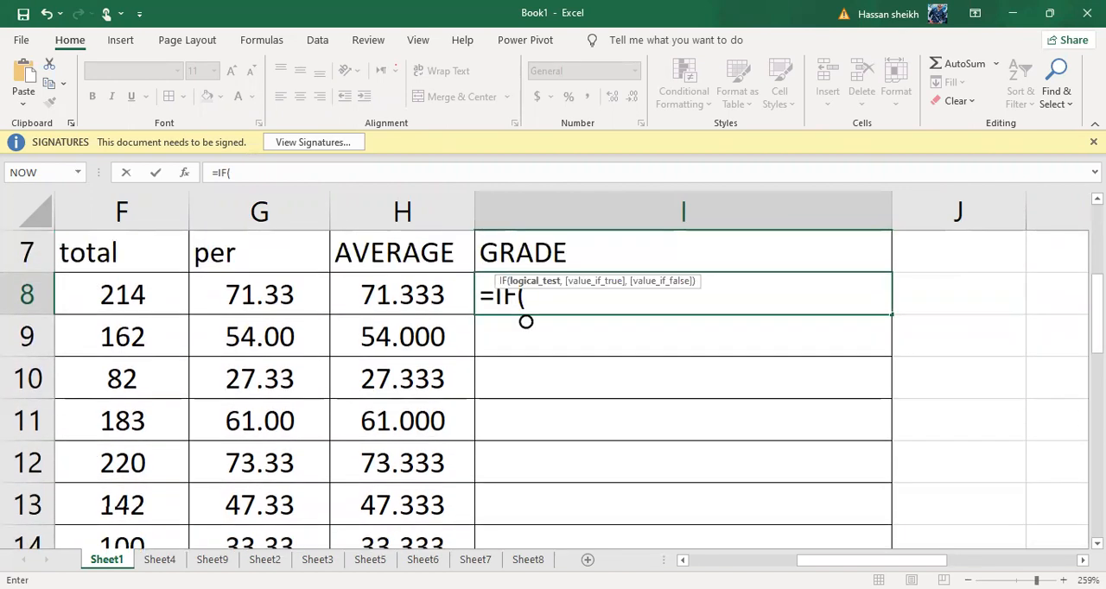
pyautogui.click(228, 286)
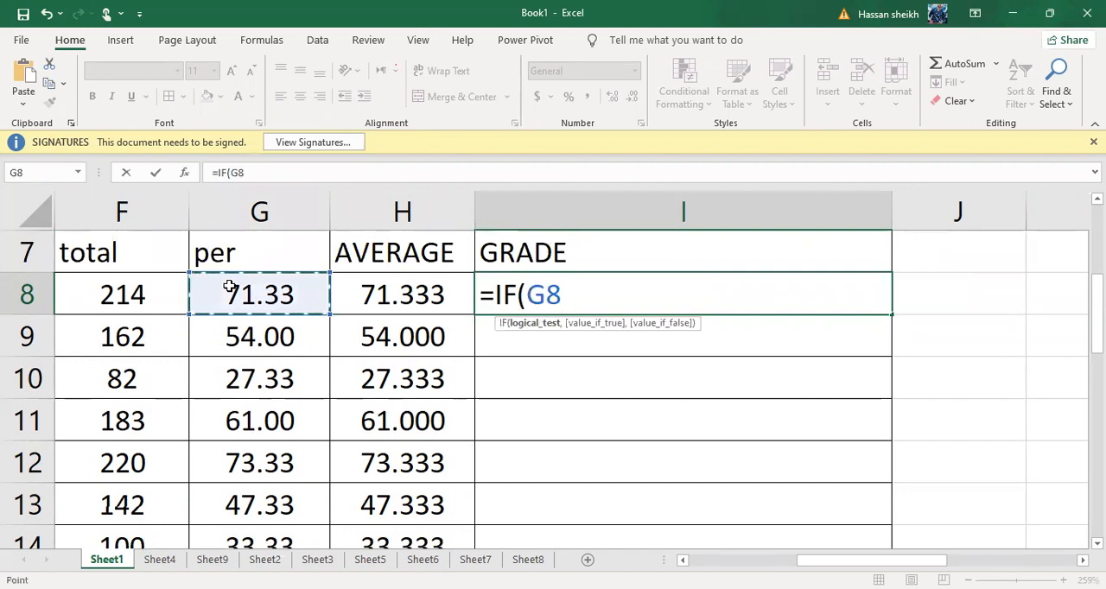
pyautogui.press('F8')
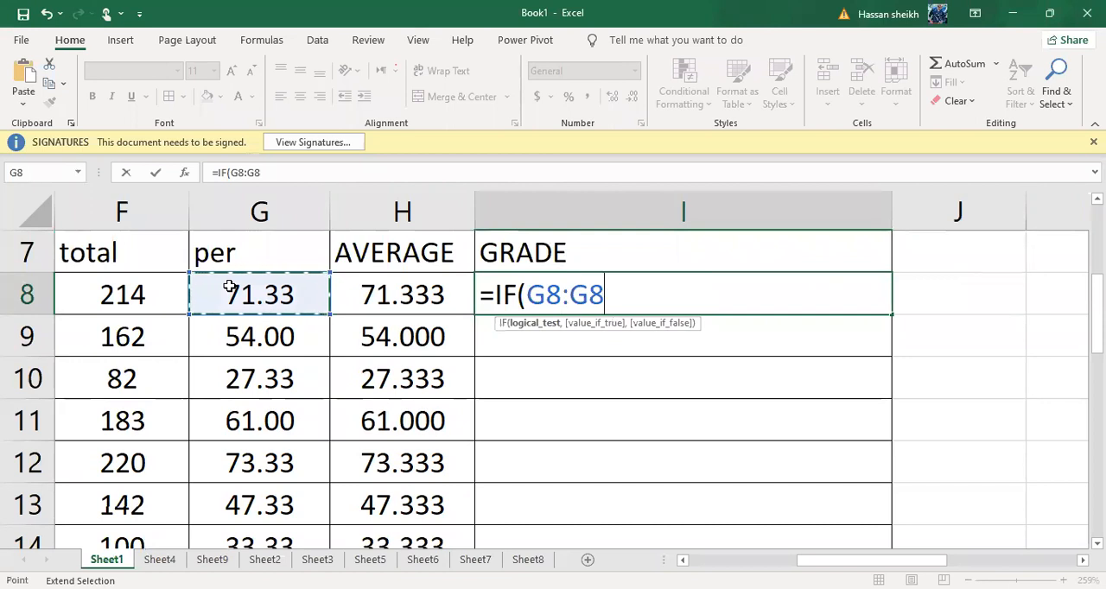
pyautogui.press('BackSpace')
pyautogui.write('>')
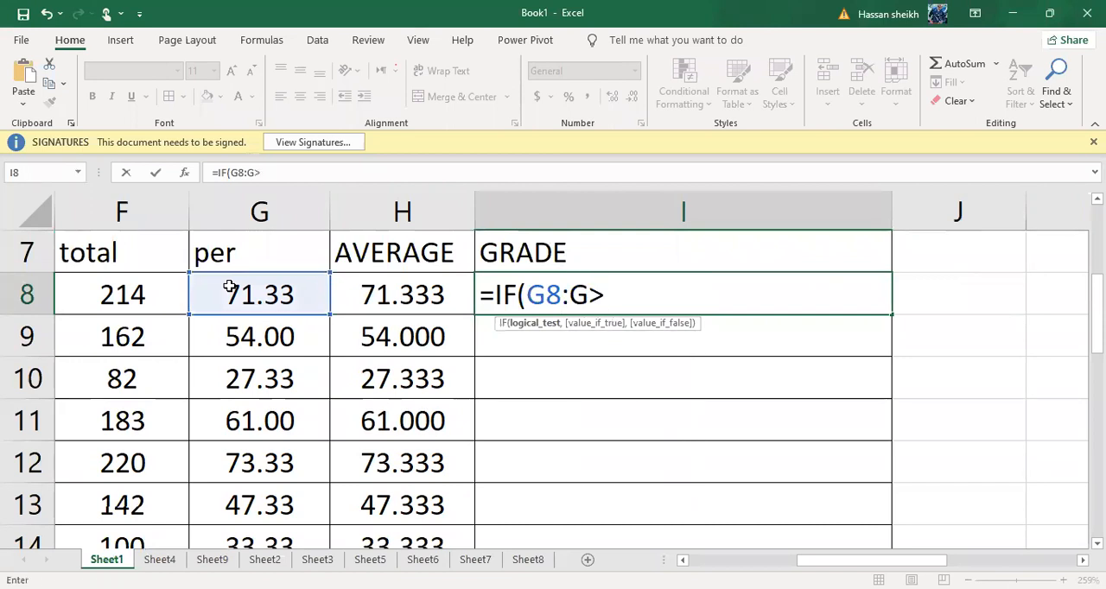
pyautogui.press('BackSpace')
pyautogui.press('BackSpace')
pyautogui.press('BackSpace')
pyautogui.write('>-')
pyautogui.press('BackSpace')
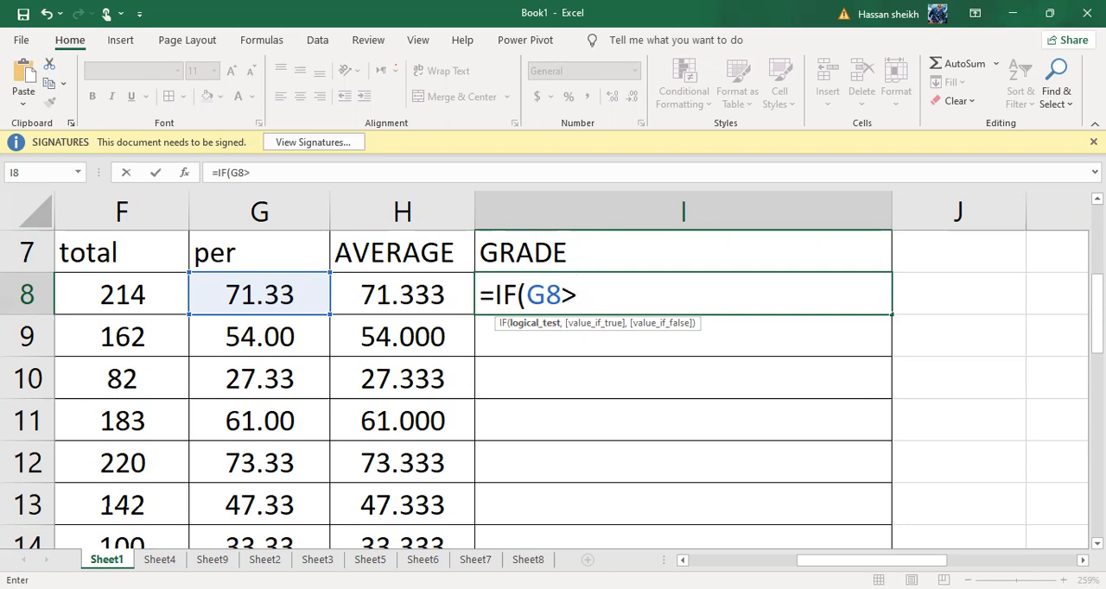
pyautogui.write('=80')
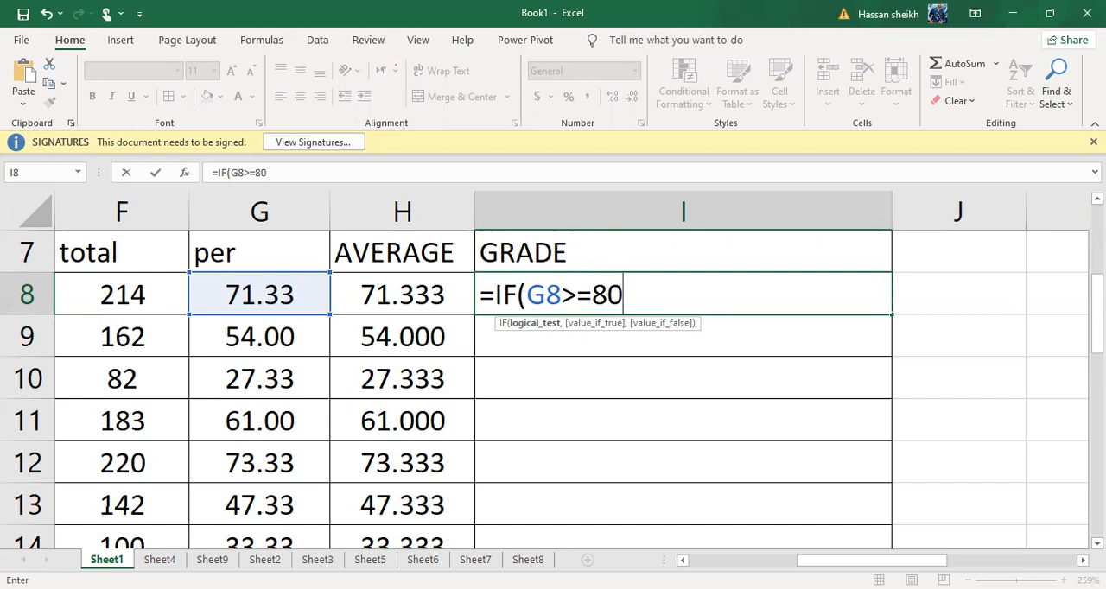
# Add "A" as the value if true in the I8 formula, followed by a comma for the value if false
pyautogui.write(',')
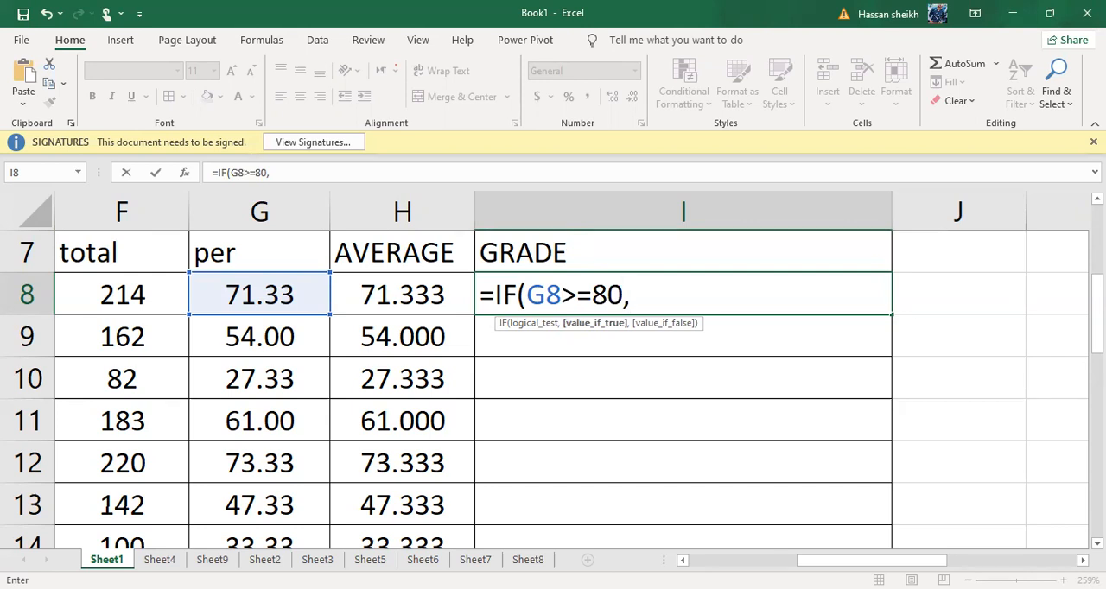
pyautogui.write(';')
pyautogui.press('BackSpace')
pyautogui.write('<')
pyautogui.press('BackSpace')
pyautogui.write('"A"')
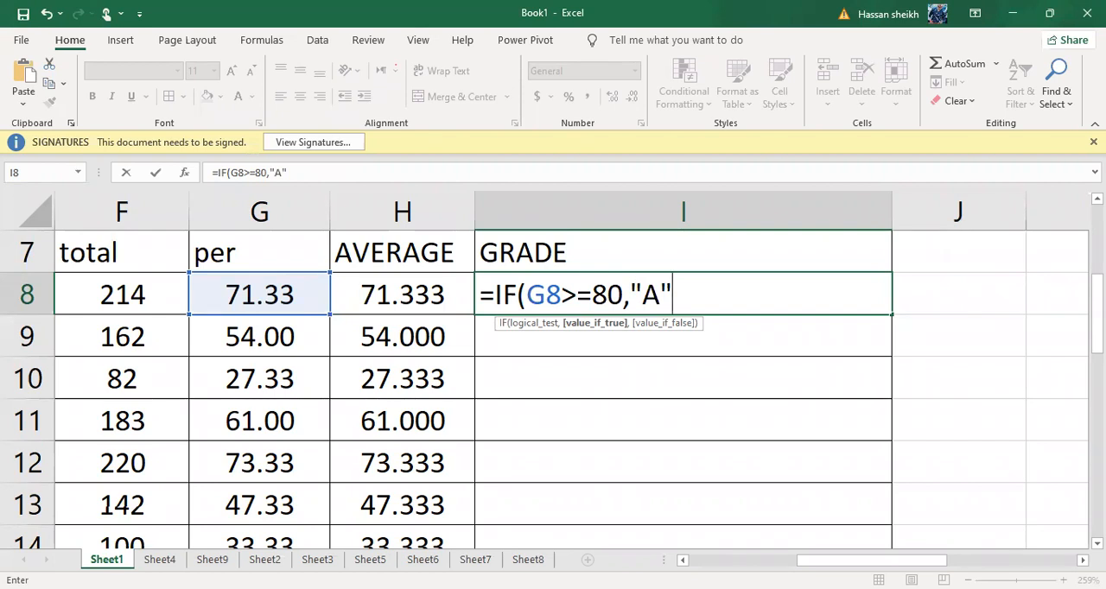
pyautogui.write(',')
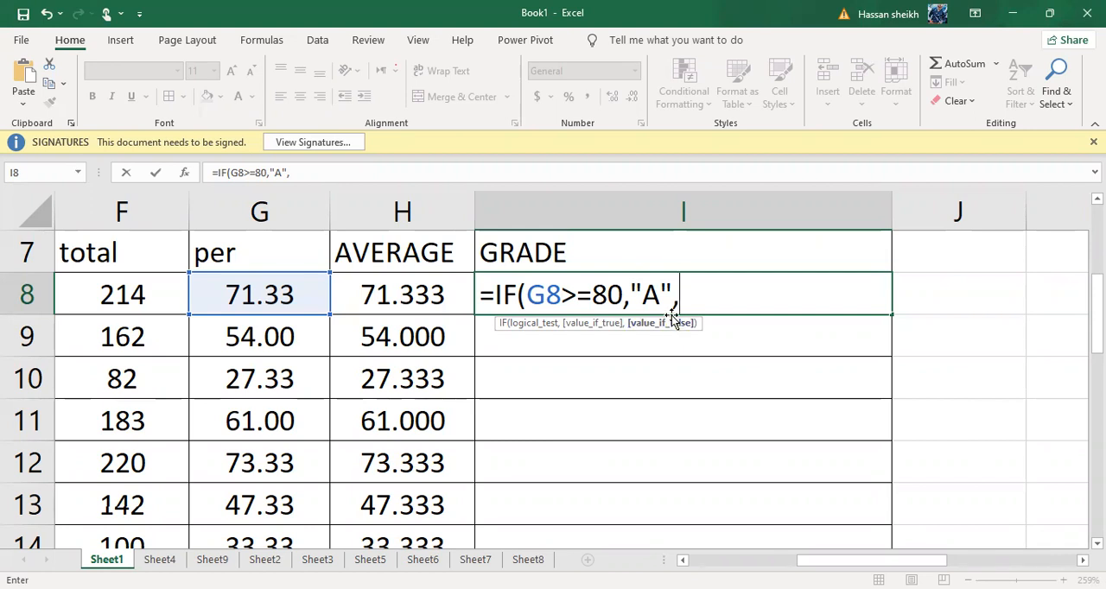
# Nest a second IF as the value if false, testing G8>=70 and returning "B", followed by a comma
pyautogui.write('IF')
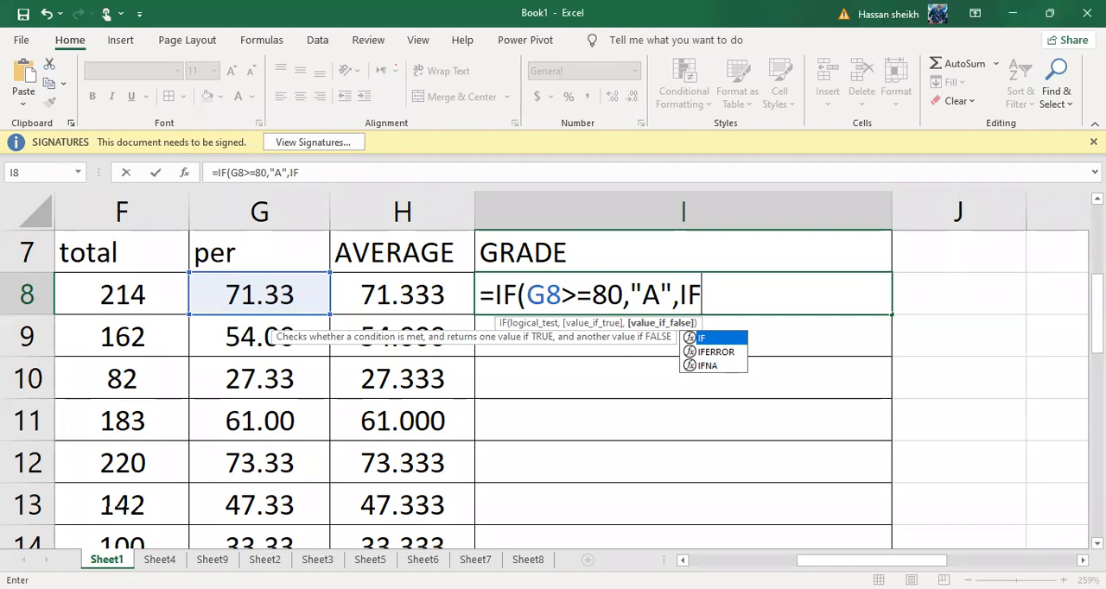
pyautogui.write('(')
pyautogui.click(263, 299)
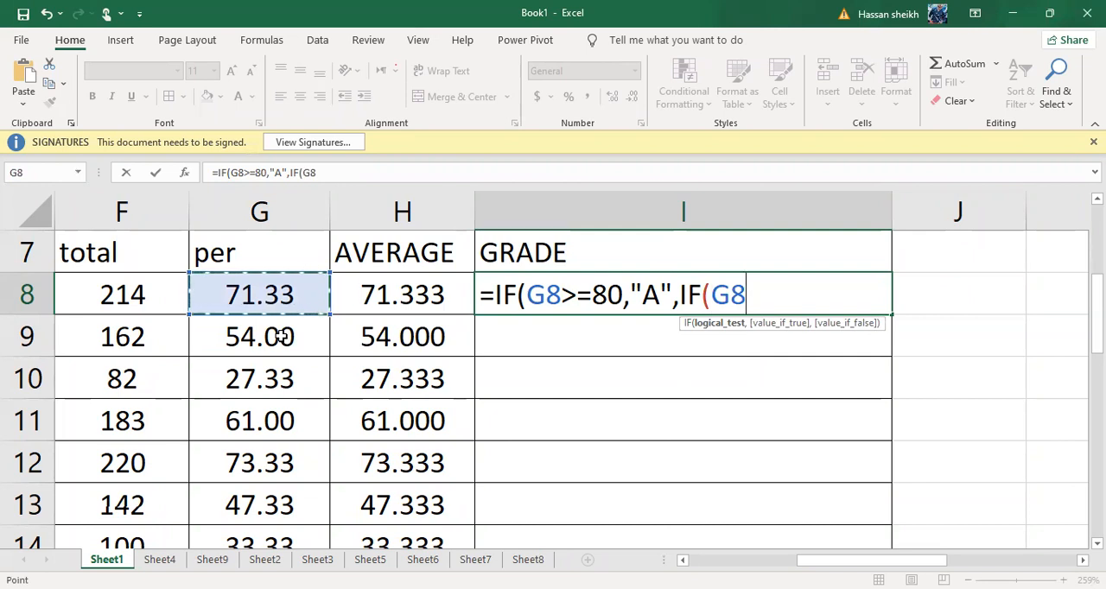
pyautogui.write('>')
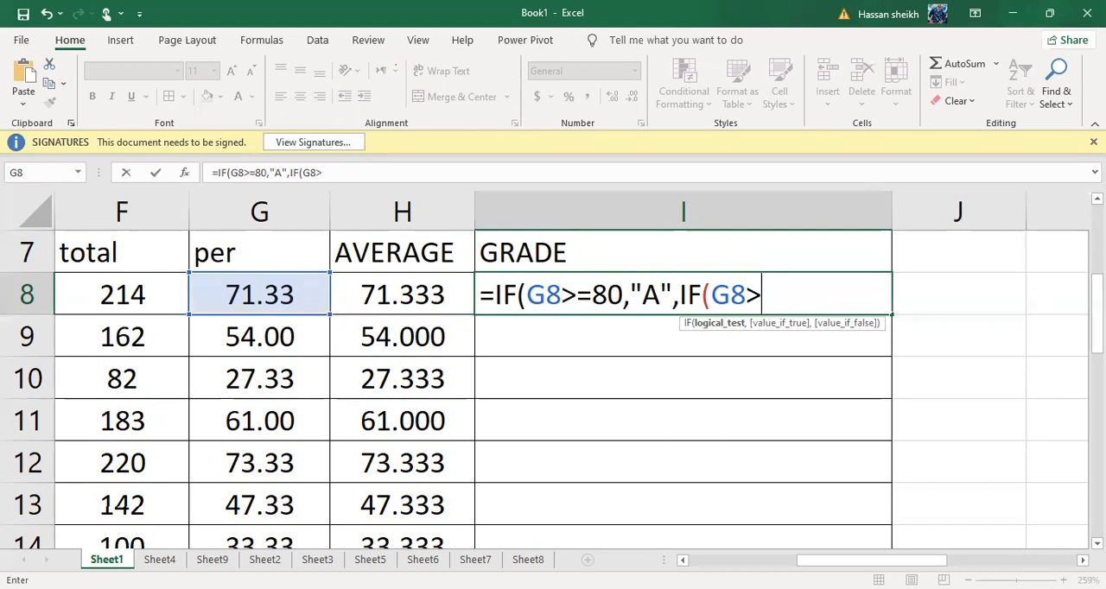
pyautogui.write('=')
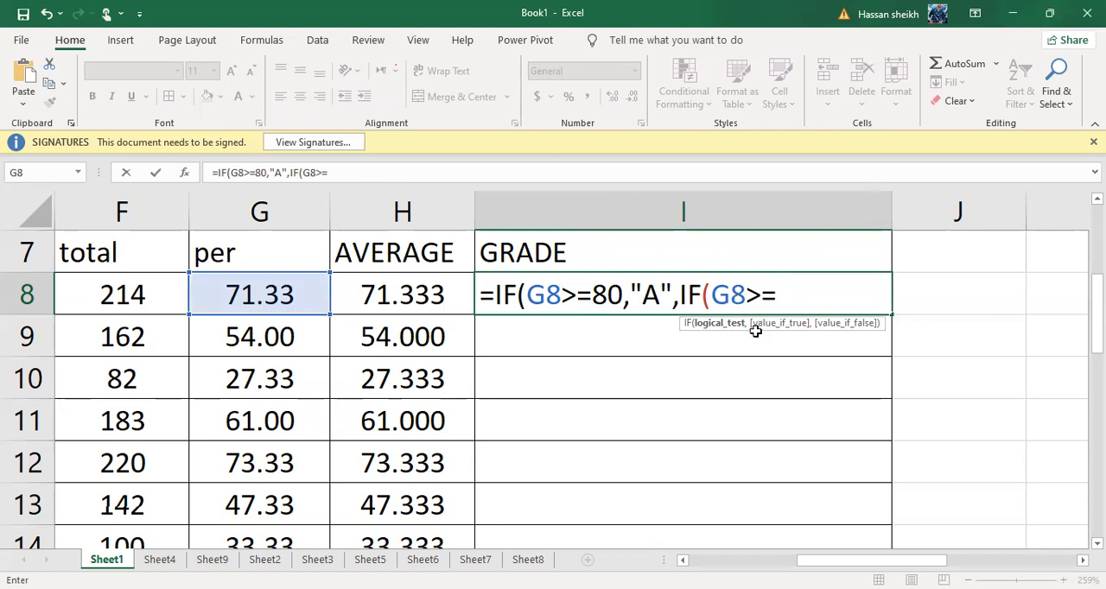
pyautogui.write('70')
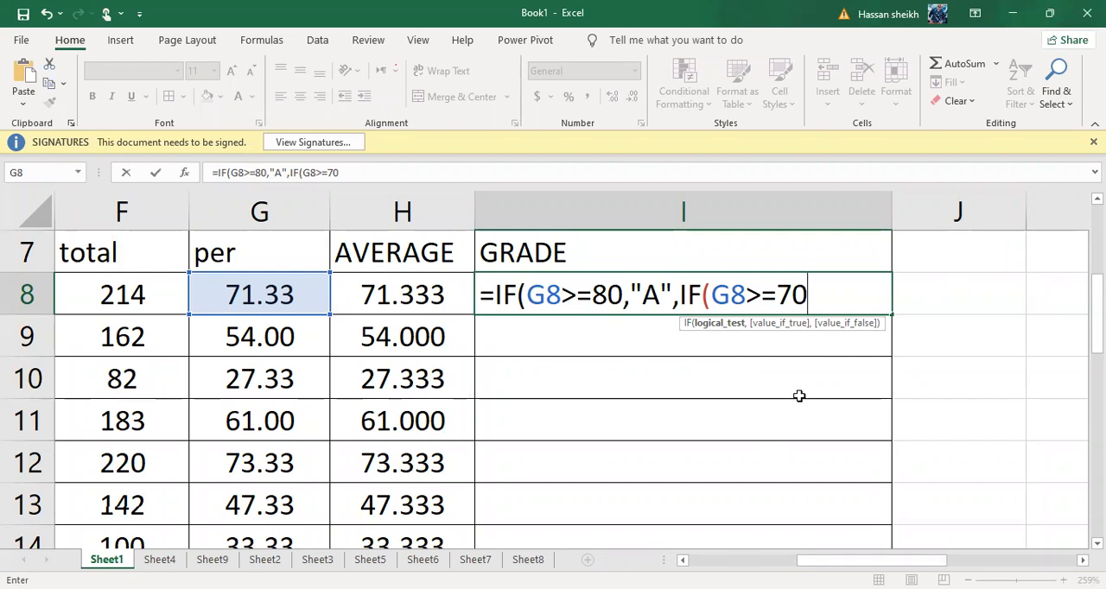
pyautogui.write(',')
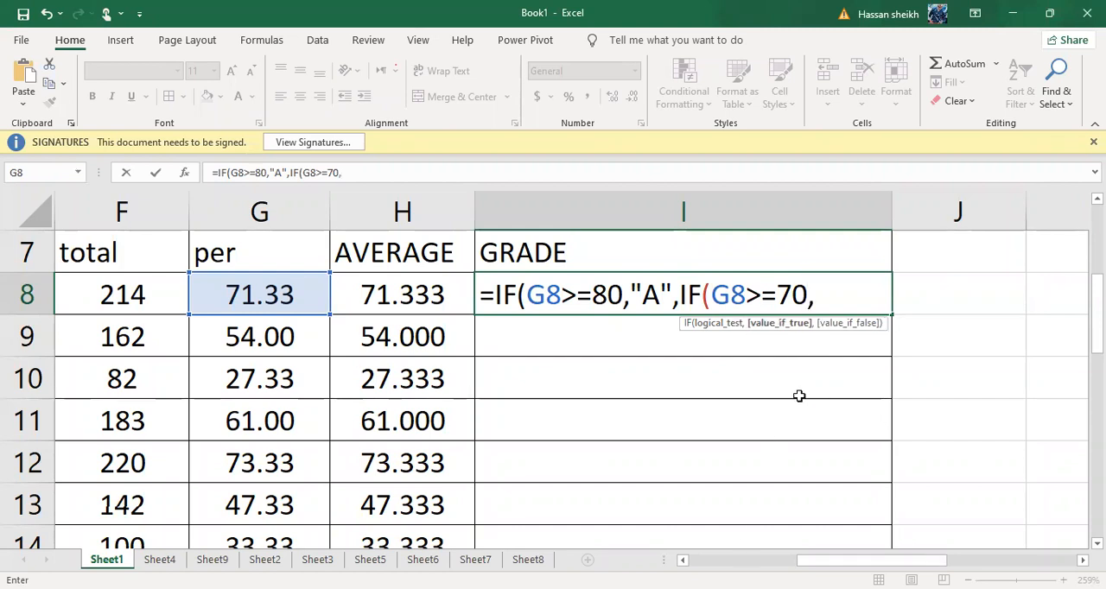
pyautogui.write('"')
pyautogui.write('B')
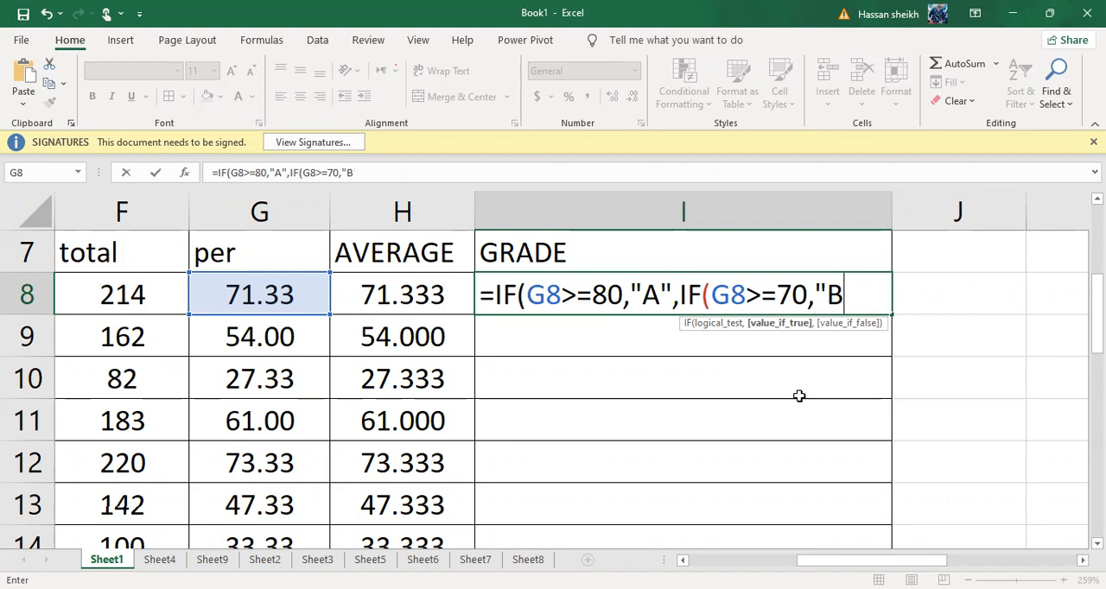
pyautogui.write('\'",')
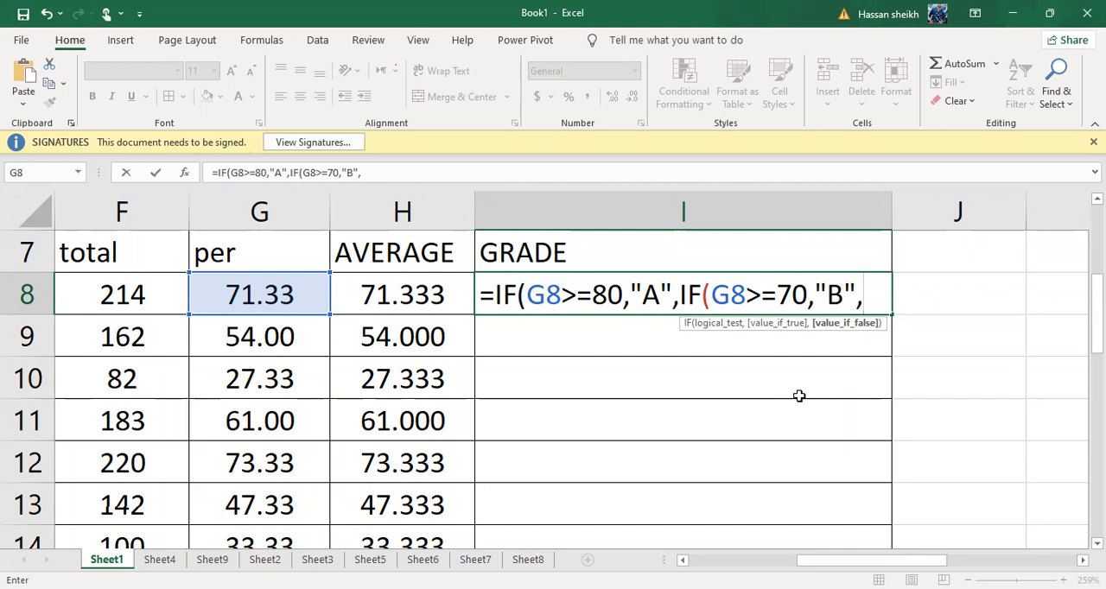
# Nest a third IF for grade C in the I8 formula, written as IF(G8>=60."C", after the B argument
pyautogui.write('IF')
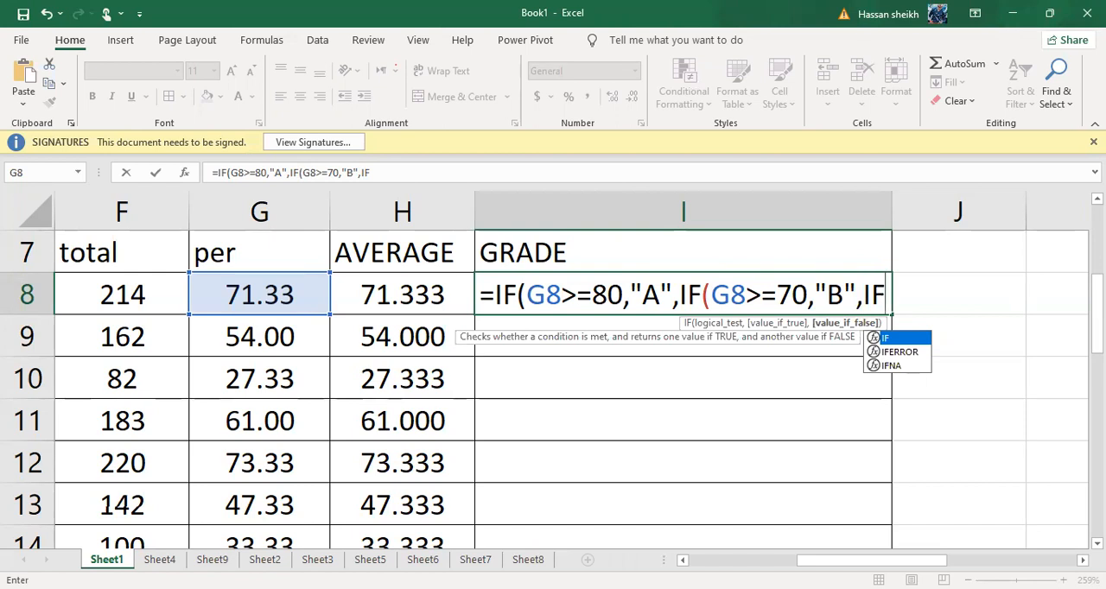
pyautogui.write('(')
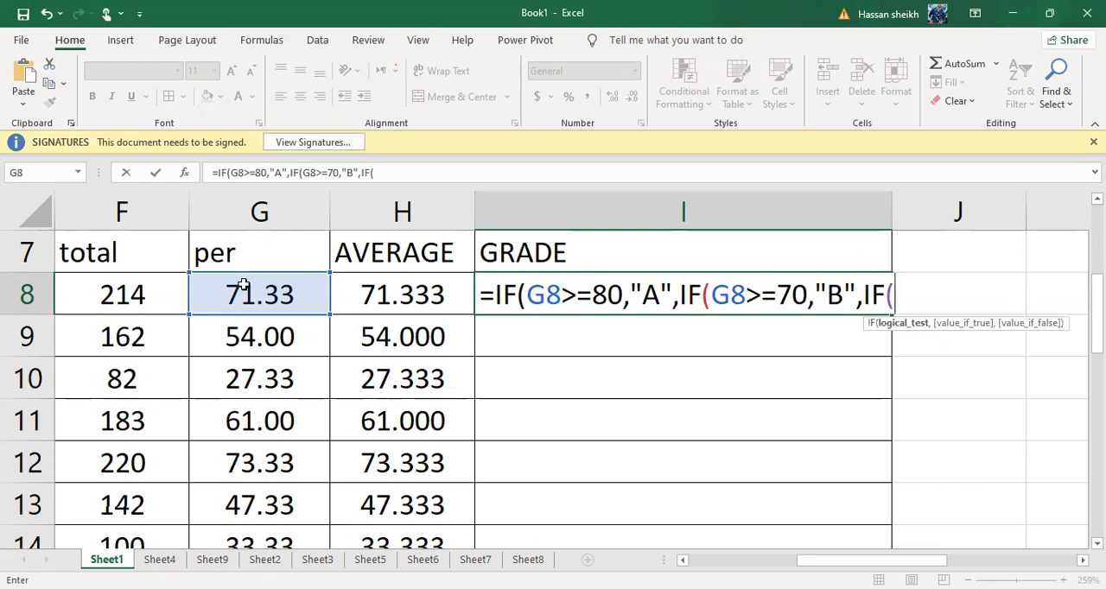
pyautogui.click(245, 285)
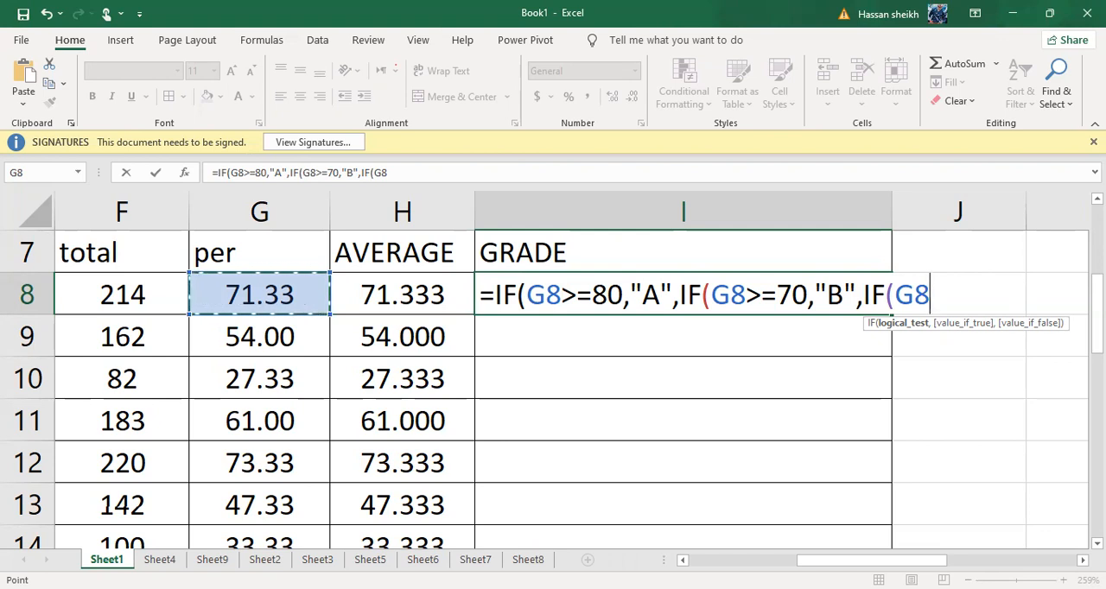
pyautogui.press('F8')
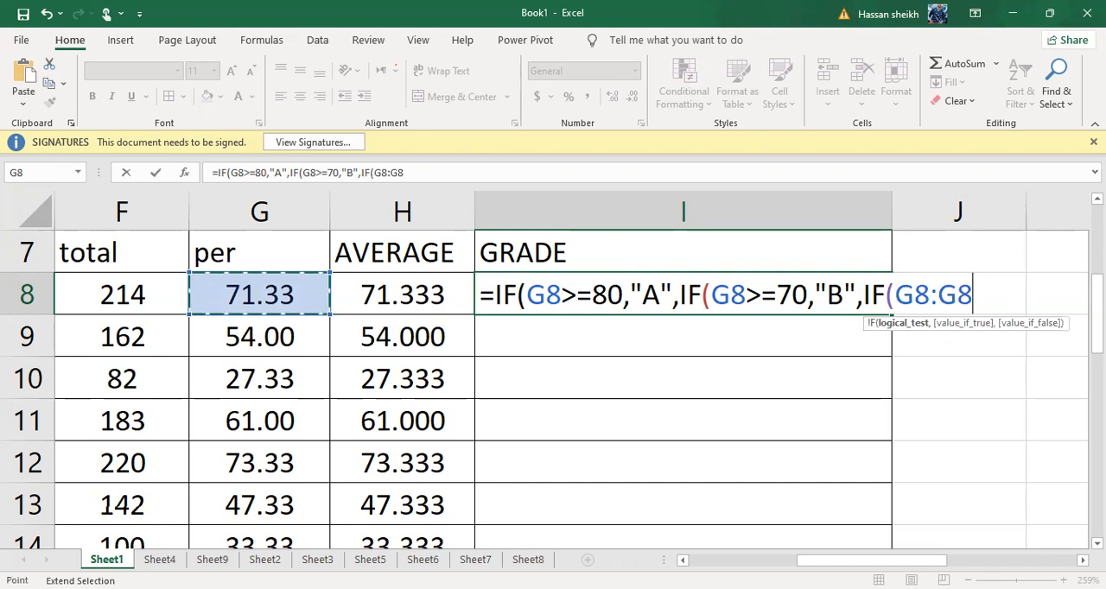
pyautogui.press('BackSpace')
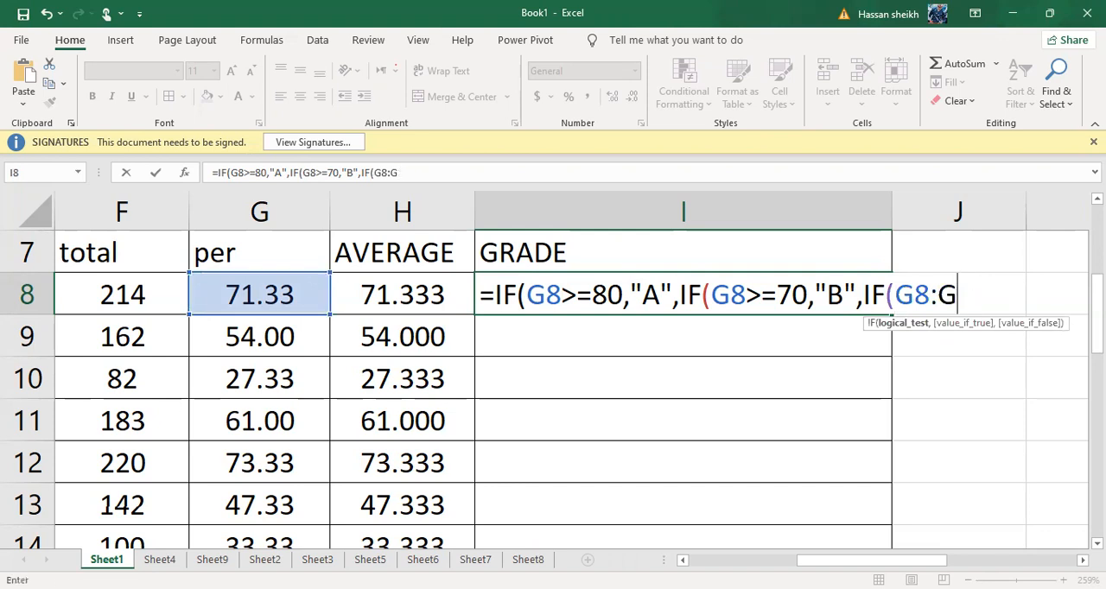
pyautogui.press('BackSpace')
pyautogui.press('BackSpace')
pyautogui.write('>')
pyautogui.write('=')
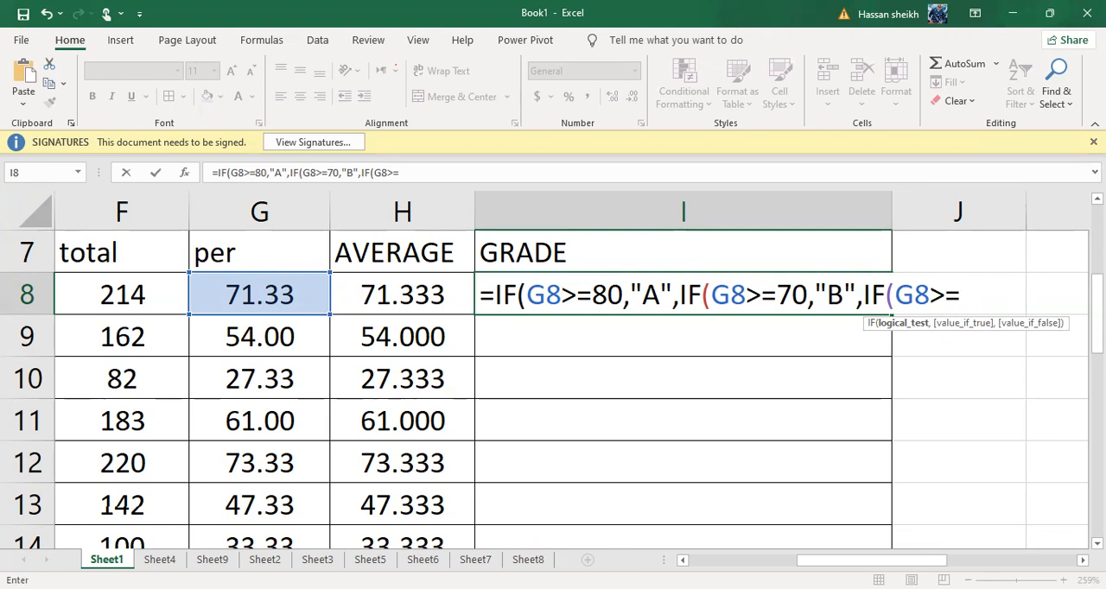
pyautogui.write('60."C')
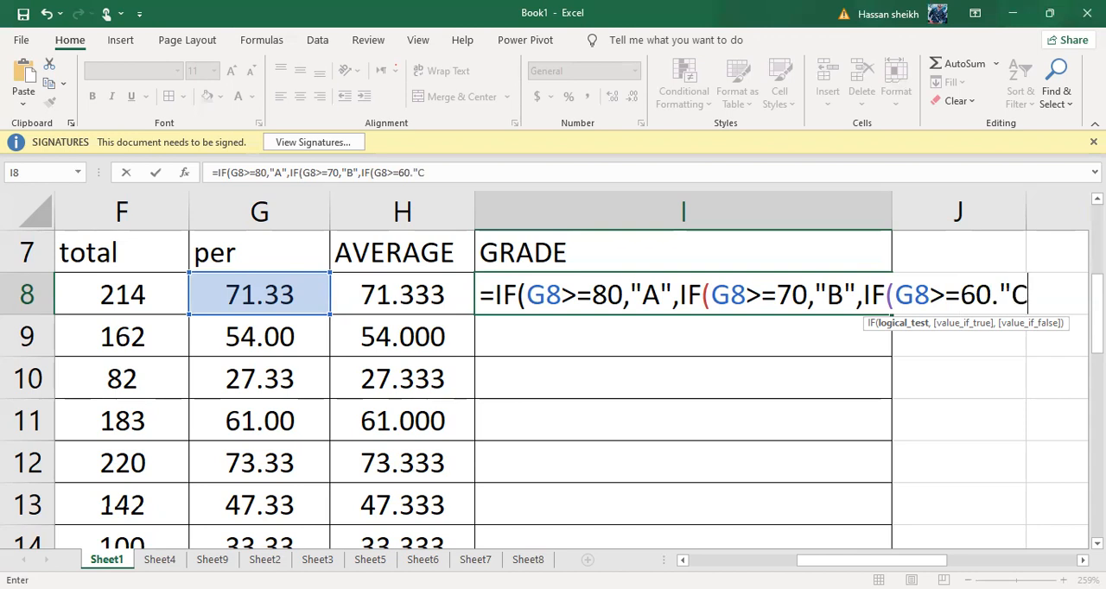
pyautogui.write('",')
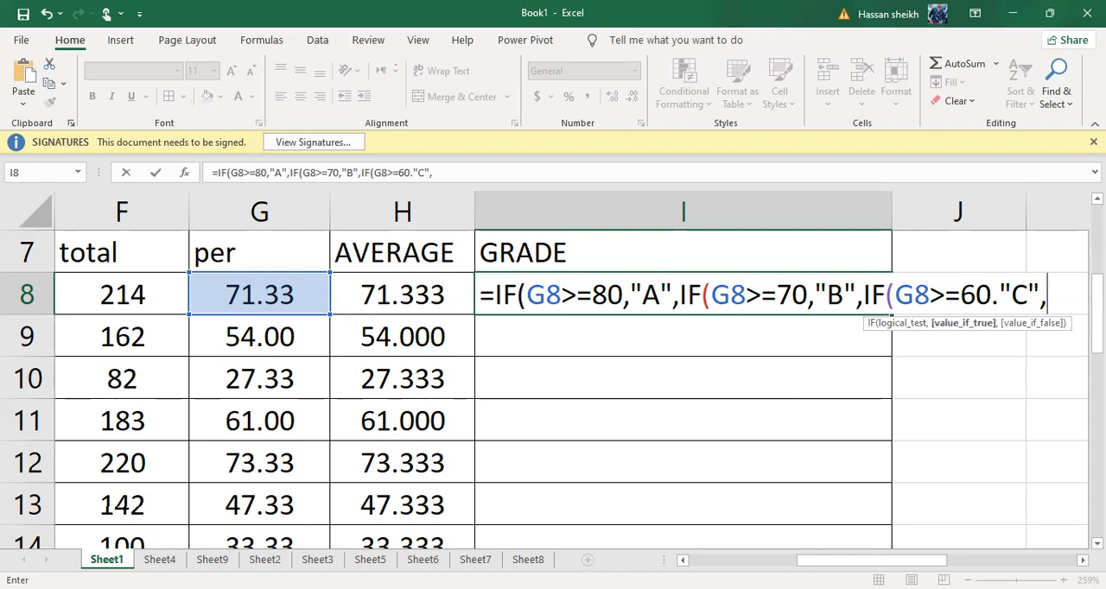
pyautogui.write('IF')
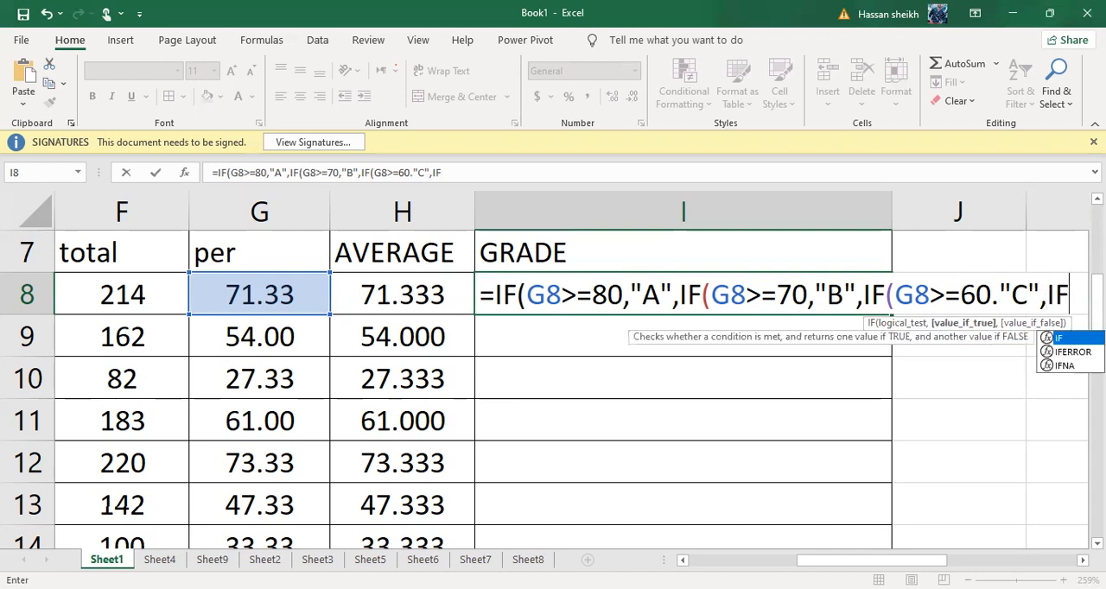
pyautogui.write('*')
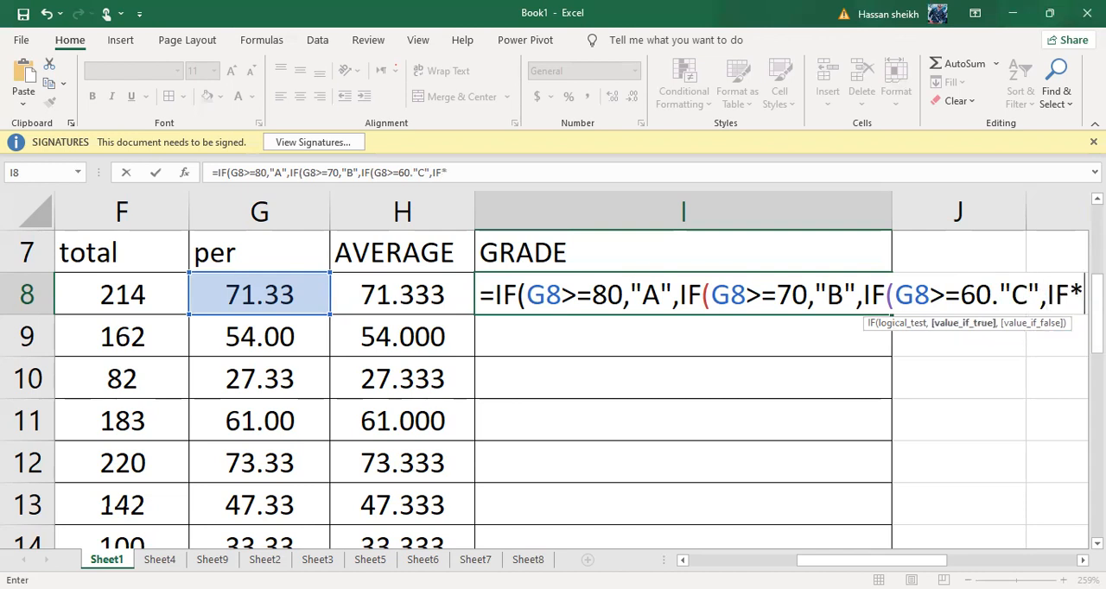
# Nest a fourth IF as the value if false in the I8 formula, with G8>=50 as its logical test
pyautogui.press('BackSpace')
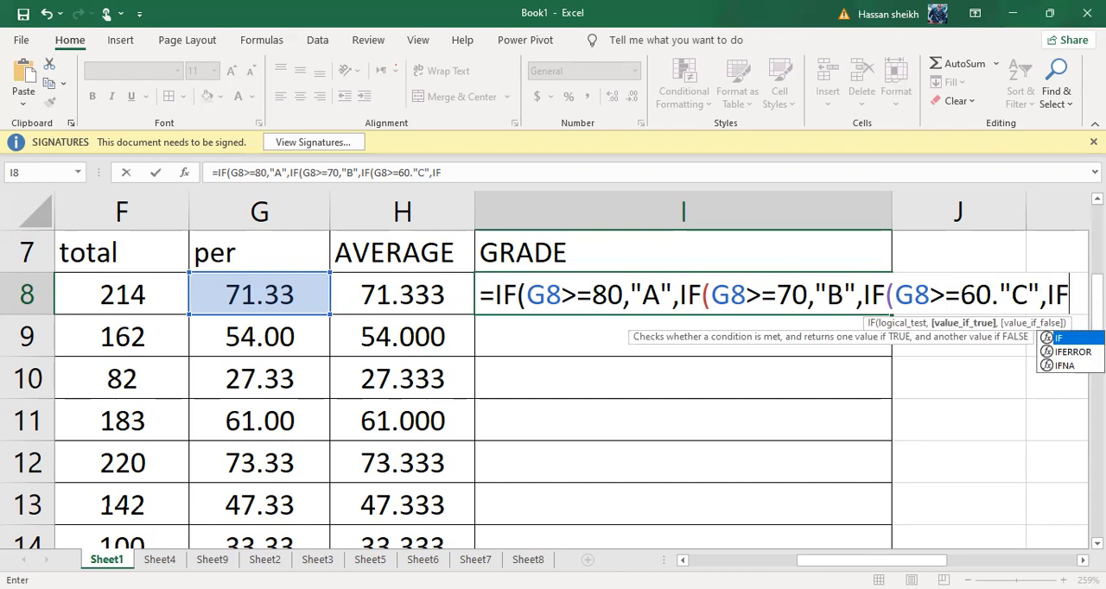
pyautogui.write('*')
pyautogui.press('BackSpace')
pyautogui.write('(')
pyautogui.click(230, 302)
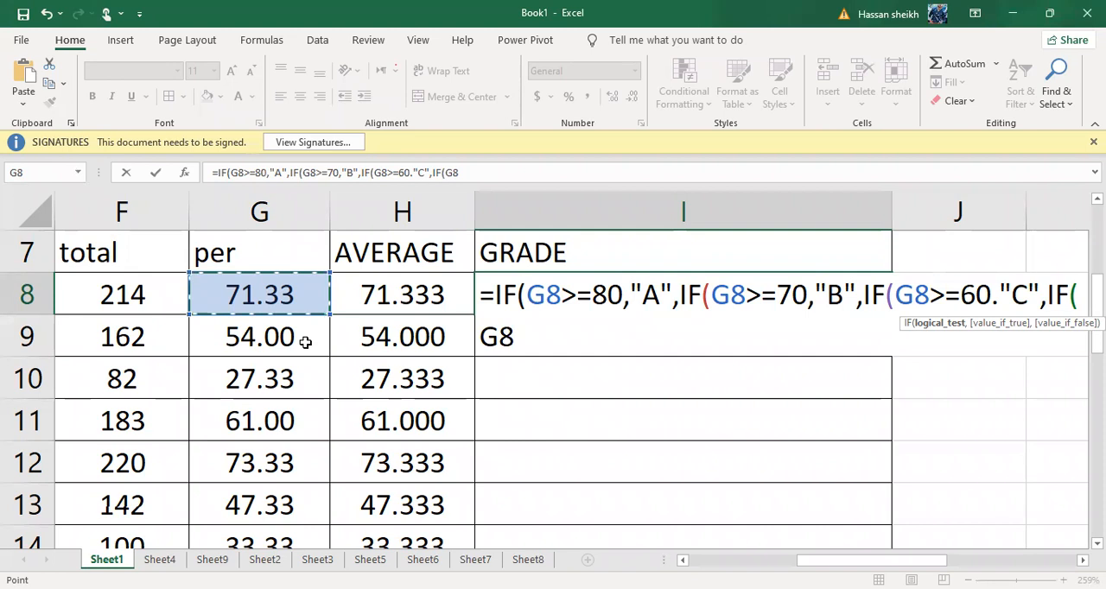
pyautogui.press('BackSpace')
pyautogui.press('BackSpace')
pyautogui.click(260, 299)
pyautogui.write('>')
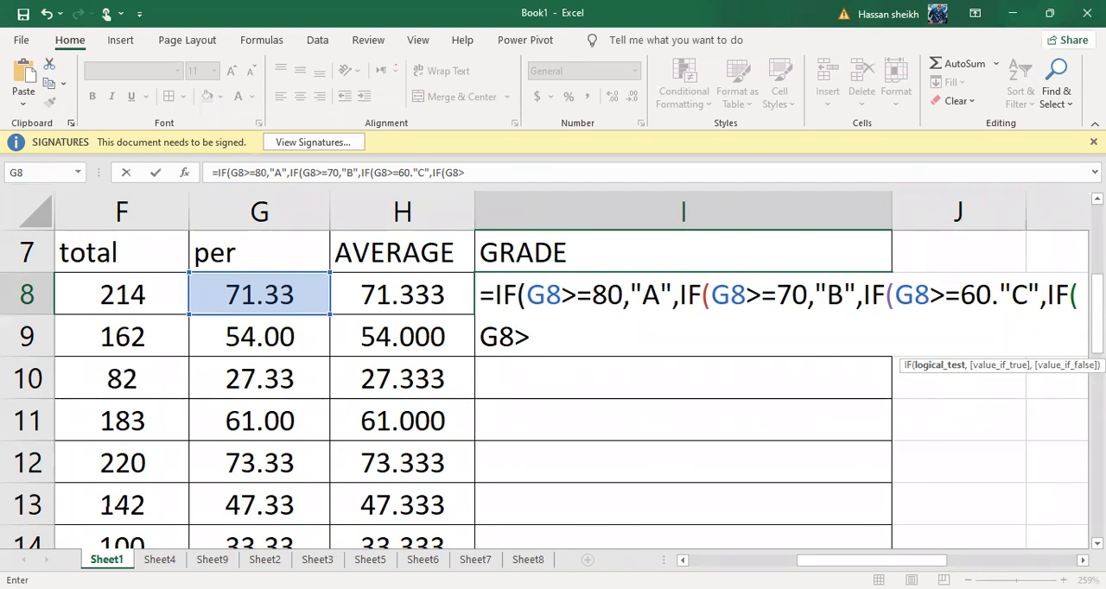
pyautogui.write('=50')
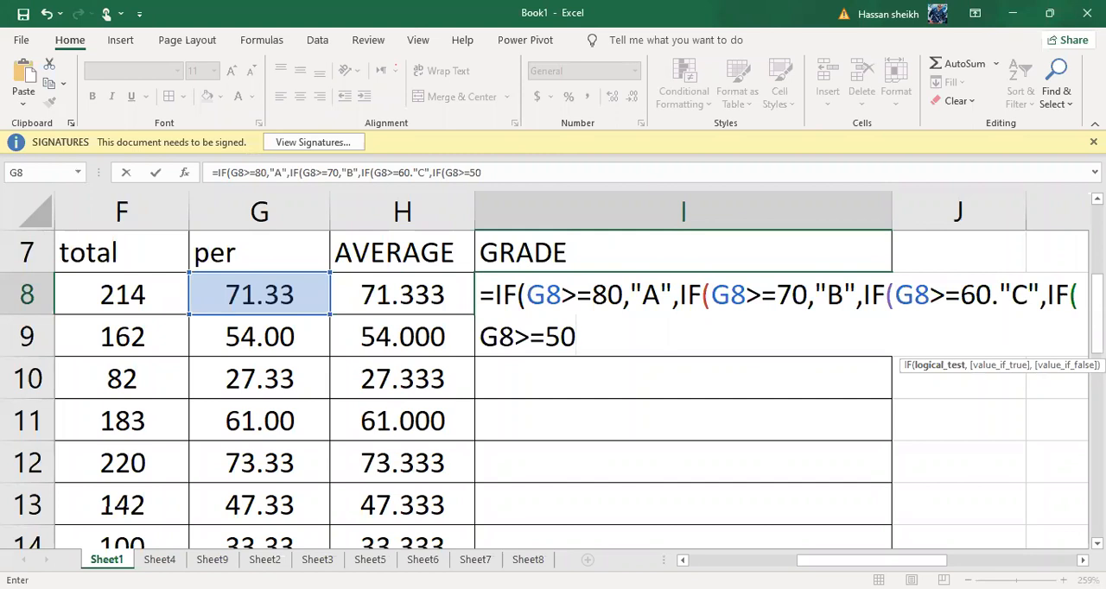
pyautogui.write(',')
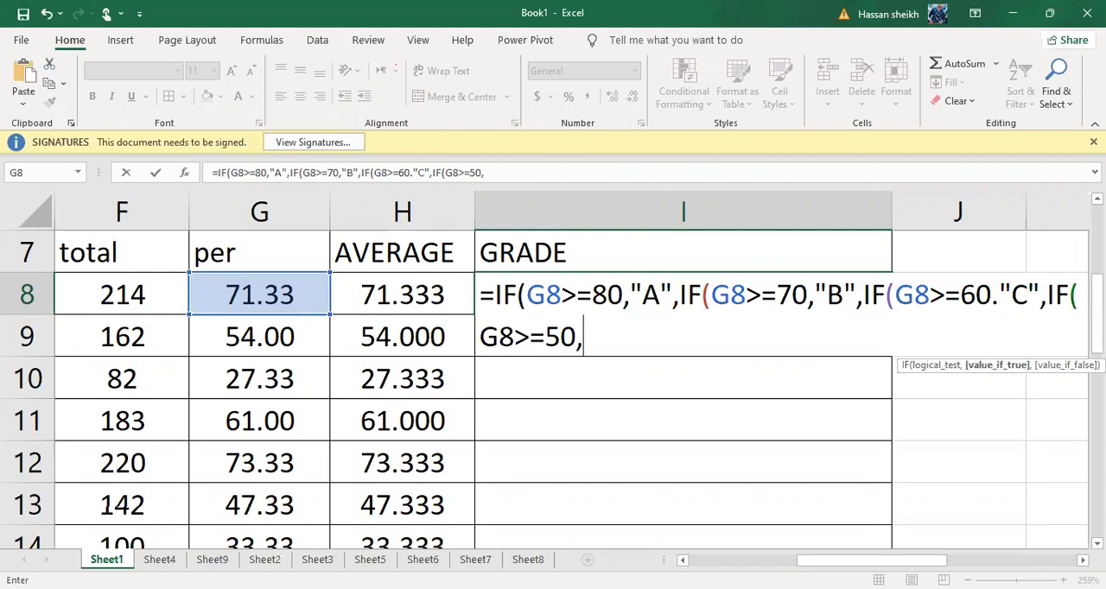
pyautogui.write('"D",')
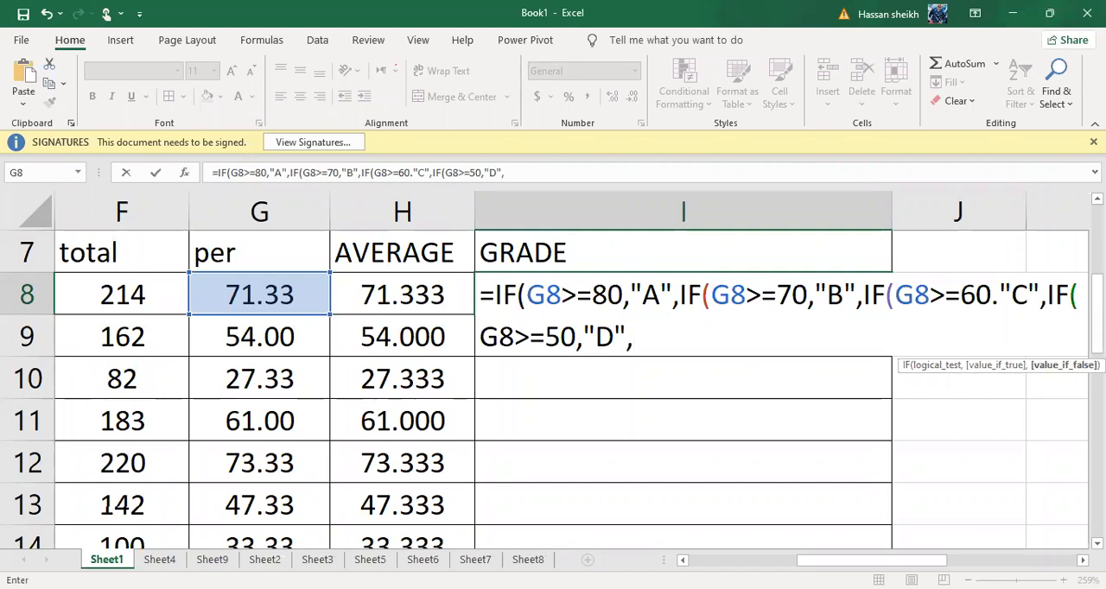
pyautogui.write('IF')
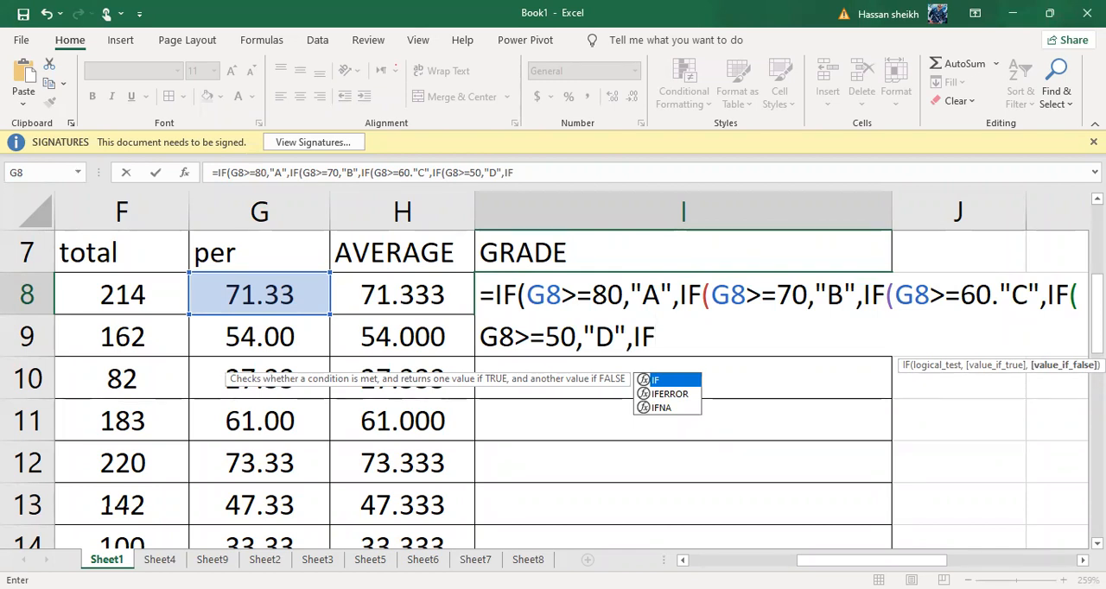
# Nest a fifth IF for grade F in the I8 formula, written as IF(<=40,"F" without a cell reference
pyautogui.write('(')
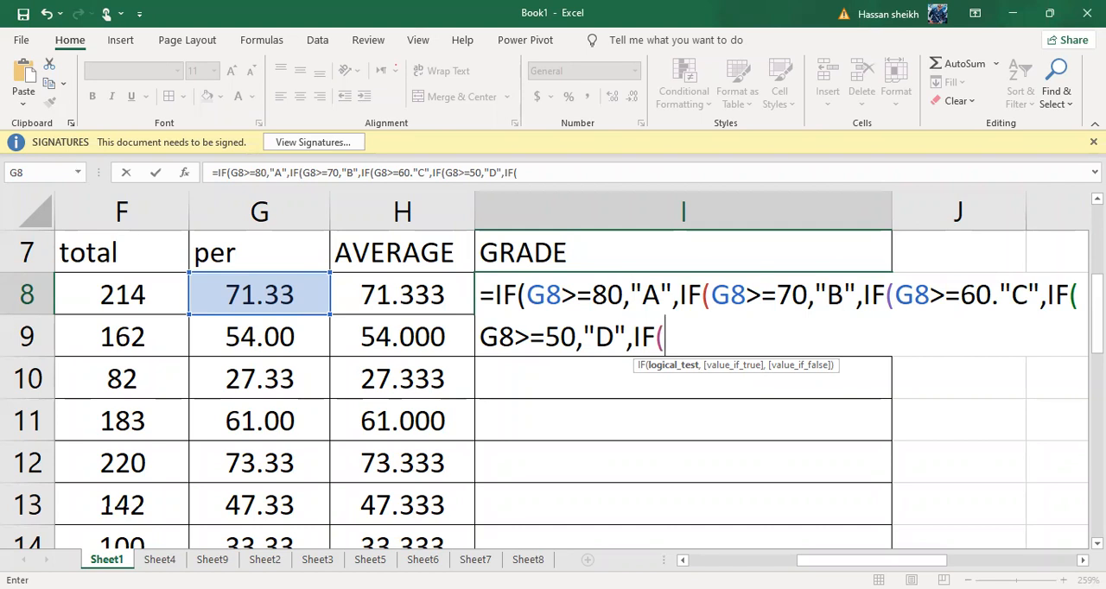
pyautogui.write('<')
pyautogui.write('=')
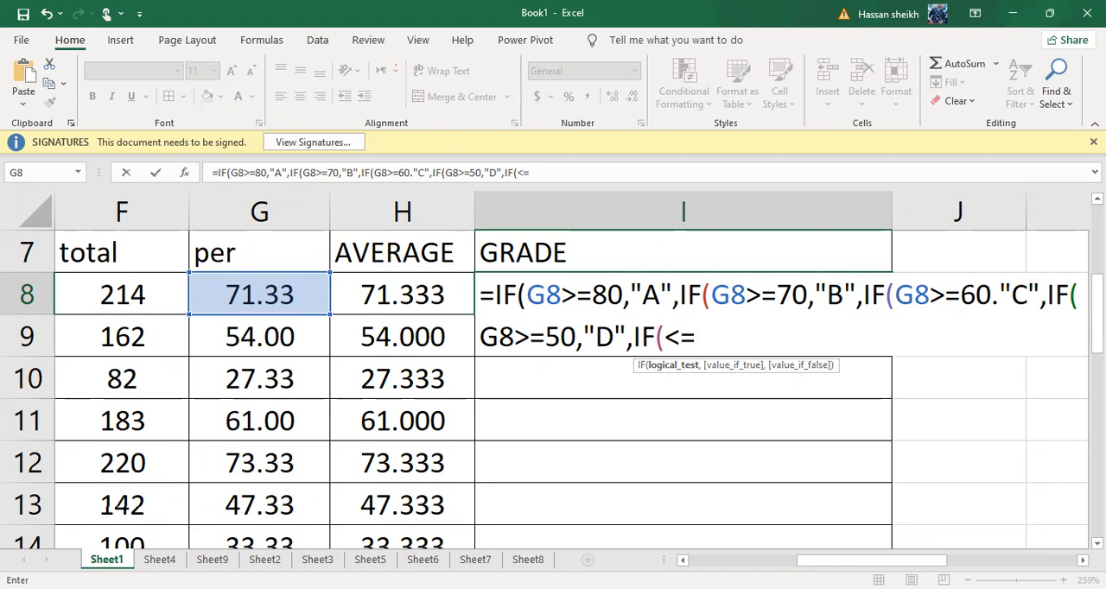
pyautogui.write('40')
pyautogui.write(',')
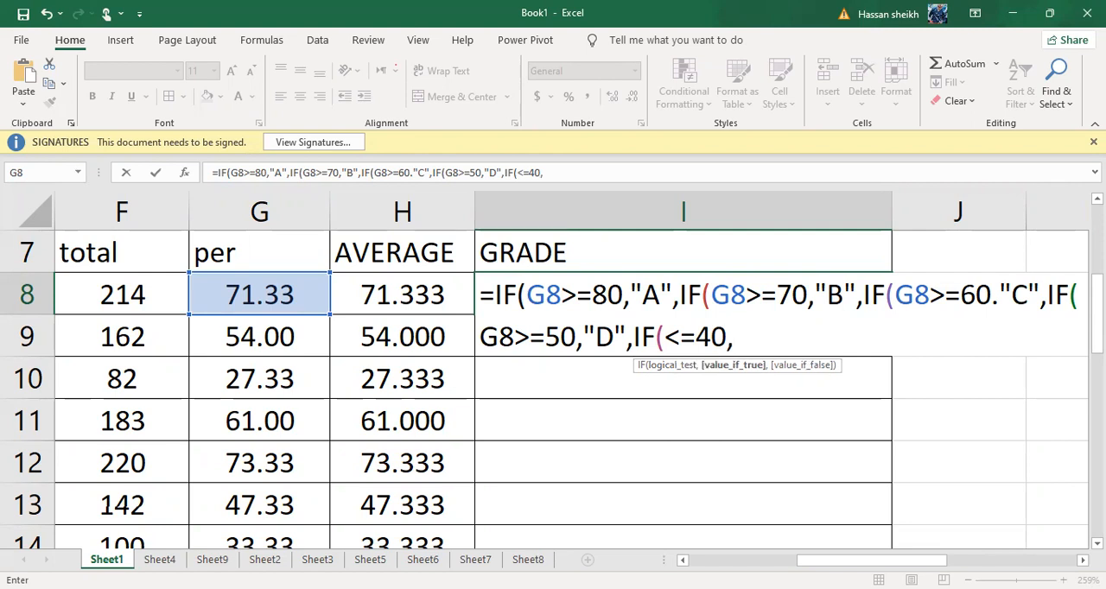
pyautogui.write('"F"')
# Insert the G8 reference before <=40 in the fifth IF and try to confirm the formula
pyautogui.click(663, 336)
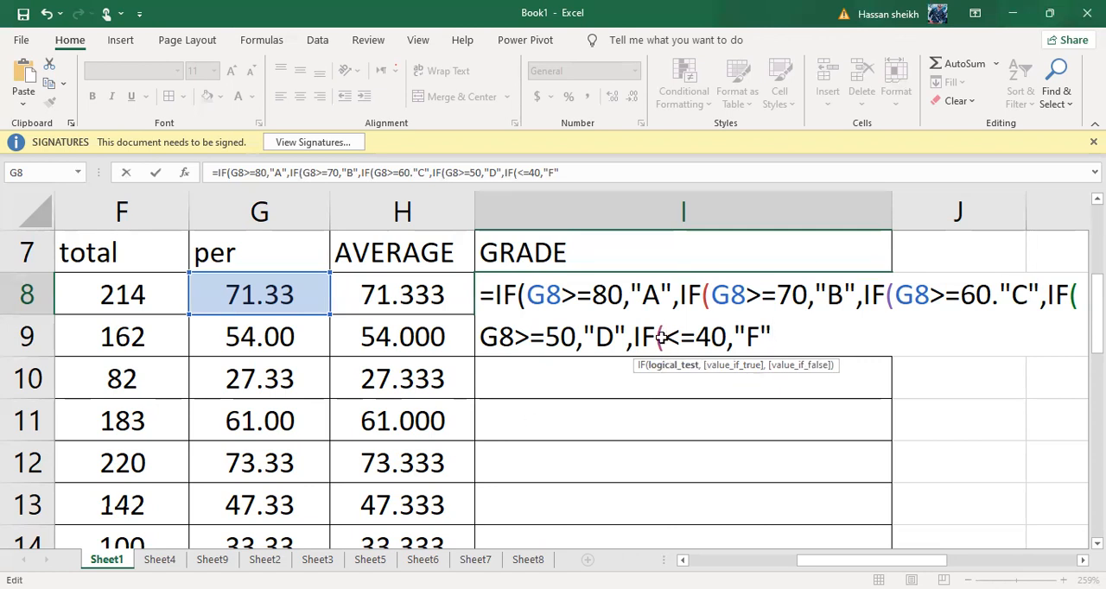
pyautogui.click(292, 291)
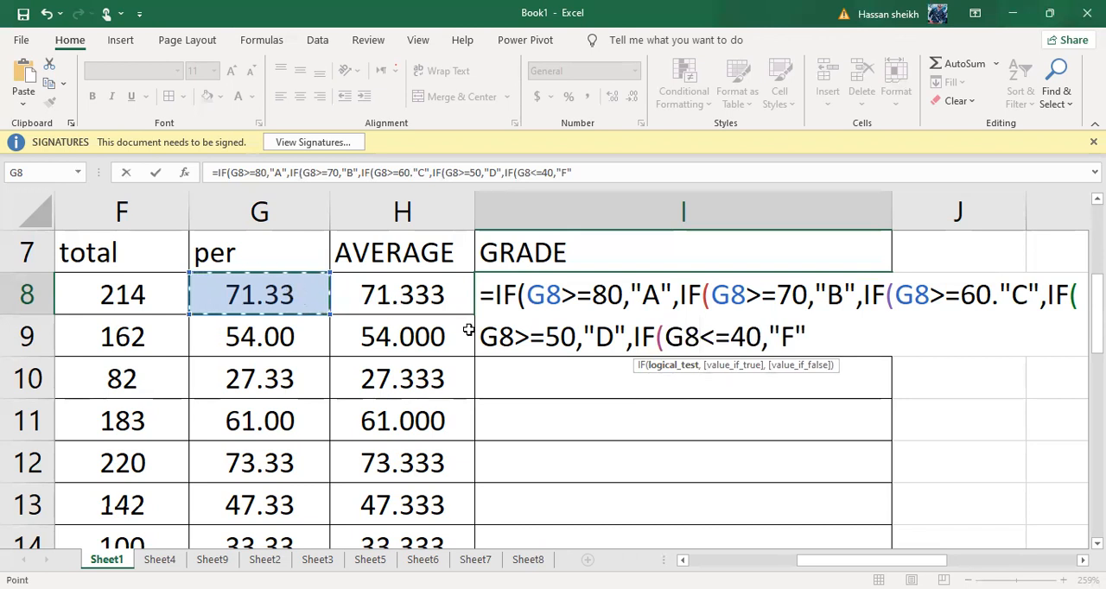
pyautogui.click(825, 340)
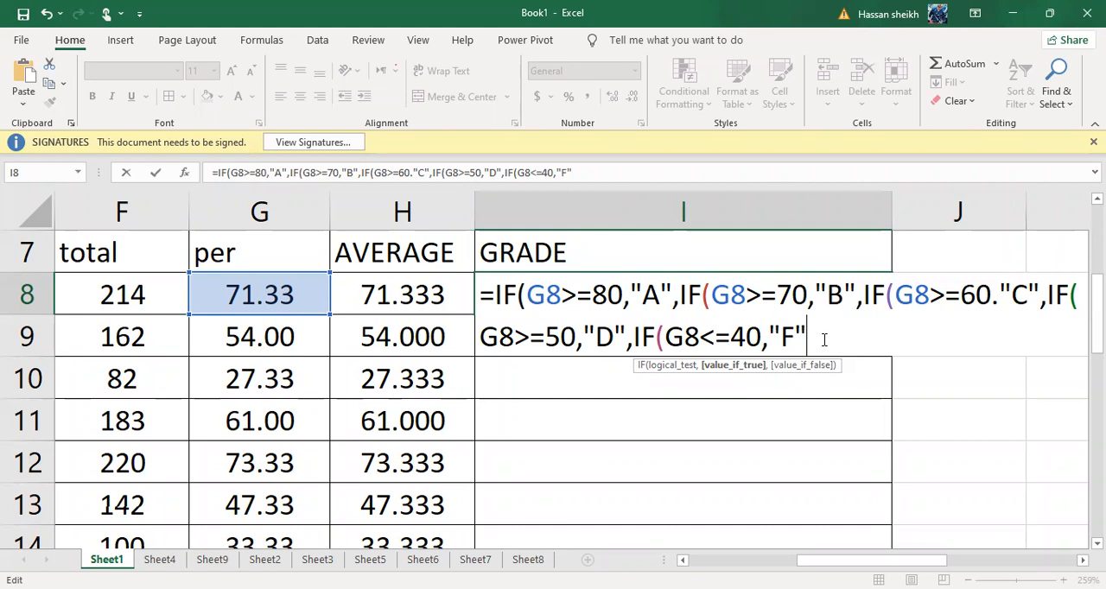
pyautogui.press('Return')
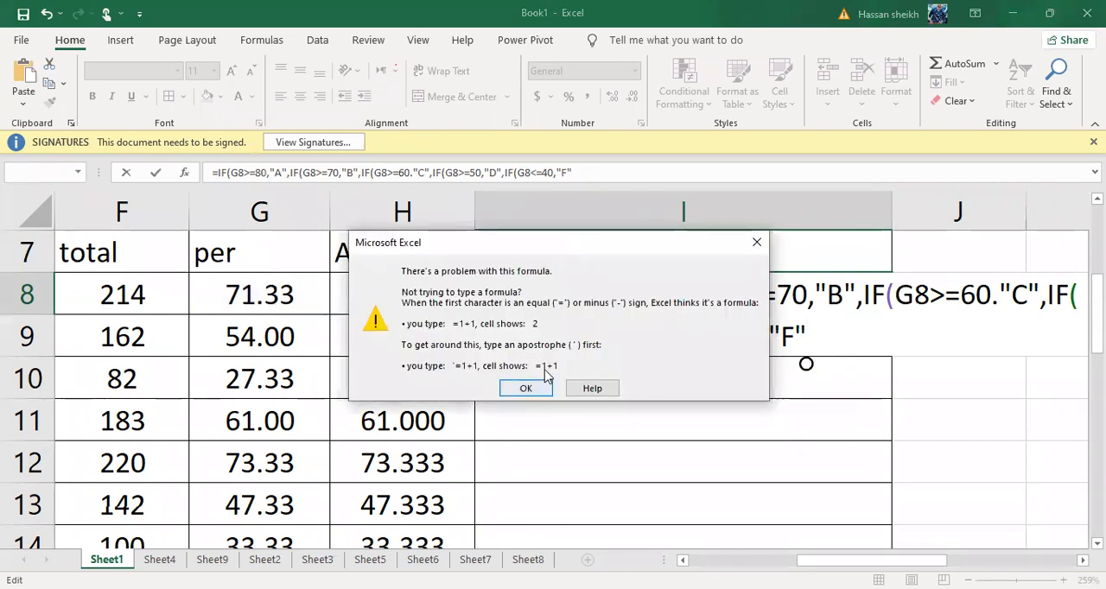
pyautogui.click(756, 245)
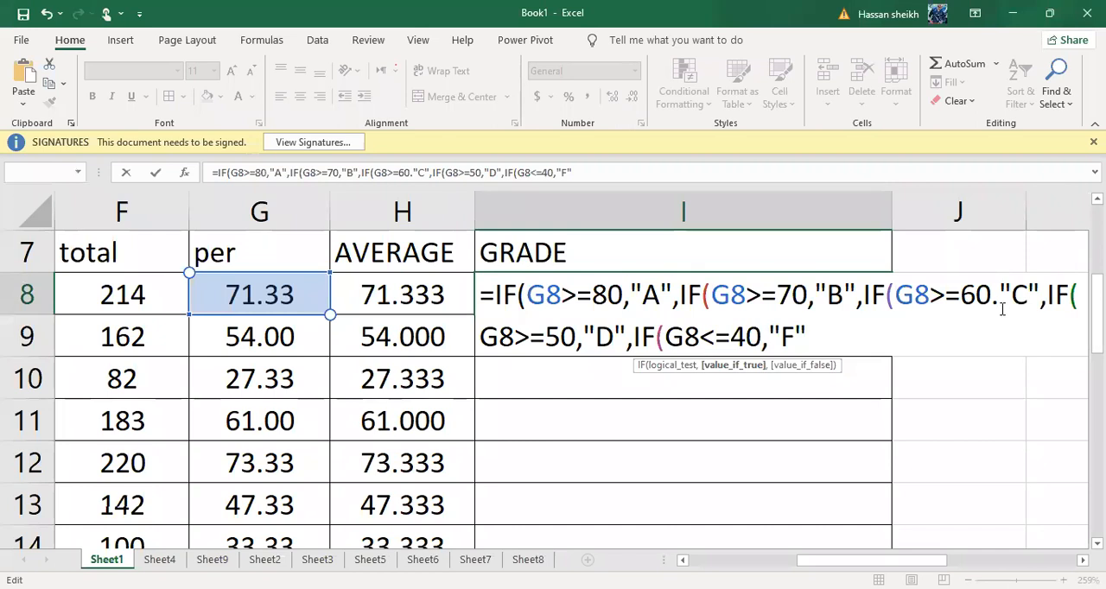
# Replace the period after 60 with a comma in the grade C part of the I8 formula
pyautogui.click(993, 296)
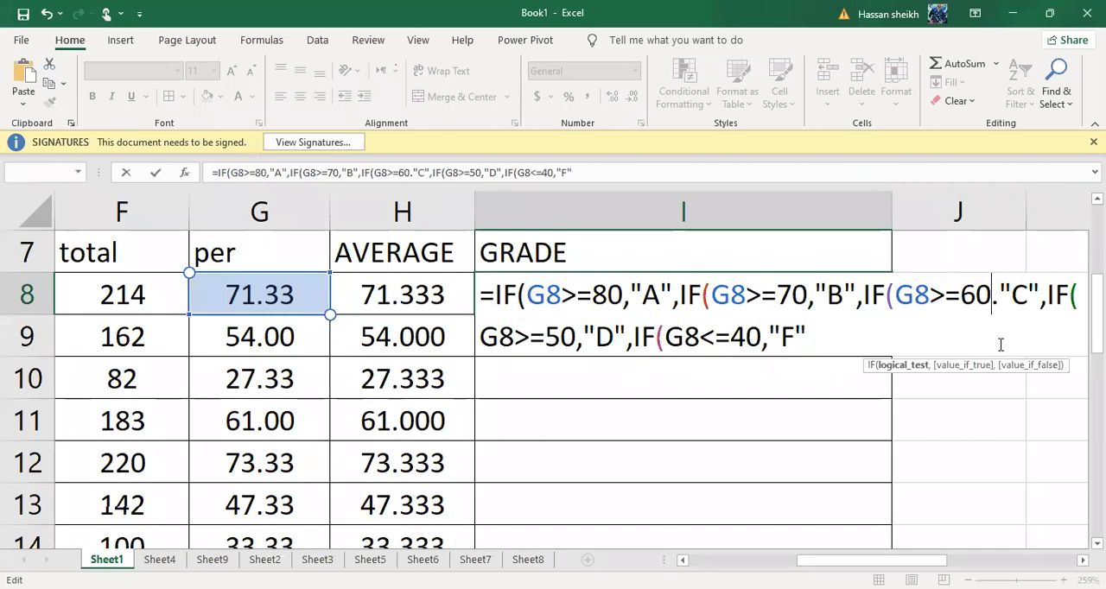
pyautogui.press('Delete')
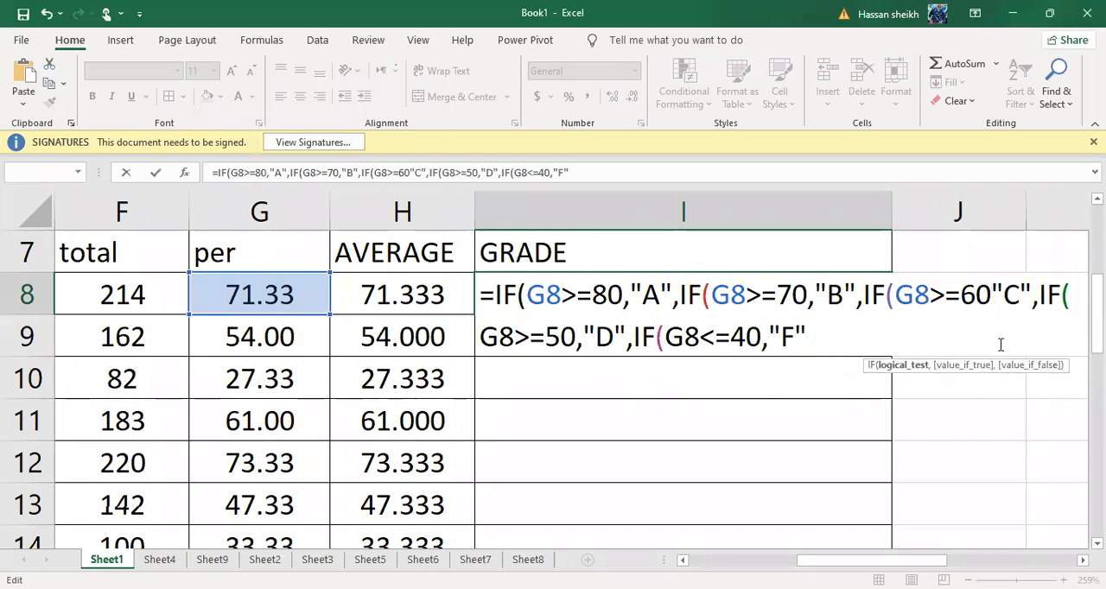
pyautogui.write(',')
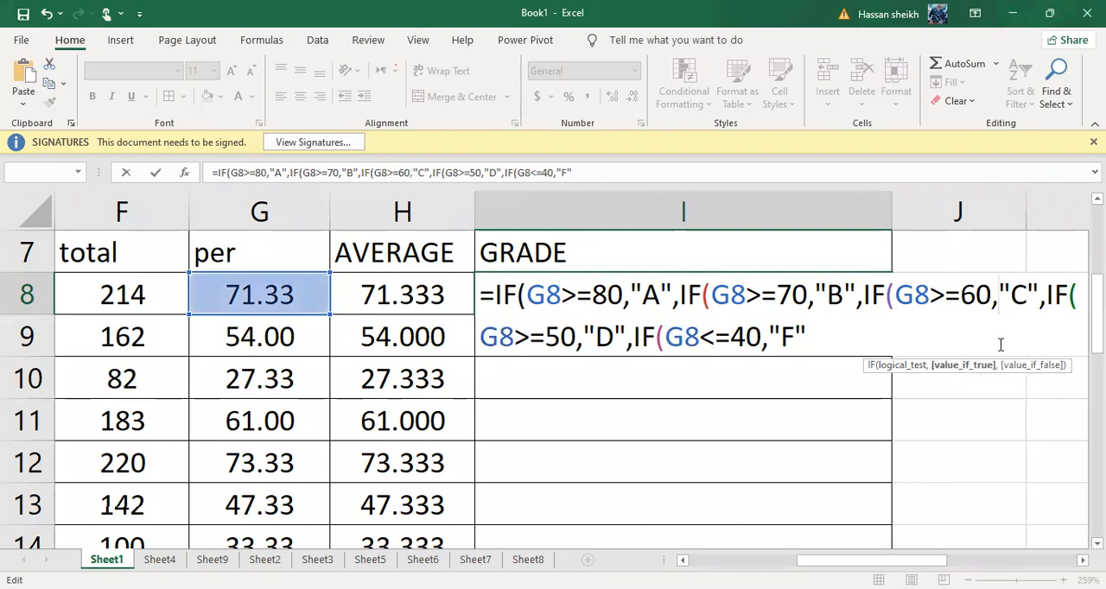
# Close the nested IF formula in I8 with five closing parentheses after "F" and confirm it
pyautogui.click(862, 338)
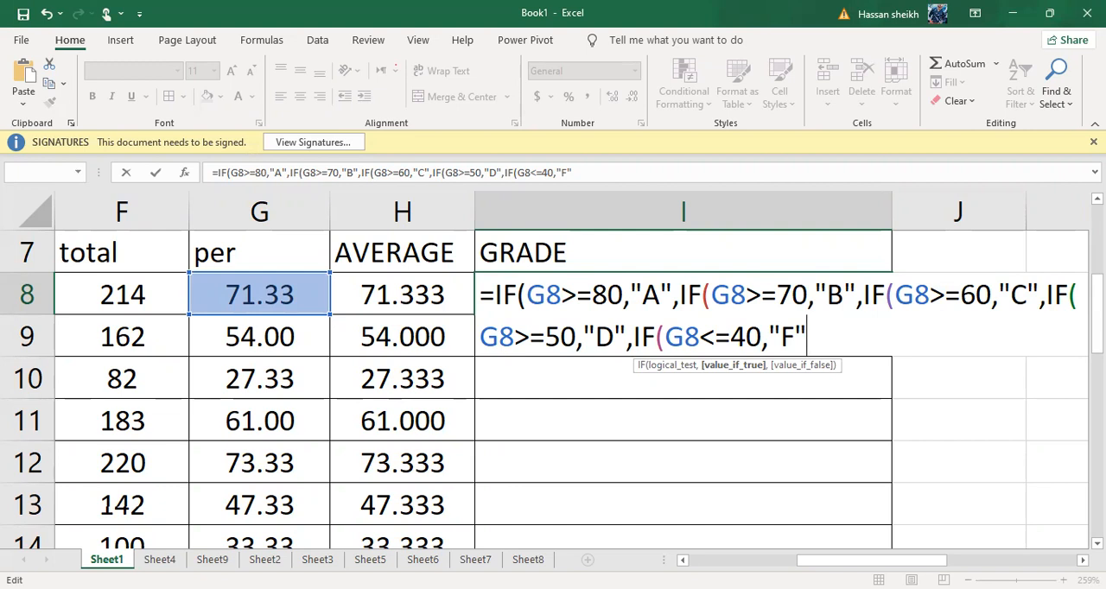
pyautogui.write(')))')
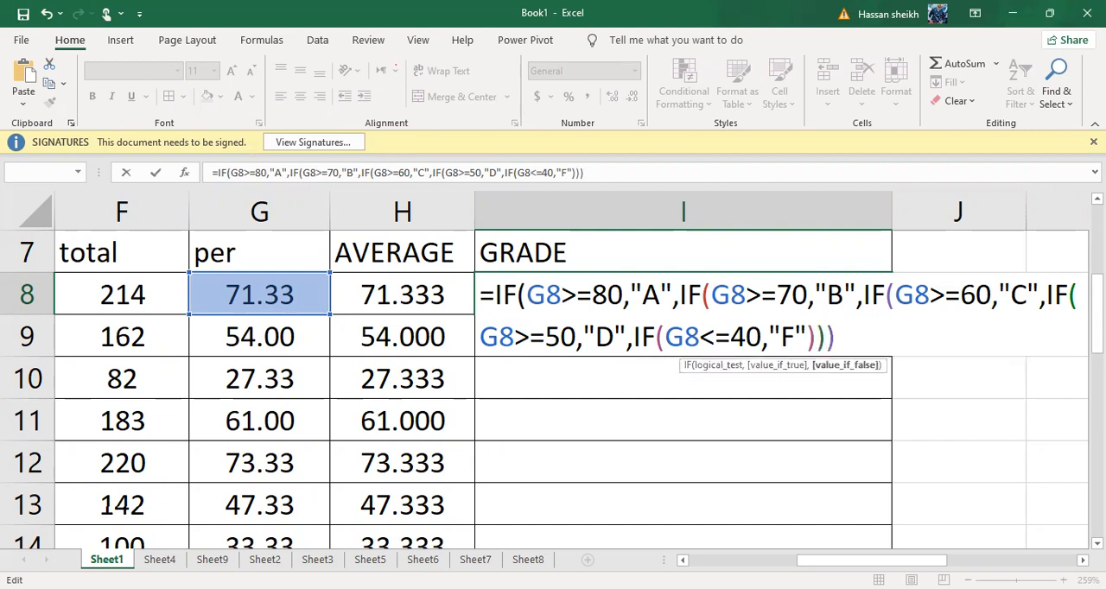
pyautogui.write('))')
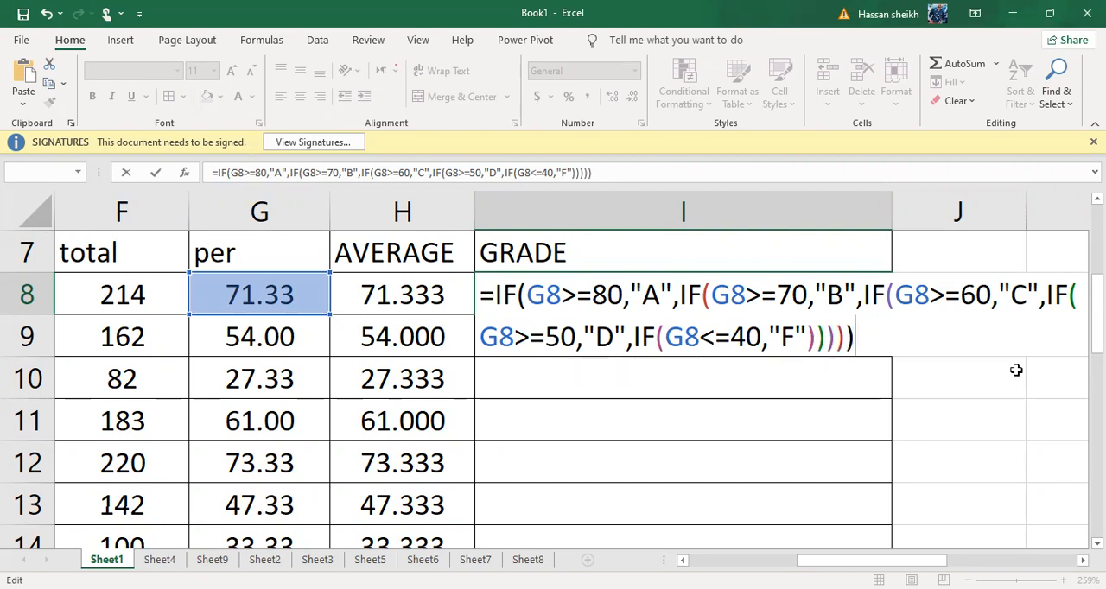
pyautogui.press('Return')
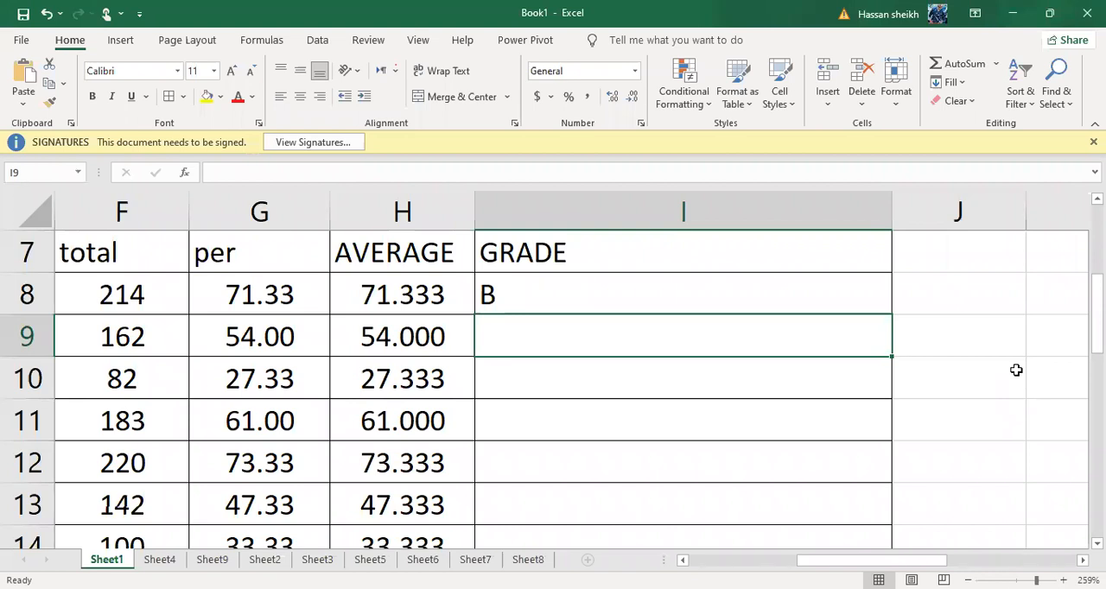
# Fill the grade formula from I8 down to I15 for all students
pyautogui.keyDown('ctrl'); pyautogui.scroll(-3, 1017, 370); pyautogui.keyUp('ctrl')
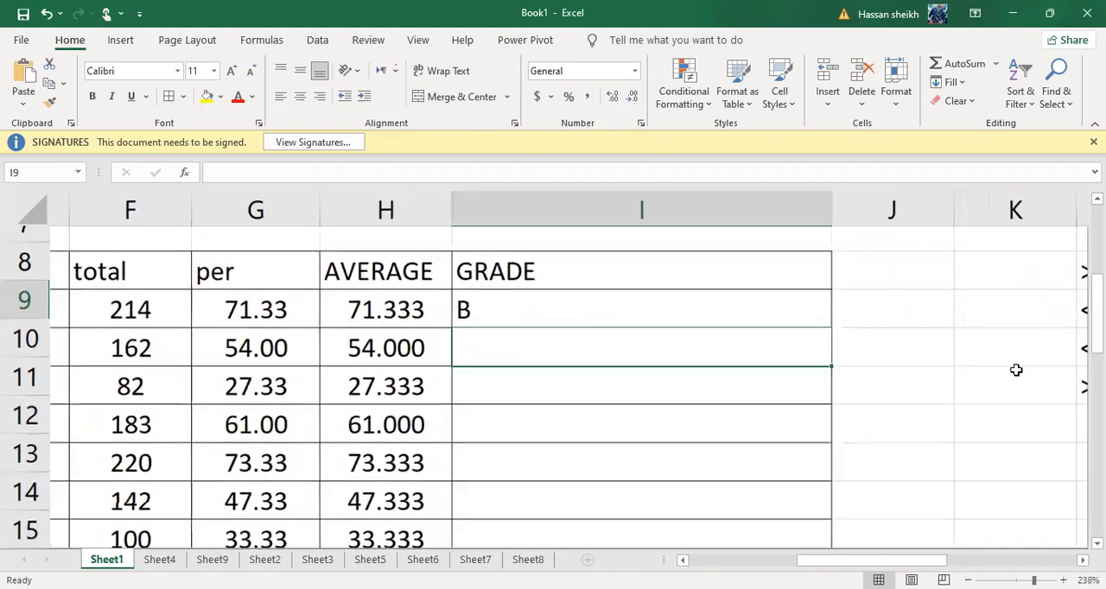
pyautogui.keyDown('ctrl'); pyautogui.scroll(-4, 1016, 370); pyautogui.keyUp('ctrl')
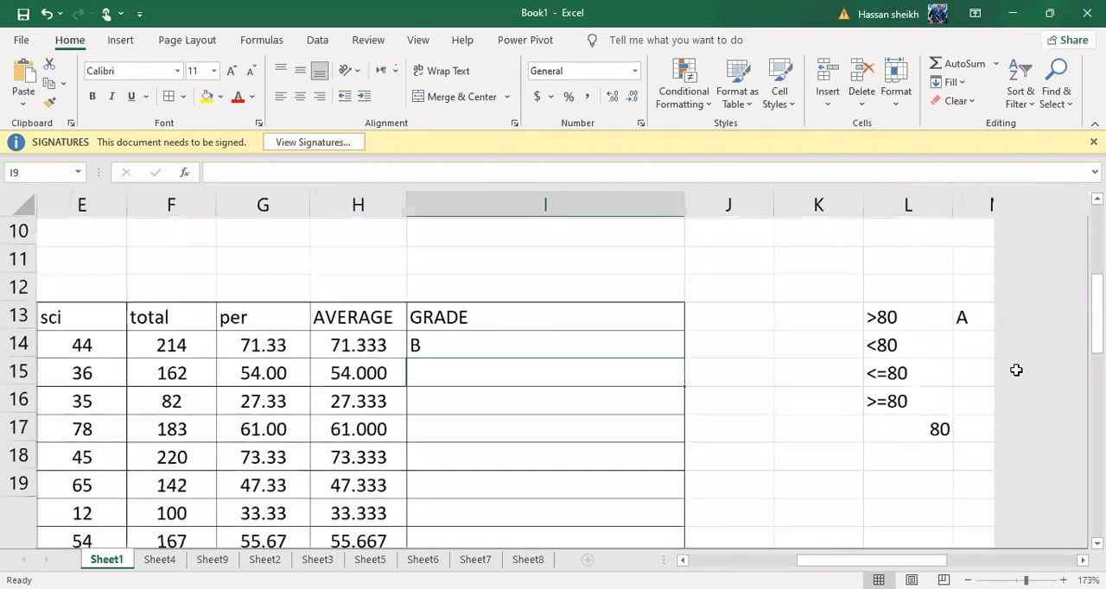
pyautogui.keyDown('ctrl'); pyautogui.scroll(3, 1020, 378); pyautogui.keyUp('ctrl')
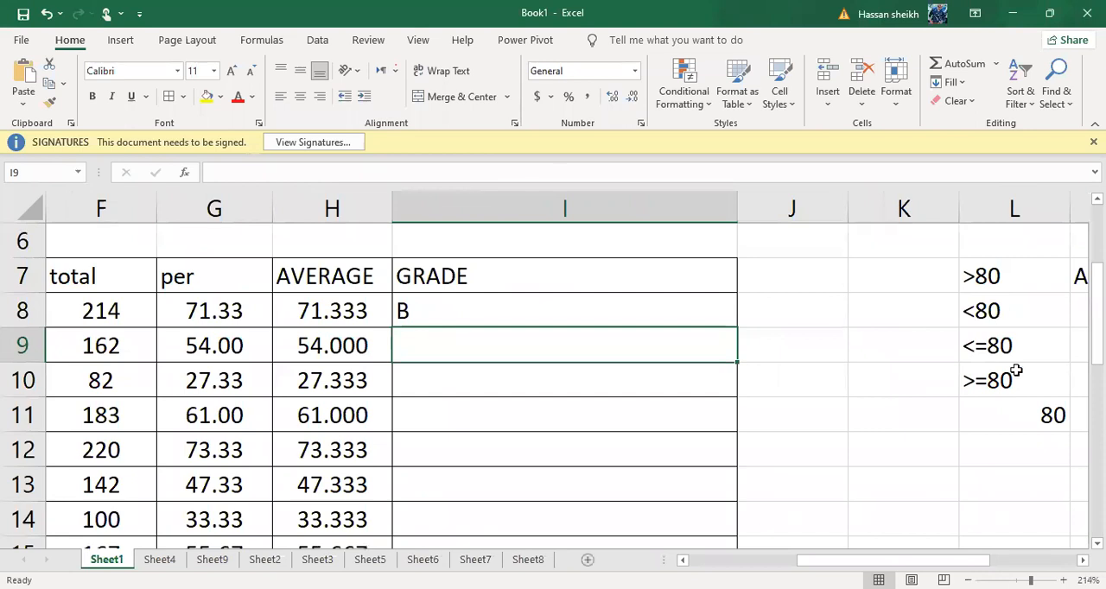
pyautogui.click(452, 320)
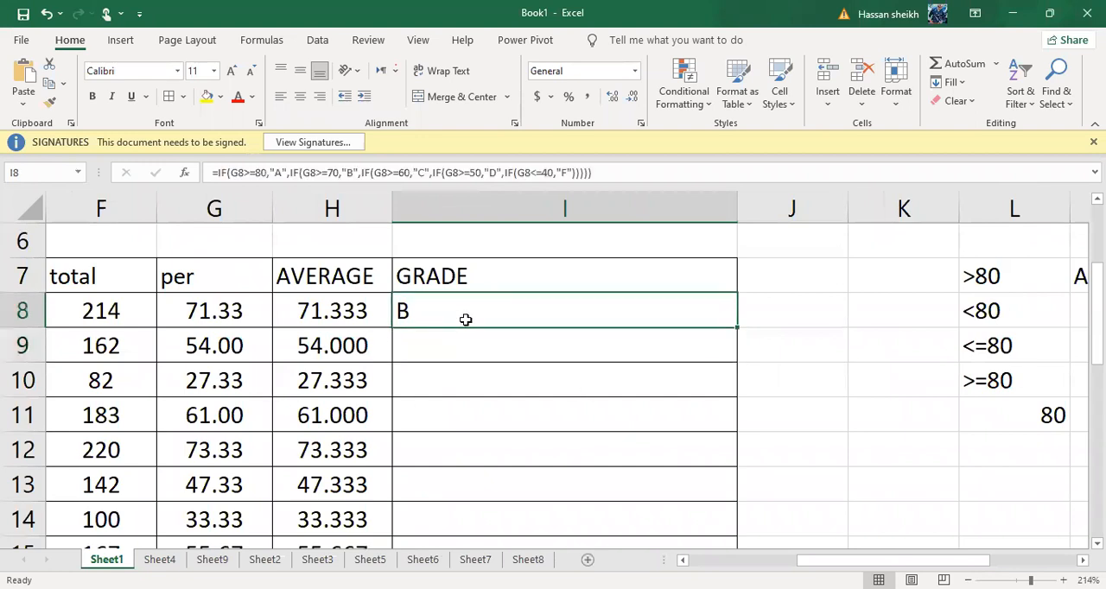
pyautogui.moveTo(738, 329); pyautogui.dragTo(665, 280)
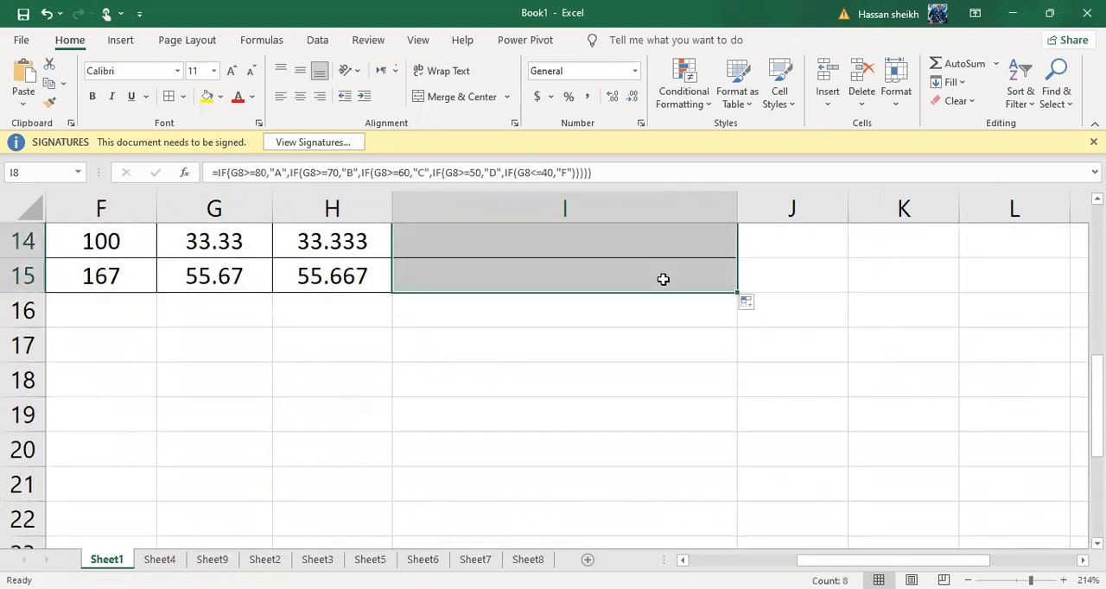
# Compare the grades in I8:I15 with the students' percentages and averages, and inspect the average in H13
pyautogui.scroll(-1, 663, 279)
pyautogui.scroll(-2, 663, 279)
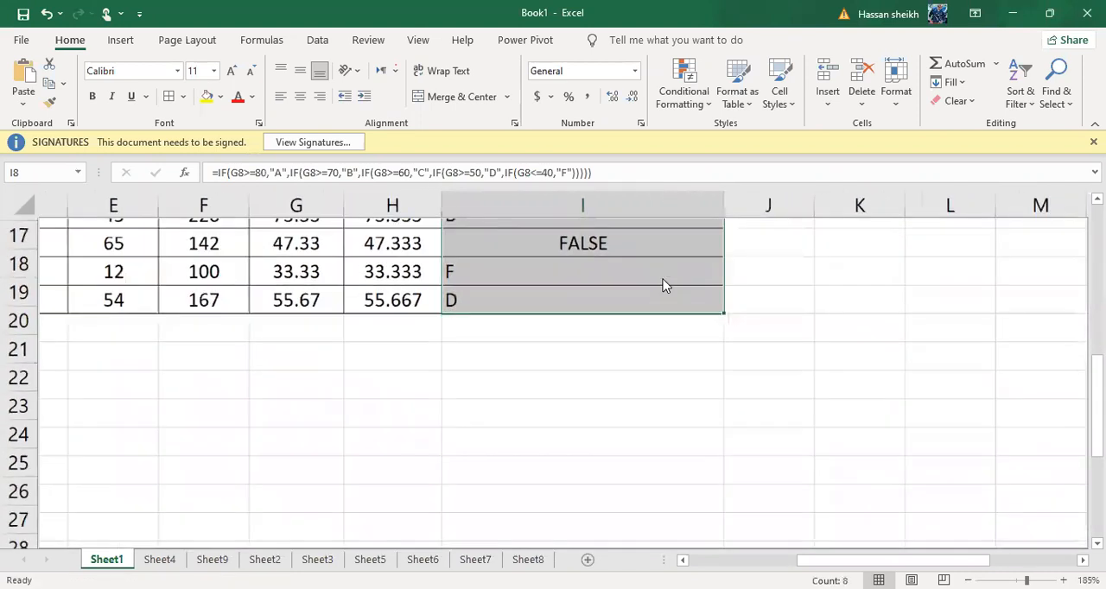
pyautogui.scroll(1, 663, 280)
pyautogui.scroll(1, 663, 285)
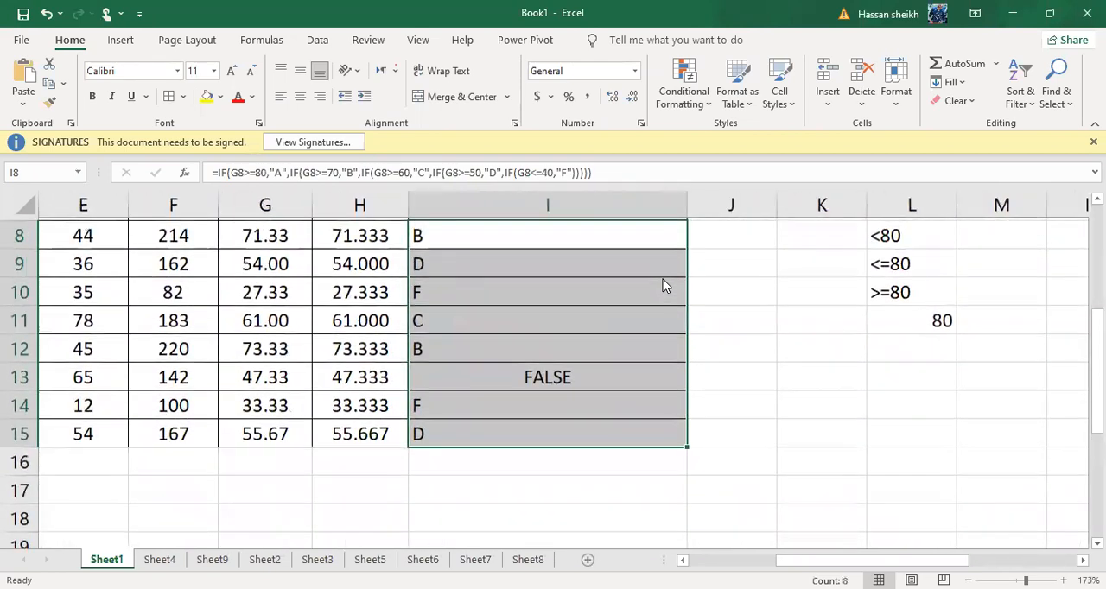
pyautogui.click(878, 424)
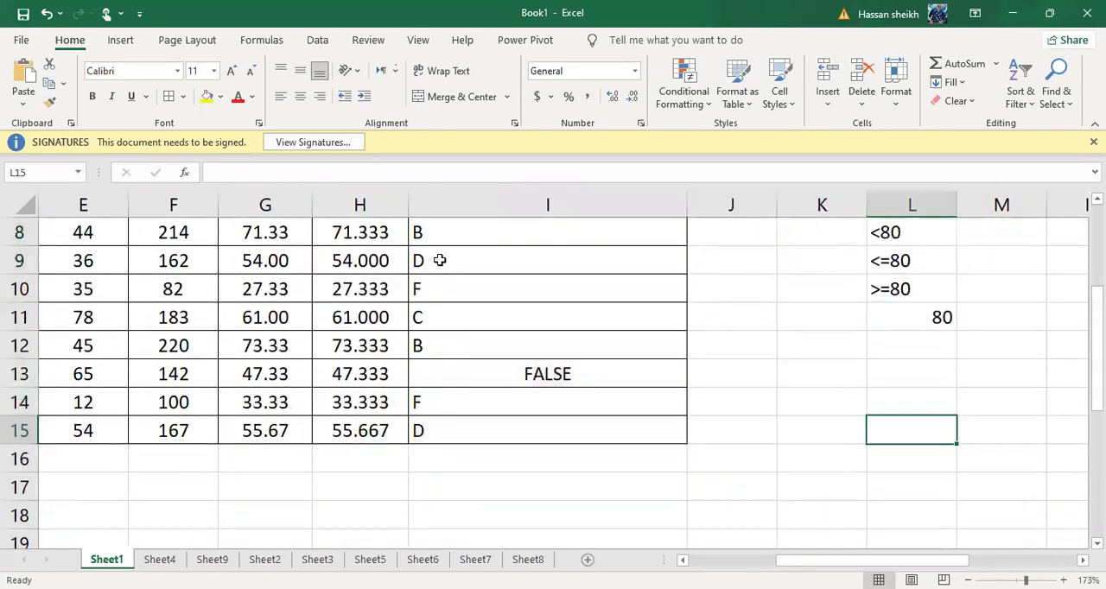
pyautogui.scroll(1, 490, 251)
pyautogui.scroll(1, 490, 252)
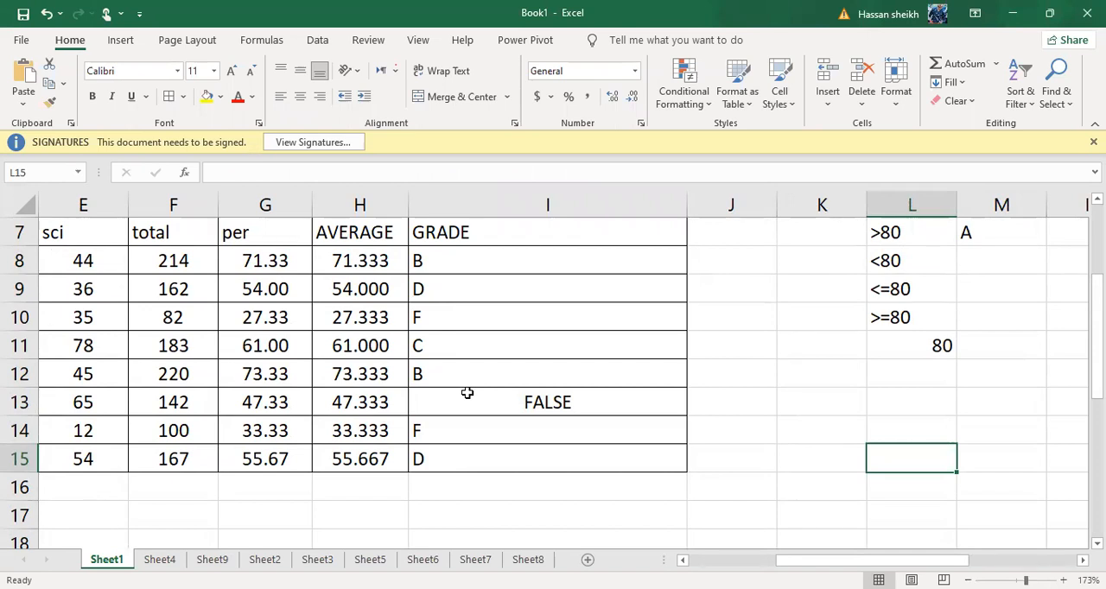
pyautogui.click(346, 396)
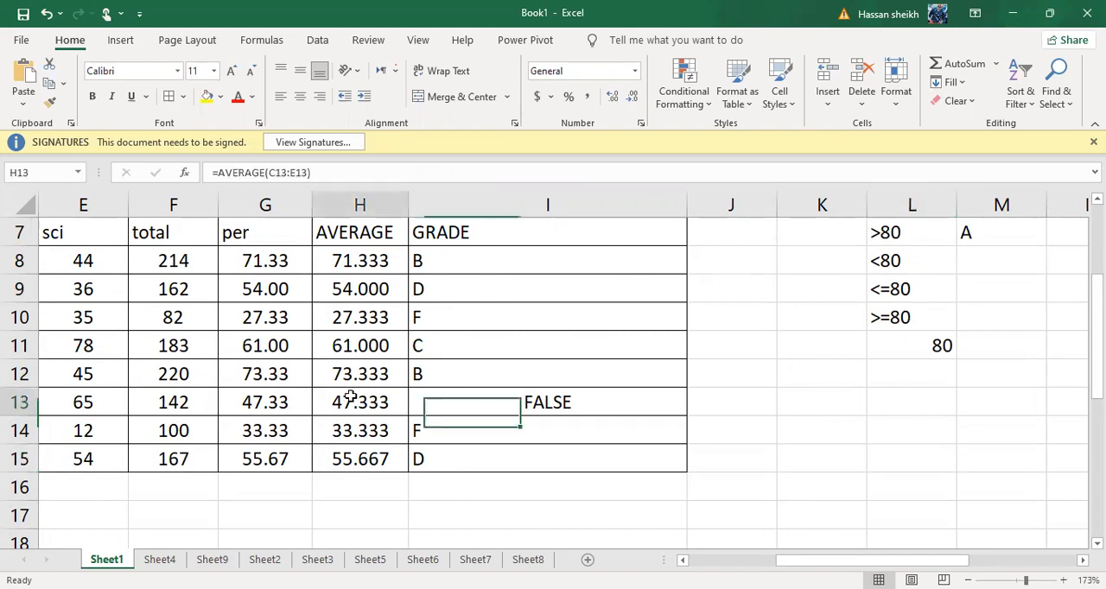
# Set the science mark in E13 to 75
pyautogui.click(175, 396)
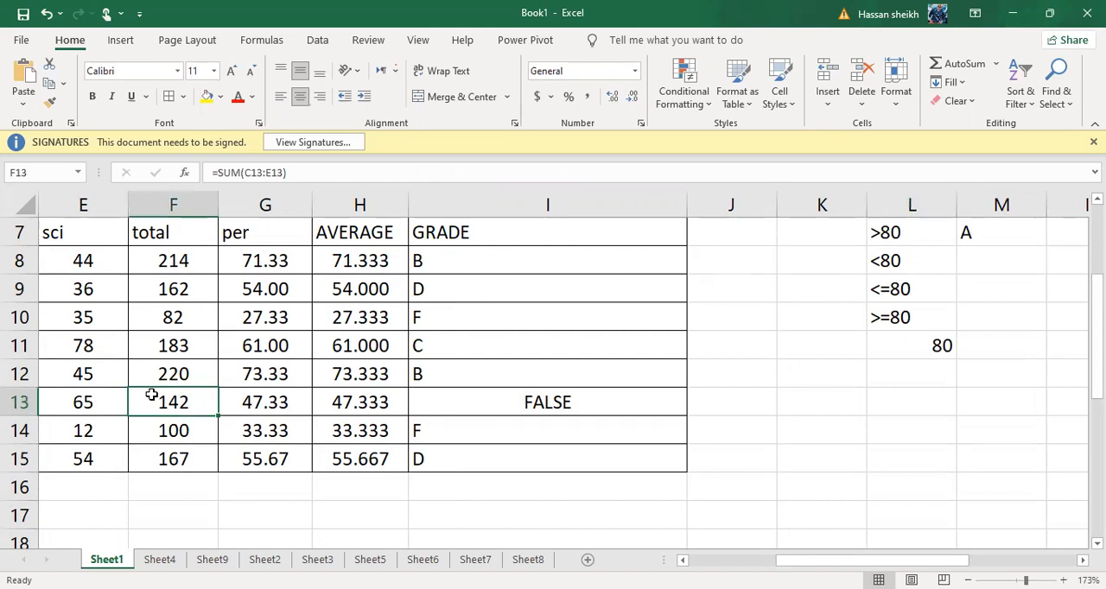
pyautogui.click(108, 401)
pyautogui.write('75')
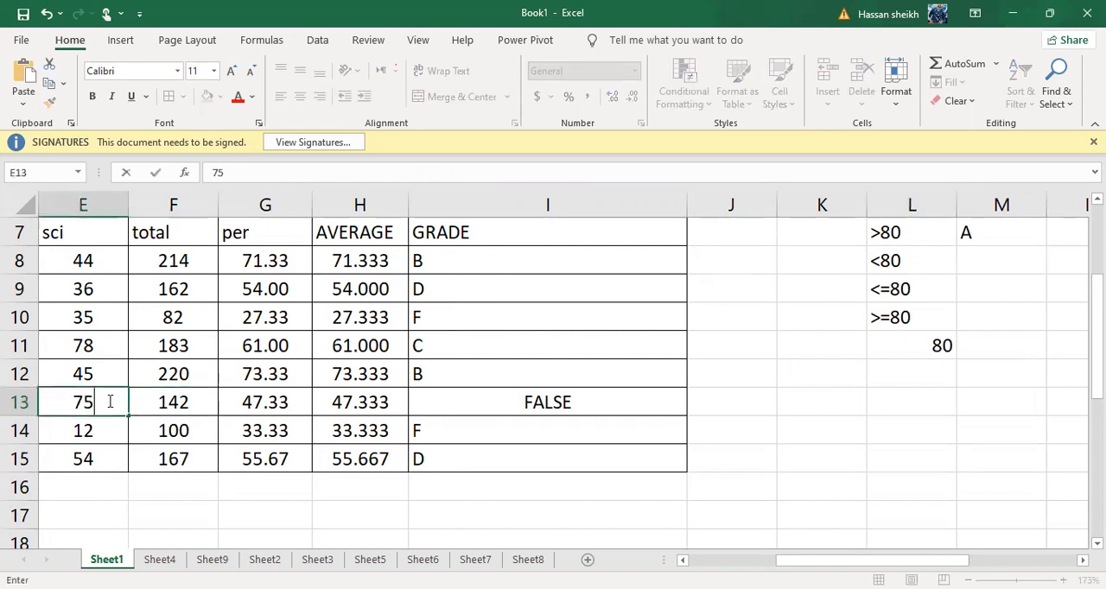
pyautogui.press('Return')
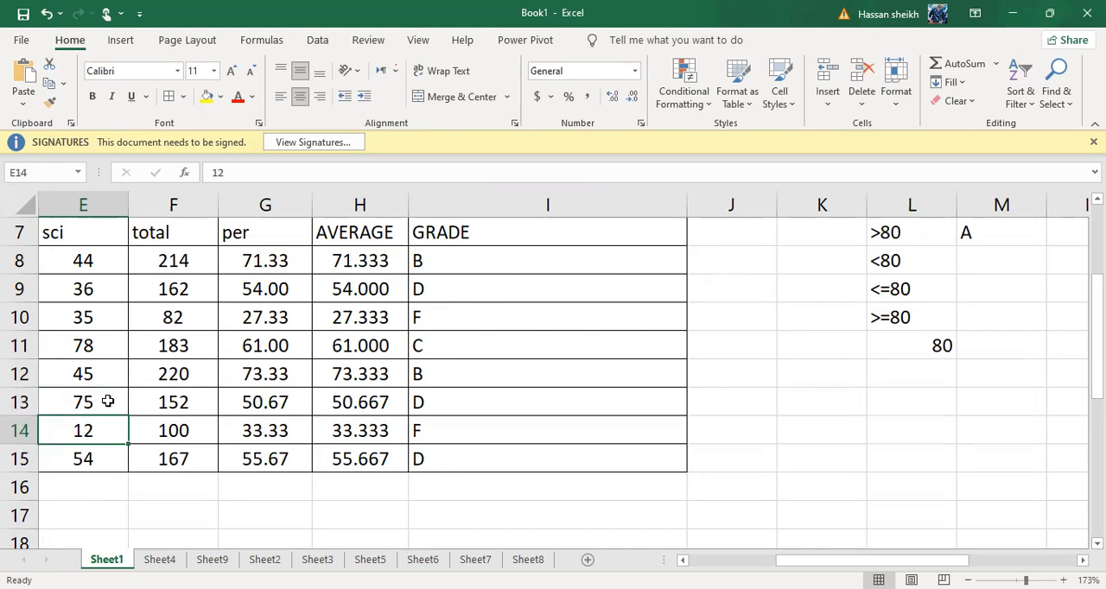
# Examine the whole marks table, from the student names through to the grades and the comparison examples beside it
pyautogui.hscroll(-2, 108, 401)
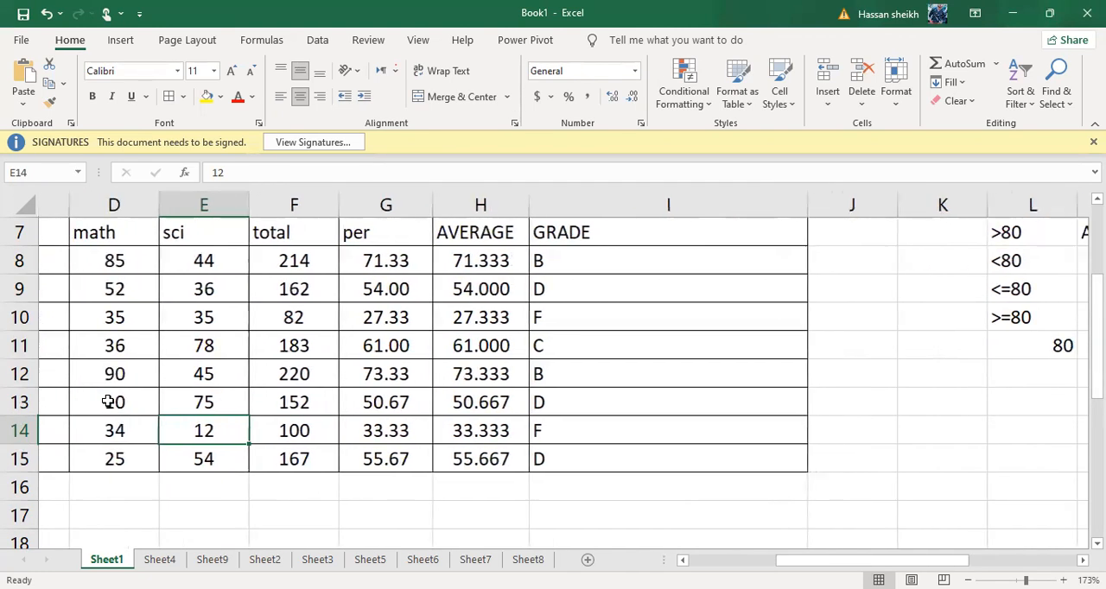
pyautogui.scroll(-1, 108, 402)
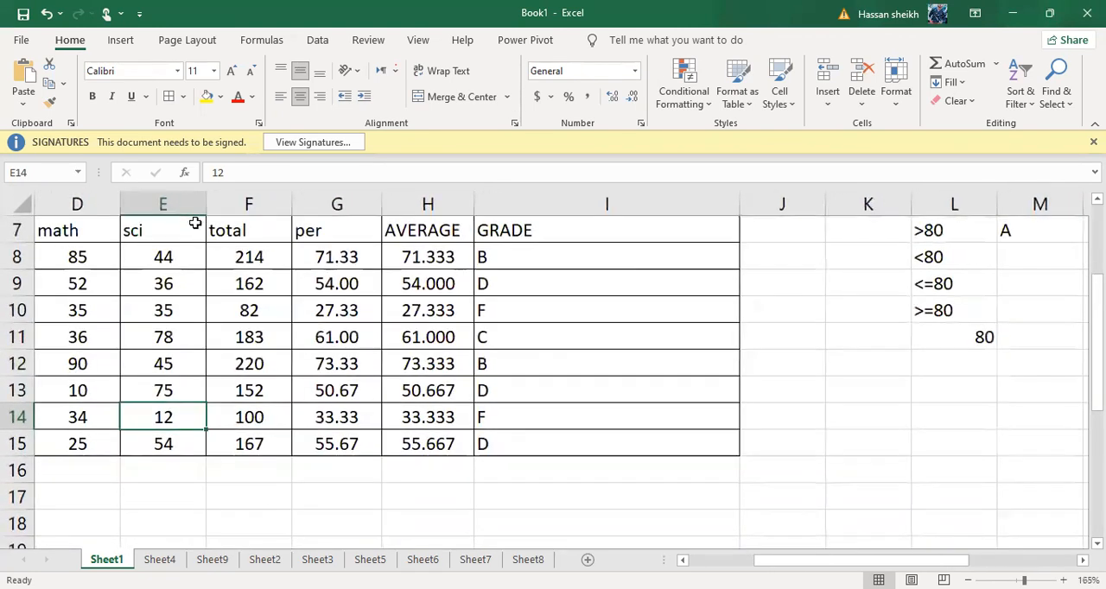
pyautogui.hscroll(-2, 194, 220)
pyautogui.scroll(1, 177, 222)
pyautogui.scroll(-4, 174, 223)
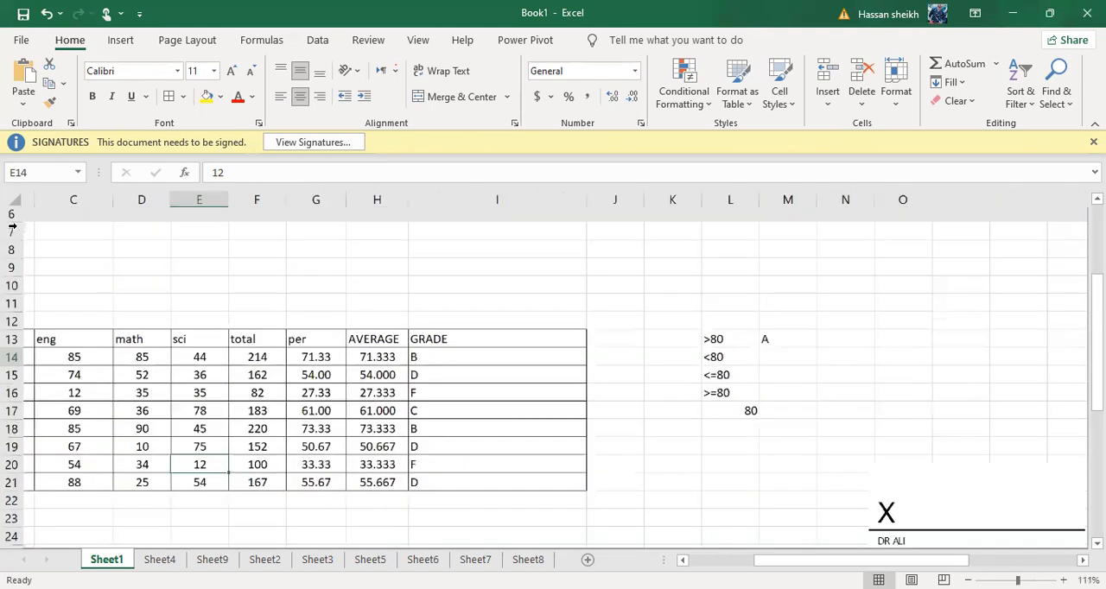
pyautogui.hscroll(3, 5, 232)
pyautogui.hscroll(-3, 3, 233)
pyautogui.scroll(1, 2, 234)
pyautogui.scroll(1, 3, 235)
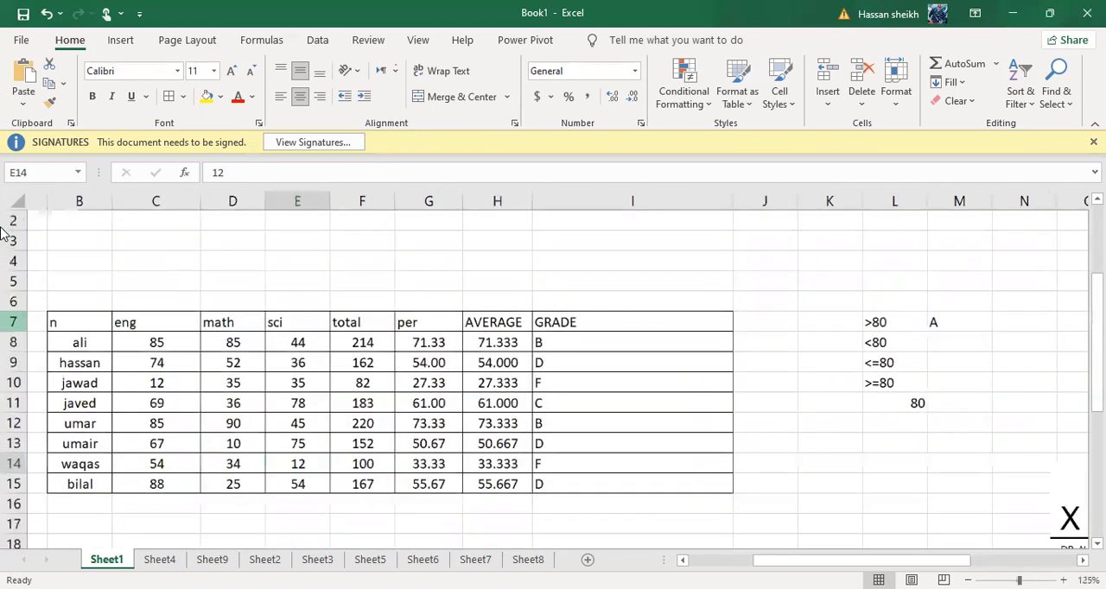
pyautogui.scroll(1, 2, 234)
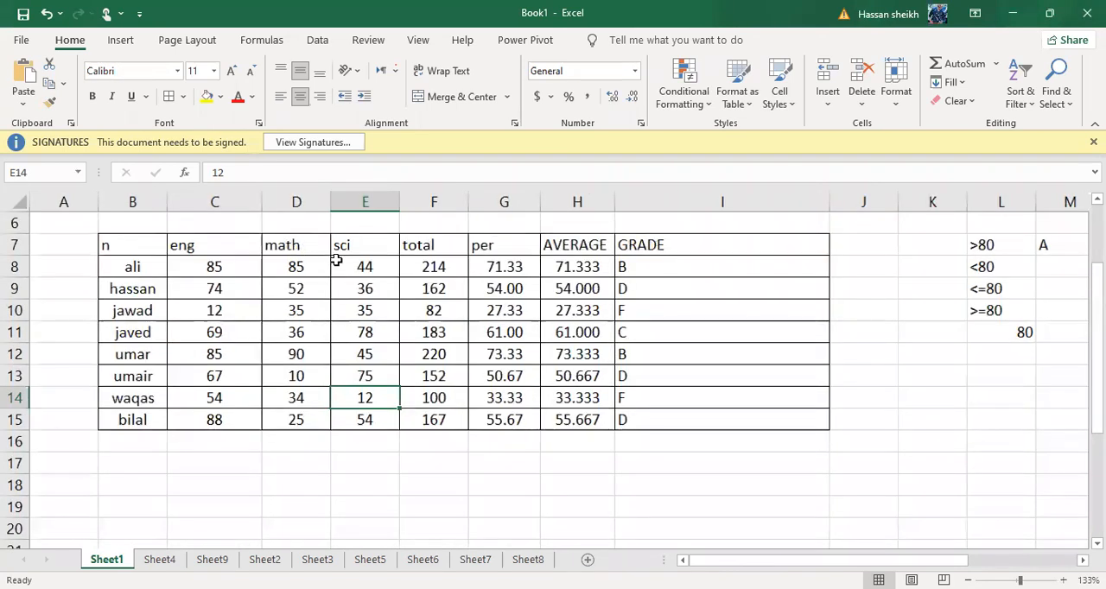
# Set the math marks in D9 and D10 to 55 each
pyautogui.moveTo(355, 264); pyautogui.dragTo(378, 294)
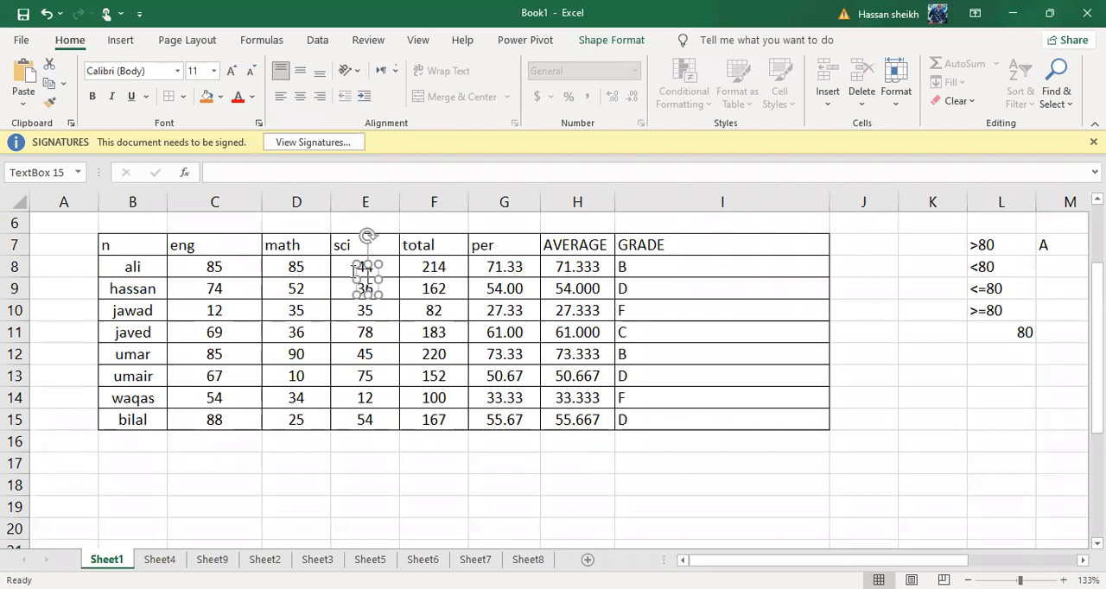
pyautogui.click(504, 273)
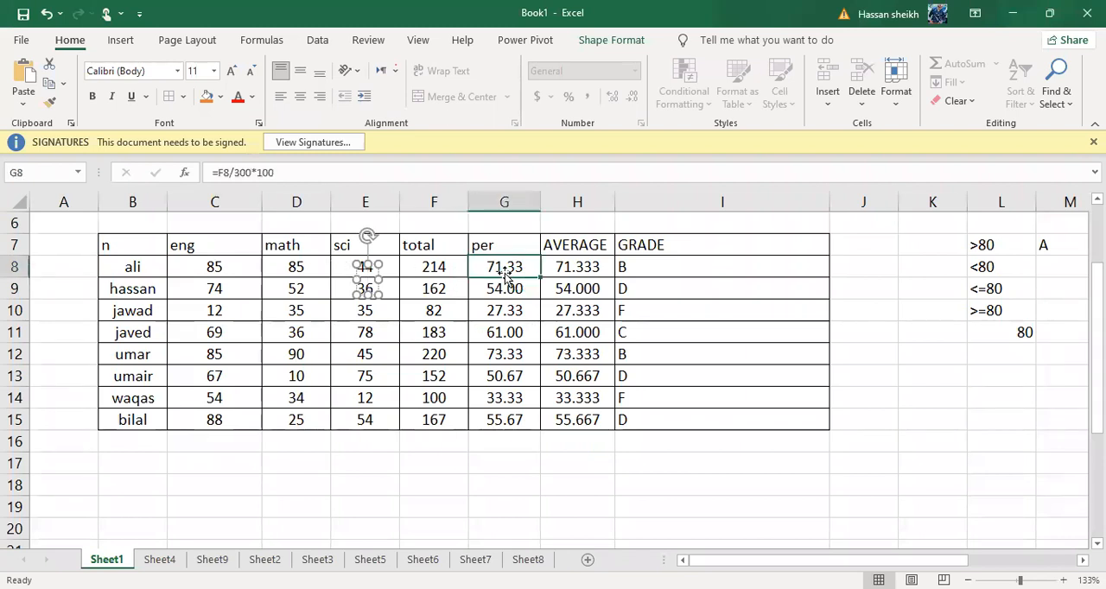
pyautogui.click(297, 282)
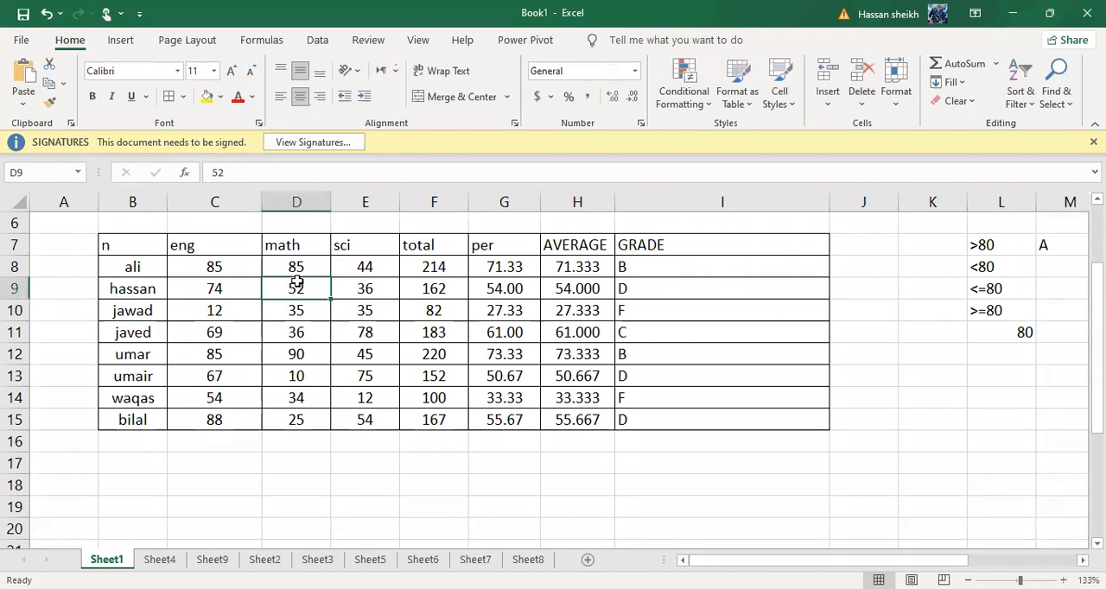
pyautogui.press('Up')
pyautogui.press('Down')
pyautogui.press('BackSpace')
pyautogui.write('55')
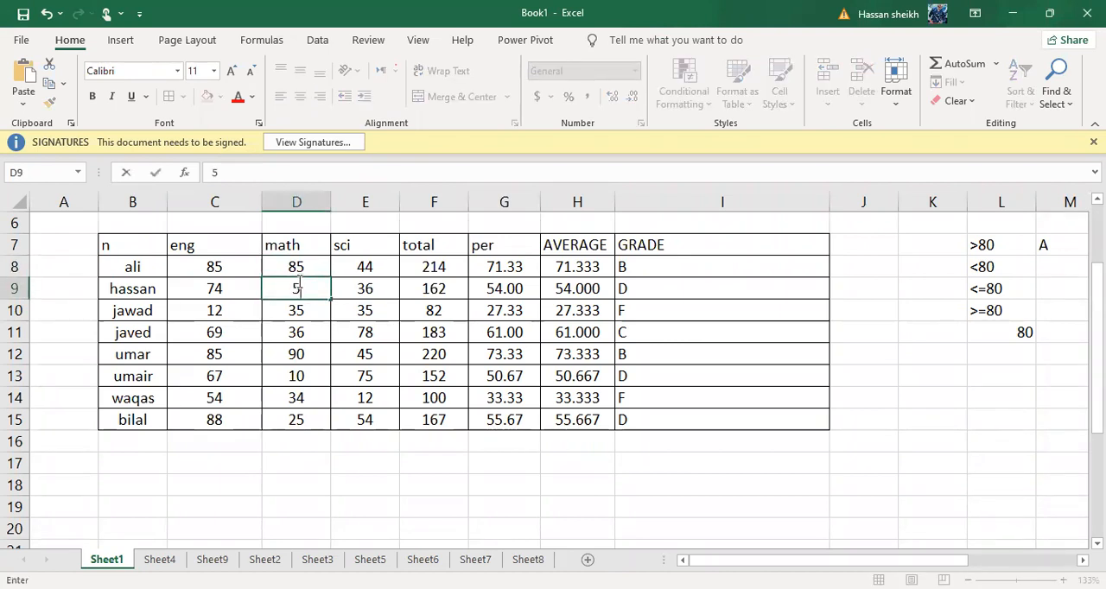
pyautogui.press('Return')
pyautogui.write('55')
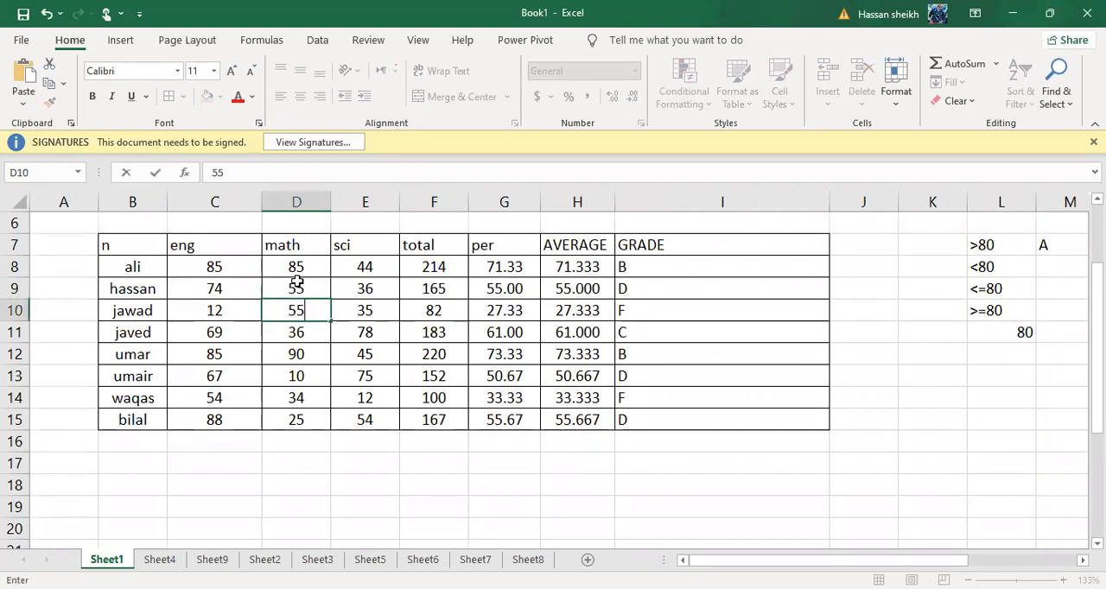
pyautogui.press('Return')
# Set the English marks to 14 in C10 and 57 in C11
pyautogui.press('Up')
pyautogui.press('Left')
pyautogui.press('Down')
pyautogui.press('Up')
pyautogui.write('14')
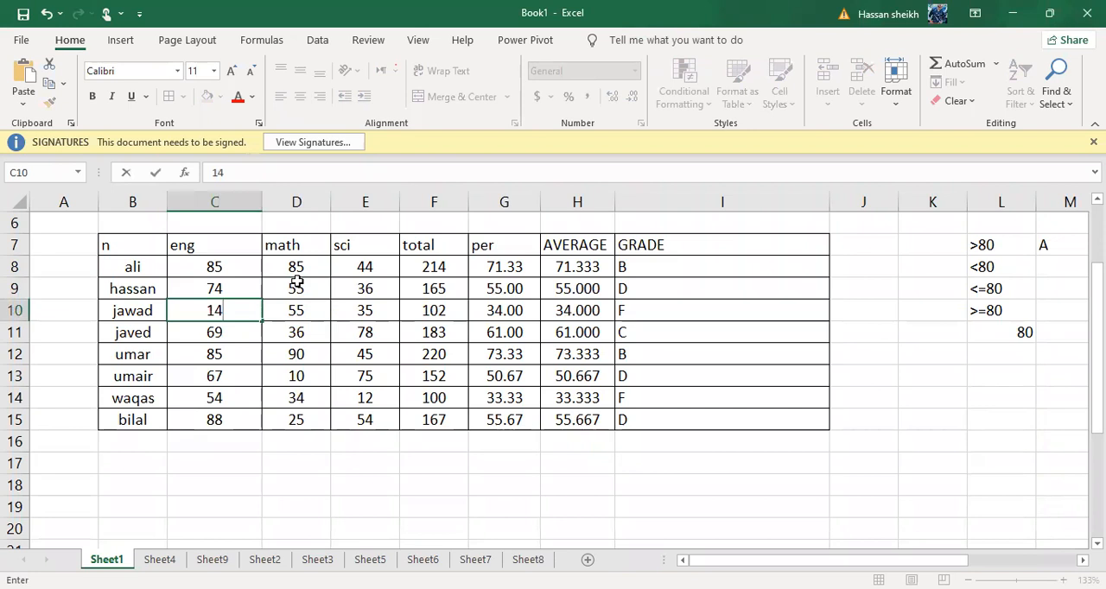
pyautogui.hotkey('ctrl', 'Return')
pyautogui.press('Down')
pyautogui.write('57')
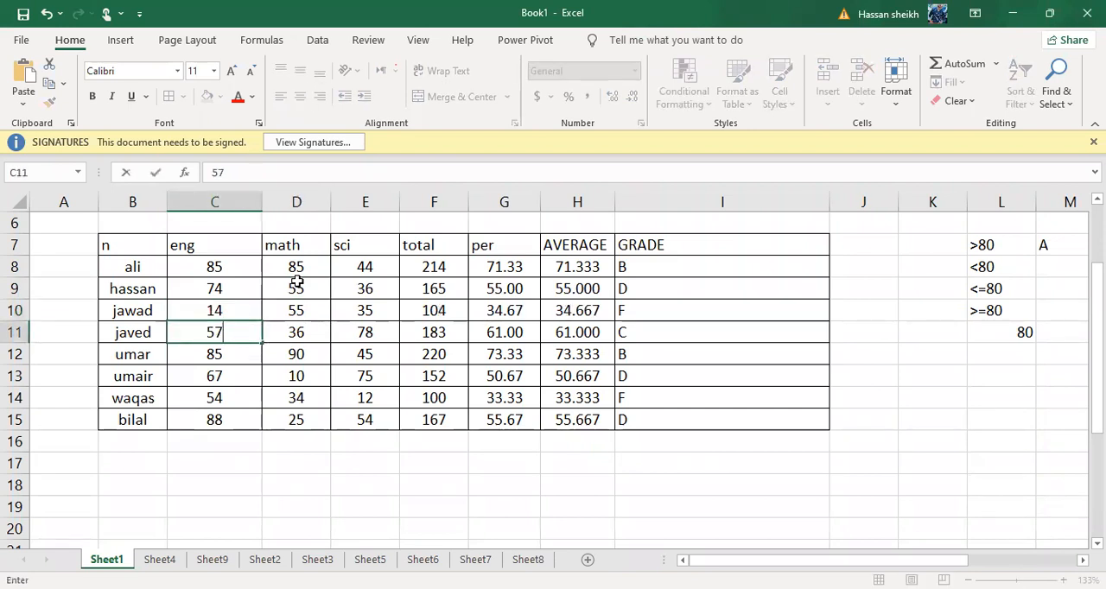
pyautogui.press('Up')
# Raise the first student's English mark in C8 to 95 and science mark in E8 to 85
pyautogui.press('Up')
pyautogui.press('Up')
pyautogui.write('95')
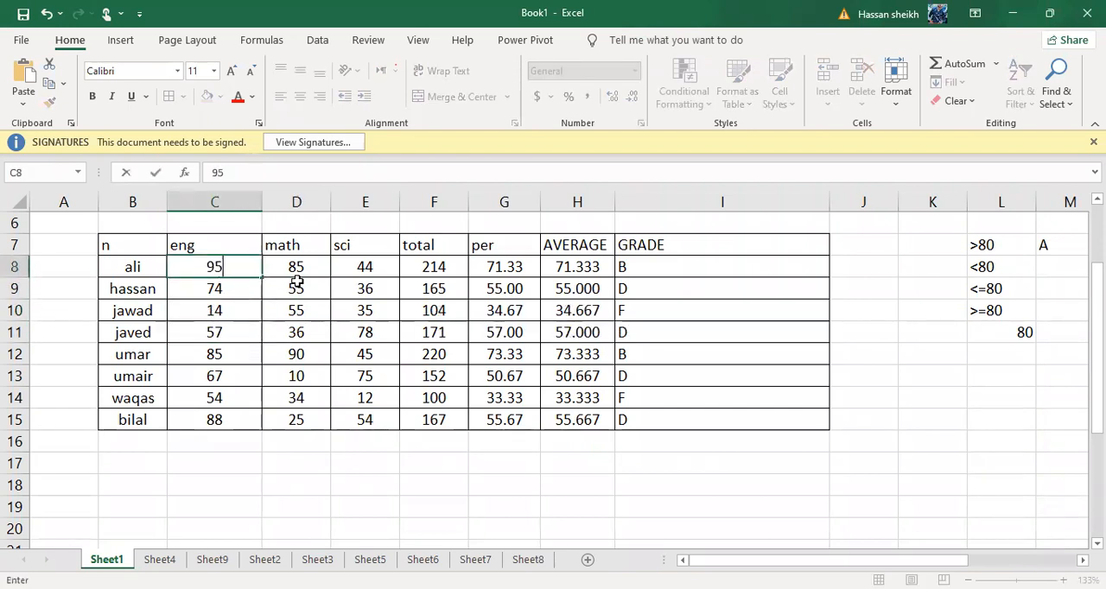
pyautogui.press('Return')
pyautogui.press('Up')
pyautogui.press('Right')
pyautogui.press('Right')
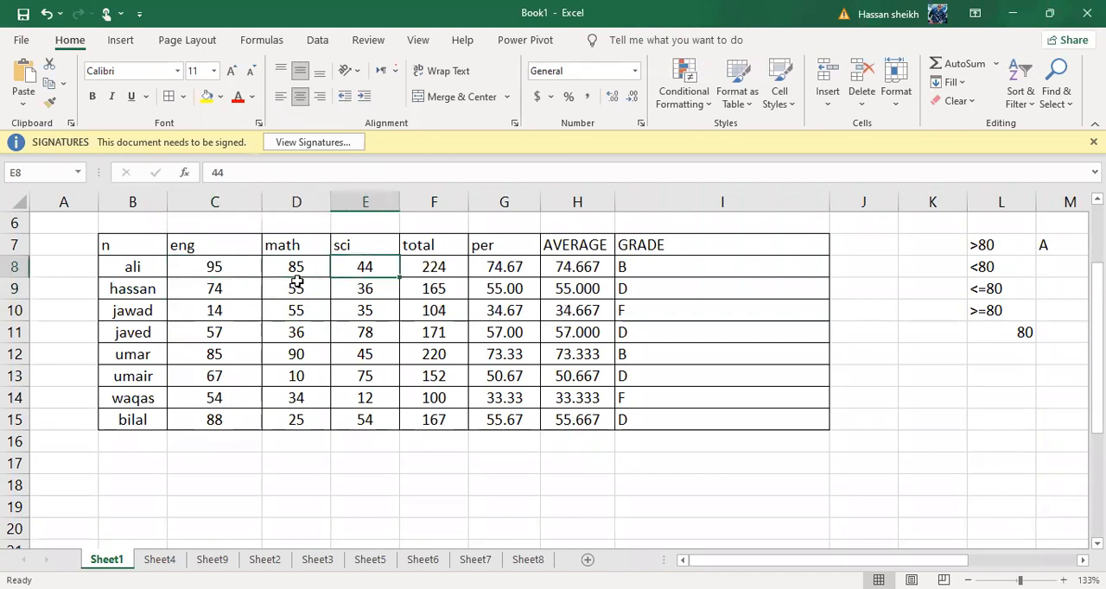
pyautogui.write('85')
pyautogui.press('Return')
# Set the science mark in E11 to 55
pyautogui.press('Down')
pyautogui.press('Down')
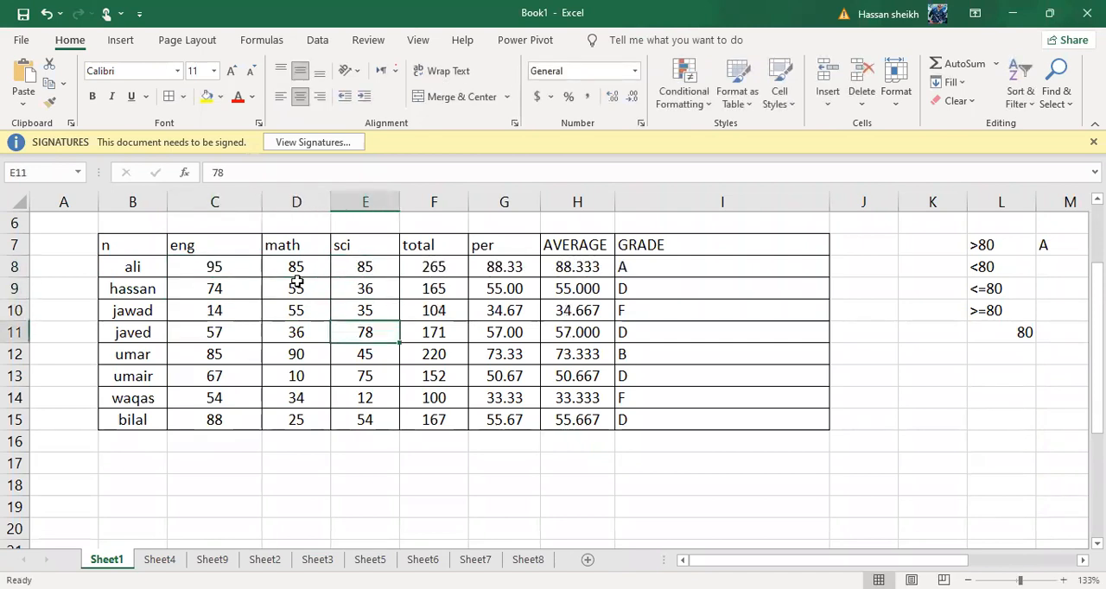
pyautogui.write('55')
pyautogui.press('Return')
# Set the row 13 marks to 55 for math in D13 and 74 for English in C13
pyautogui.press('Left')
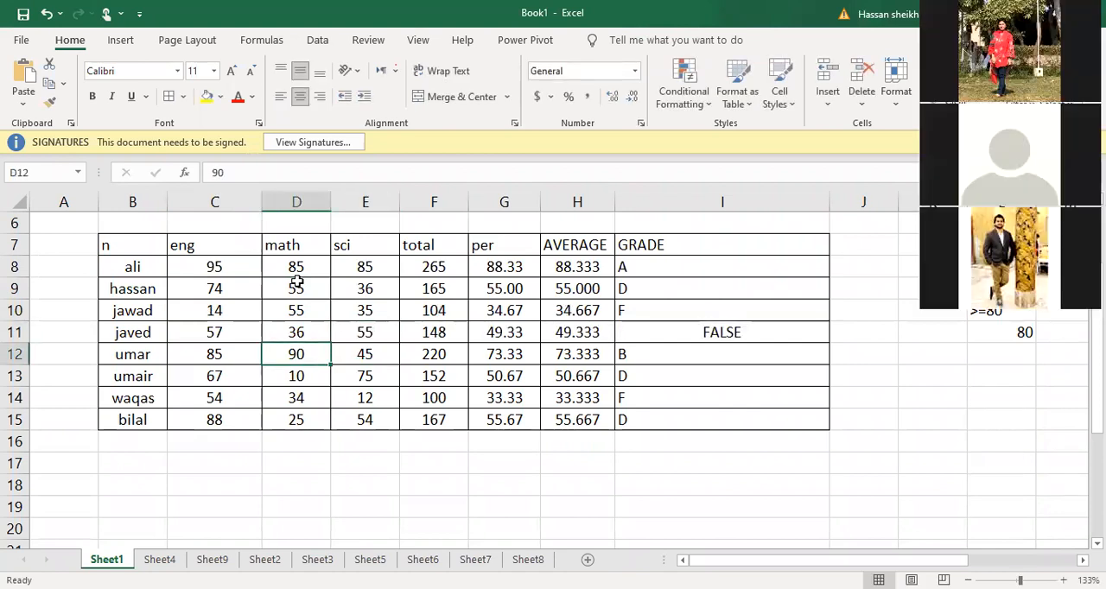
pyautogui.press('Down')
pyautogui.press('Left')
pyautogui.press('Right')
pyautogui.write('55')
pyautogui.press('Return')
pyautogui.press('Left')
pyautogui.press('Up')
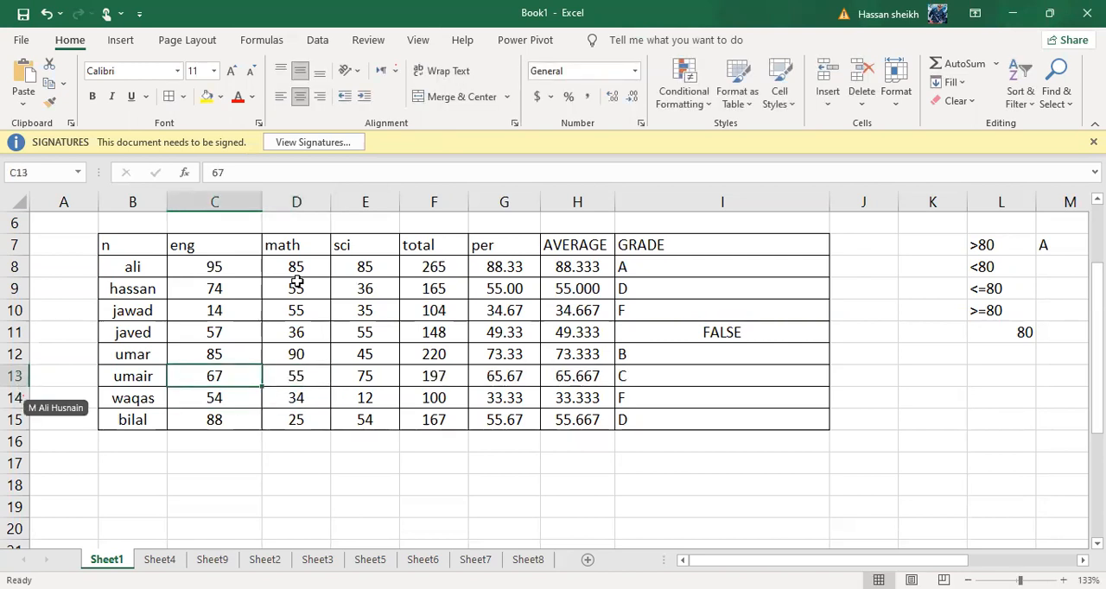
pyautogui.write('74')
pyautogui.press('Return')
# Try 656 as the science mark in E11 and restore it to 55
pyautogui.press('Up')
pyautogui.press('Up')
pyautogui.press('Right')
pyautogui.press('Right')
pyautogui.press('Up')
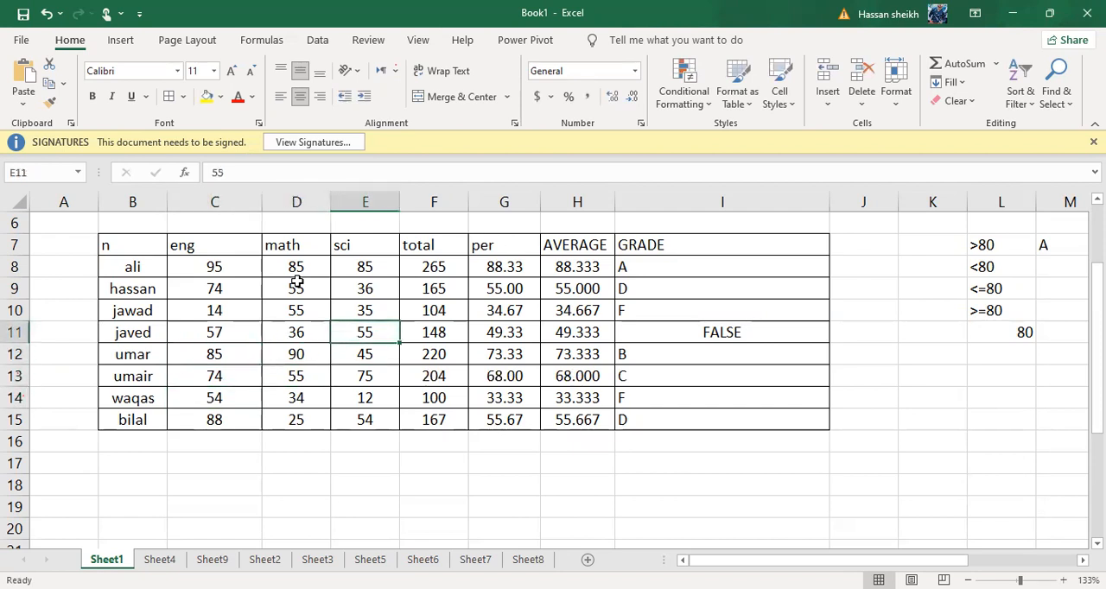
pyautogui.write('656')
pyautogui.press('Return')
pyautogui.press('Up')
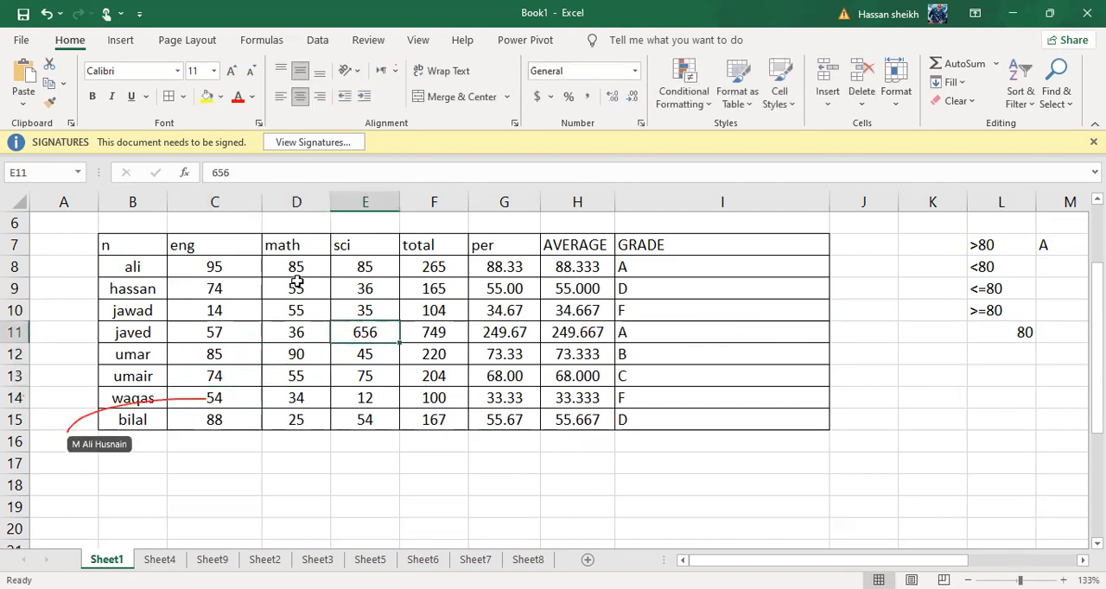
pyautogui.write('55')
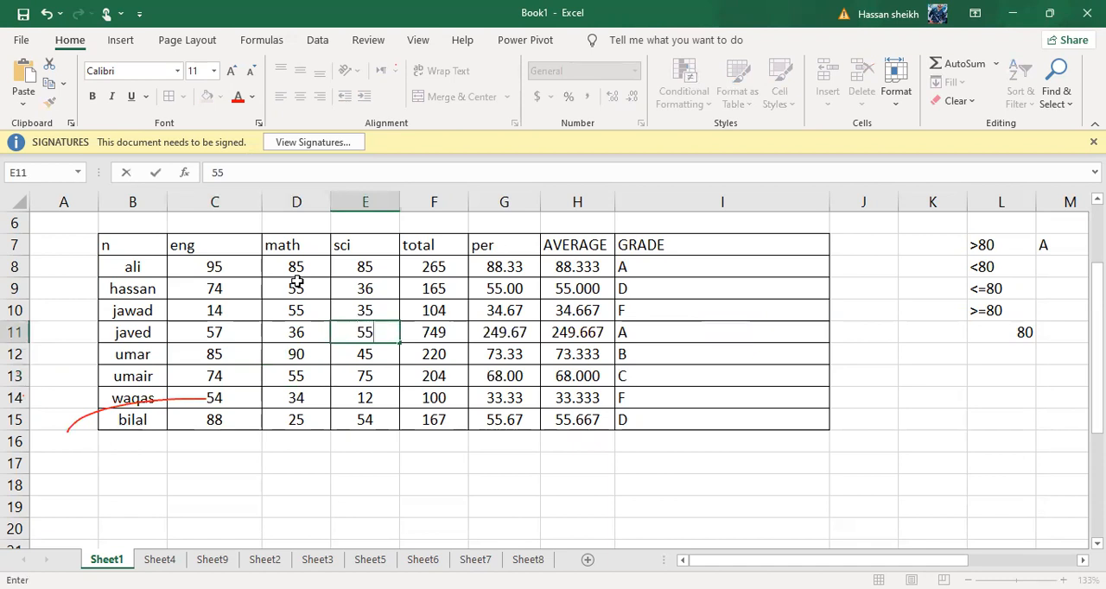
pyautogui.press('Return')
# Set the math mark in D11 to 45
pyautogui.press('Up')
pyautogui.press('Left')
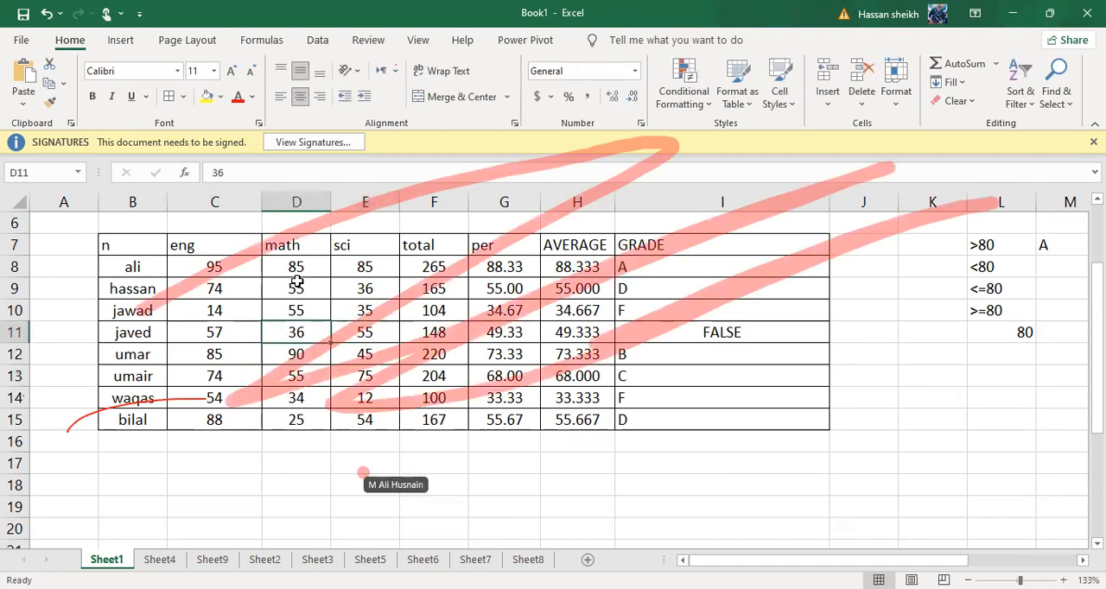
pyautogui.write('45')
pyautogui.press('Return')
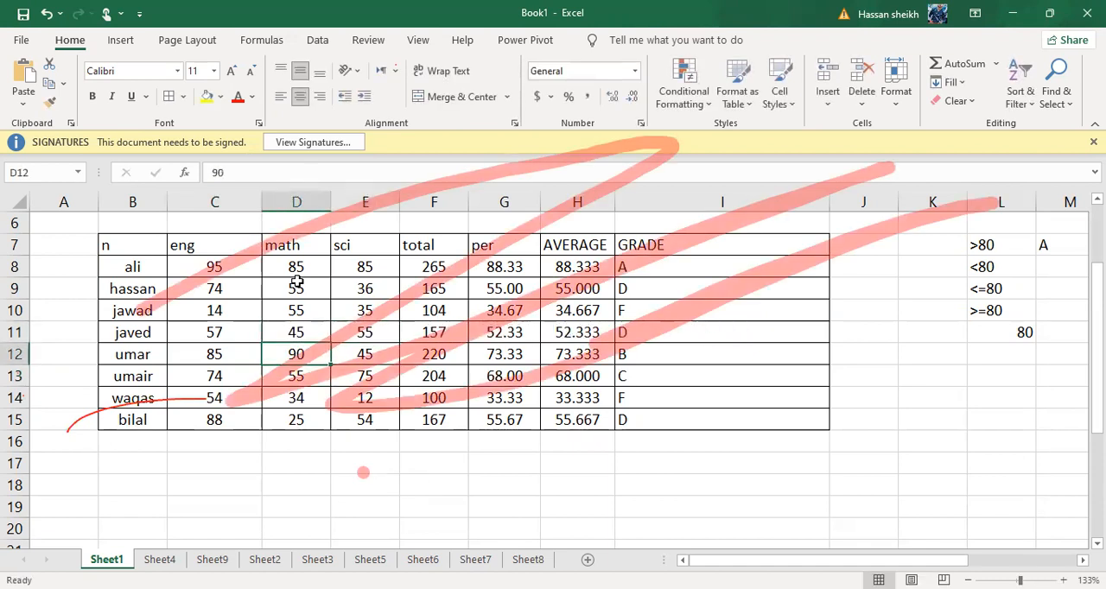
# Set the last student's English mark in C15 to 0
pyautogui.press('Up')
pyautogui.press('Left')
pyautogui.press('Up')
pyautogui.press('Down')
pyautogui.press('Down')
pyautogui.press('Down')
pyautogui.press('Down')
pyautogui.press('Down')
pyautogui.write('0')
pyautogui.press('Up')
# Check the recalculated averages and grades of the students, moving up through the AVERAGE column
pyautogui.press('Right')
pyautogui.press('Right')
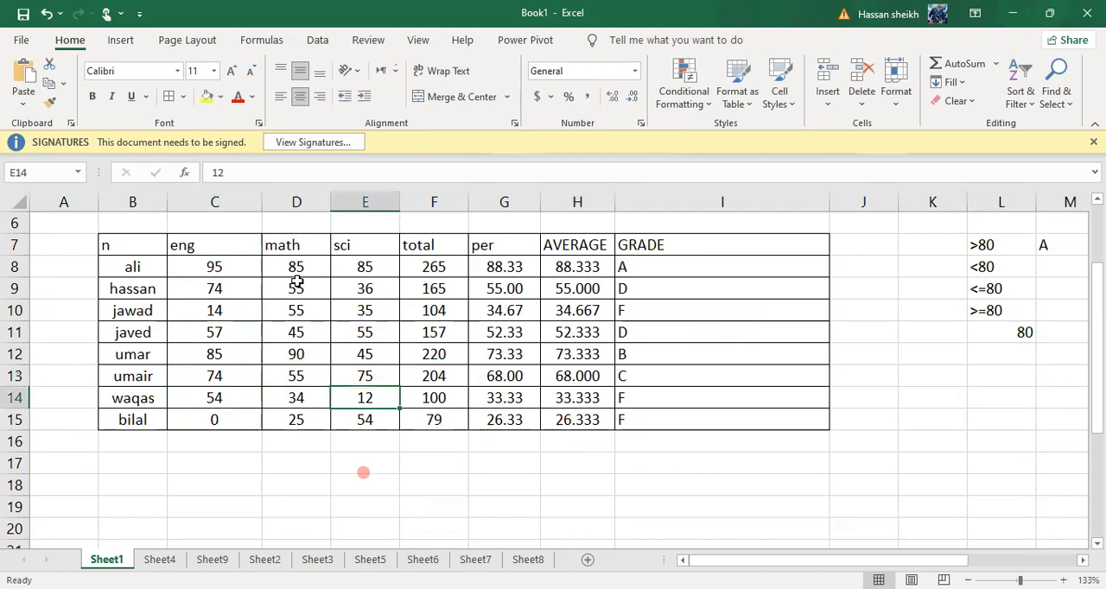
pyautogui.press('Up')
pyautogui.press('Right')
pyautogui.press('Right')
pyautogui.press('Right')
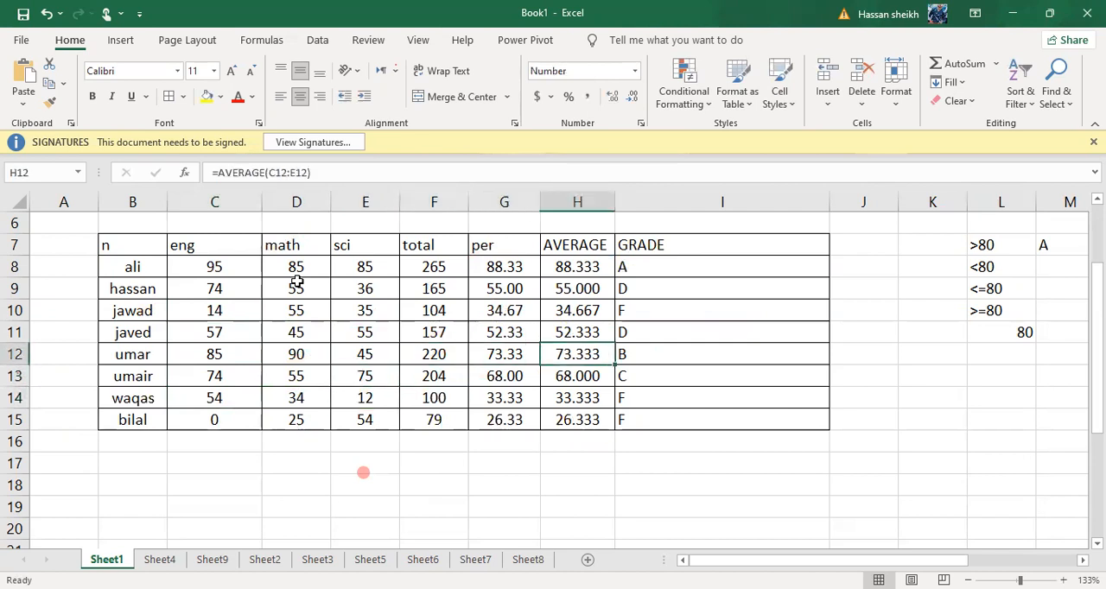
pyautogui.press('Up')
pyautogui.press('Up')
pyautogui.press('Up')
pyautogui.press('Up')
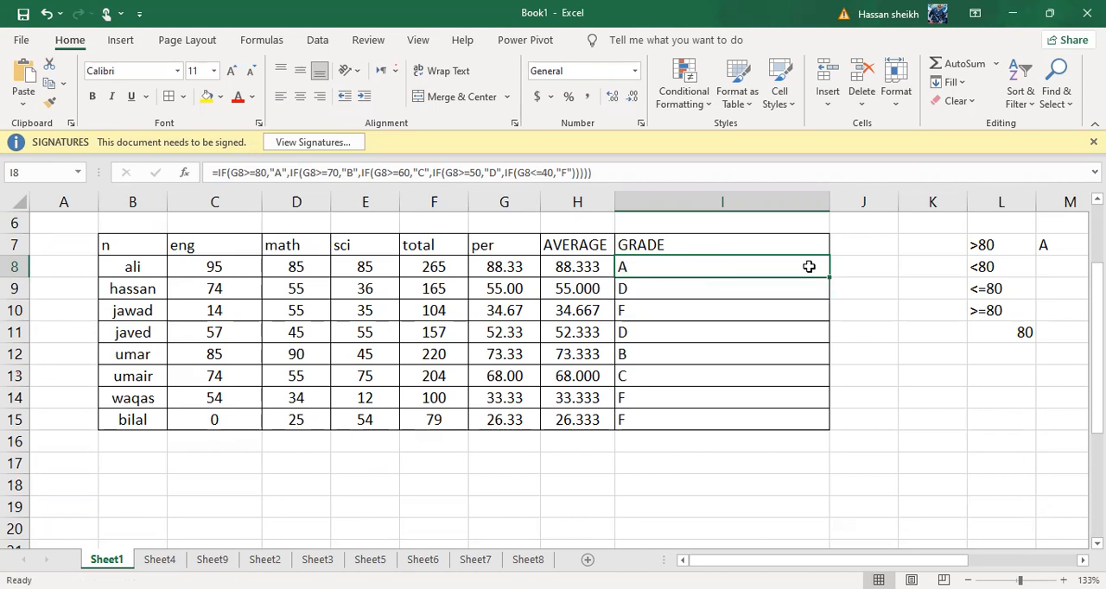
# Examine the total, average, percentage and nested IF grade formulas for the first student in row 8
pyautogui.click(900, 319)
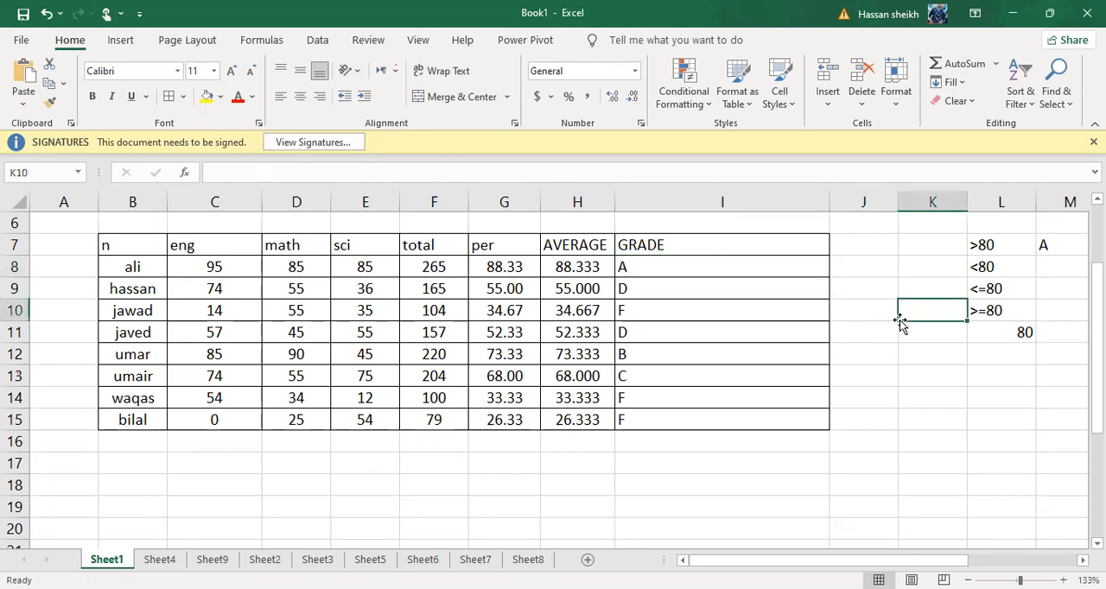
pyautogui.click(740, 272)
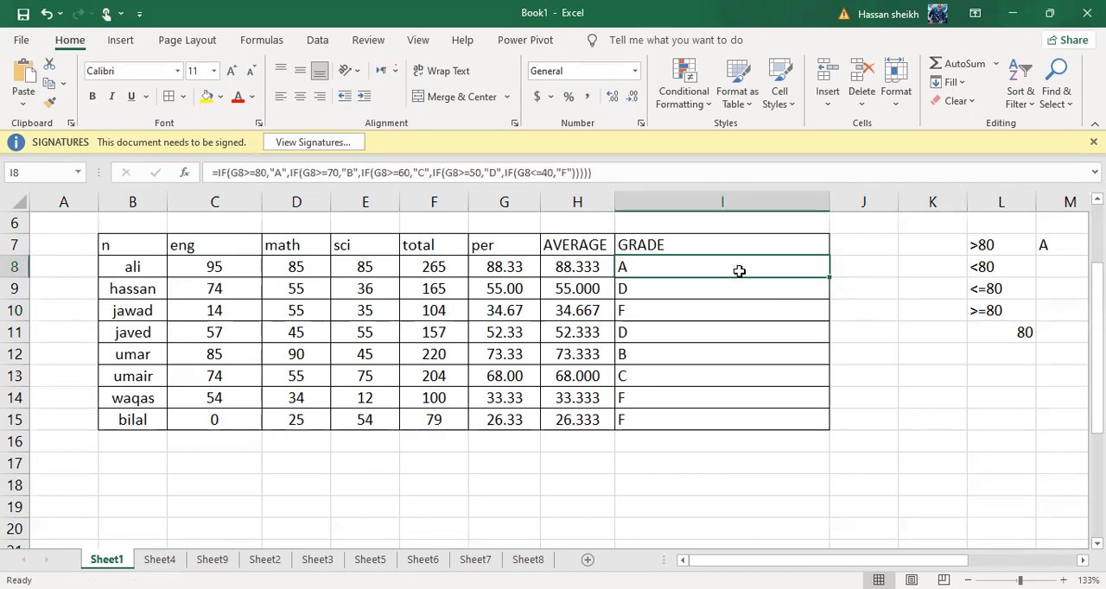
pyautogui.click(482, 282)
pyautogui.click(439, 271)
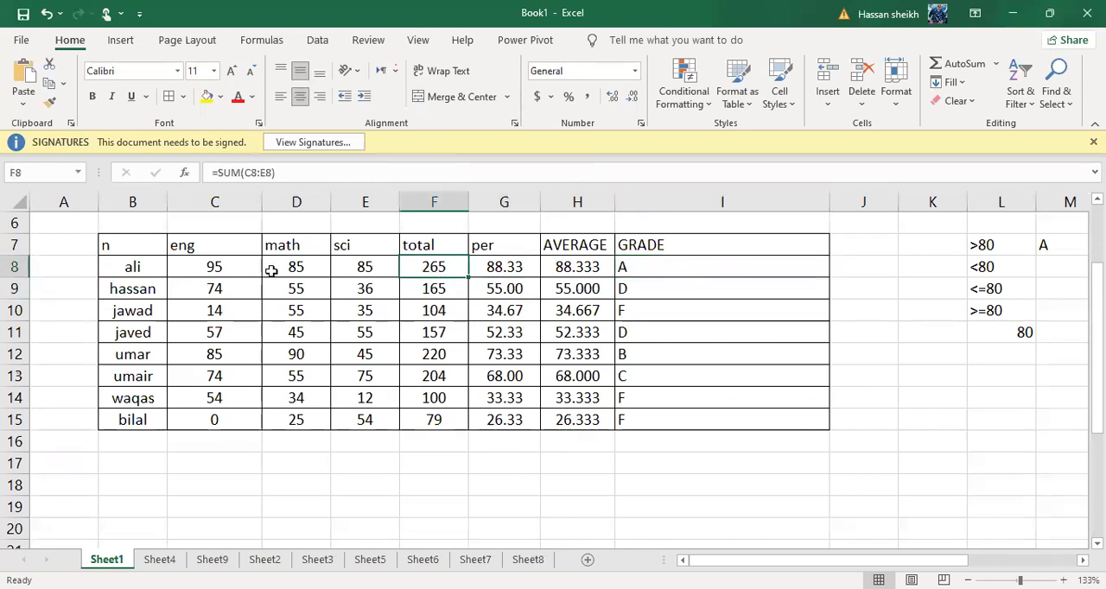
pyautogui.click(580, 269)
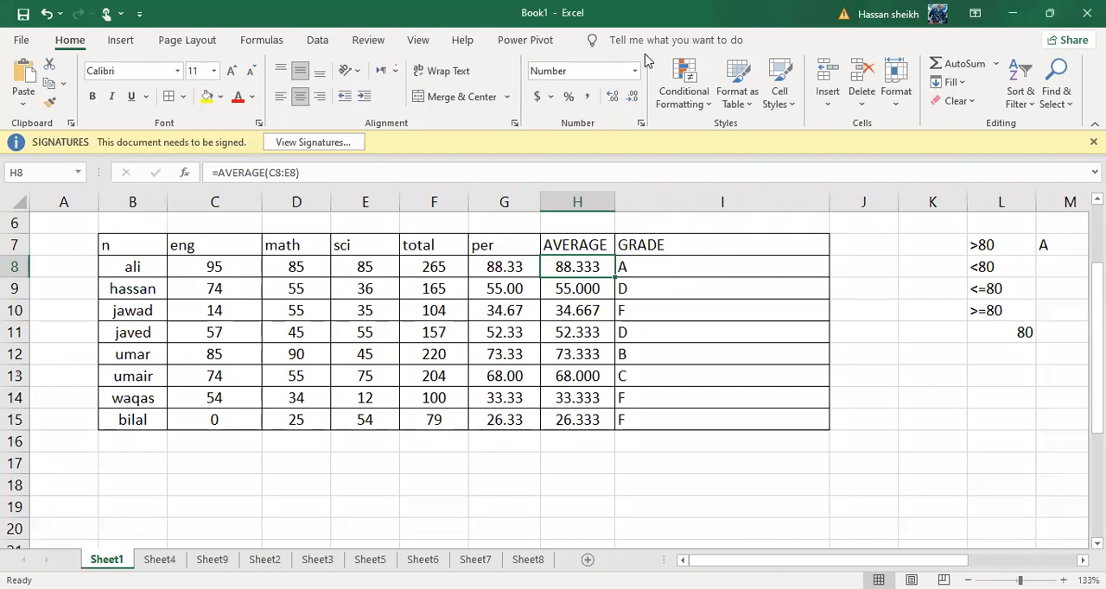
pyautogui.click(586, 223)
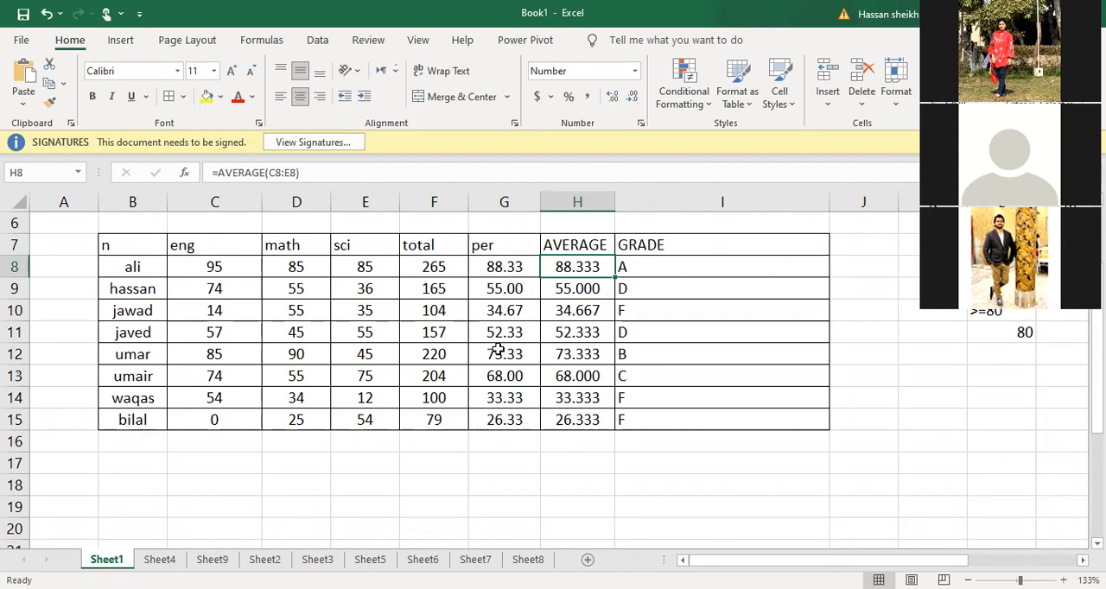
pyautogui.click(517, 259)
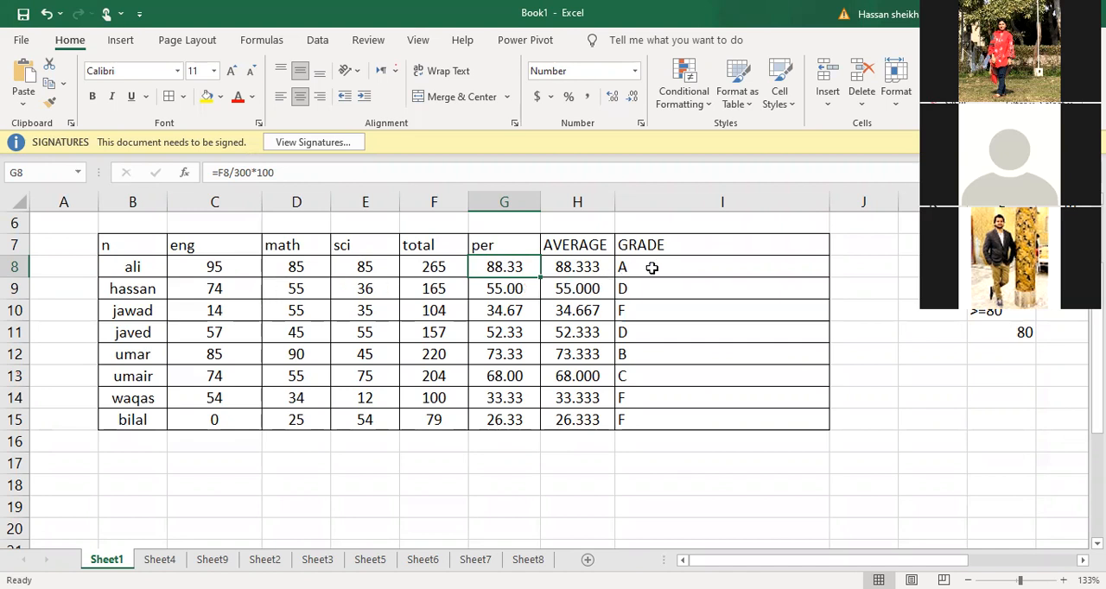
pyautogui.click(623, 267)
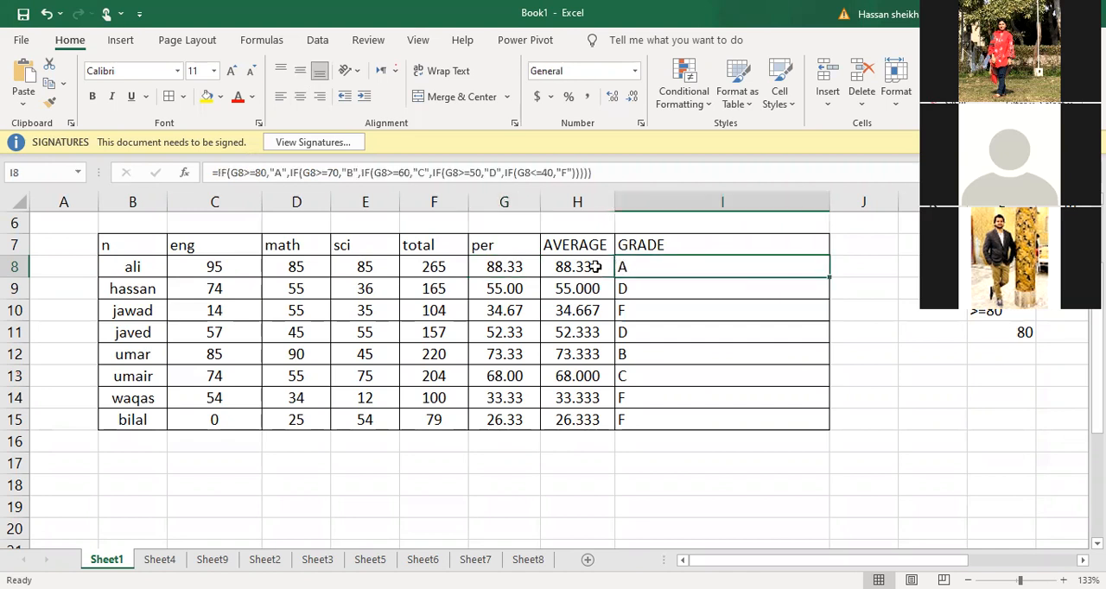
# Examine the grade formulas in I14, I15 and I8 and the percentage formula in G15
pyautogui.click(596, 267)
pyautogui.click(693, 400)
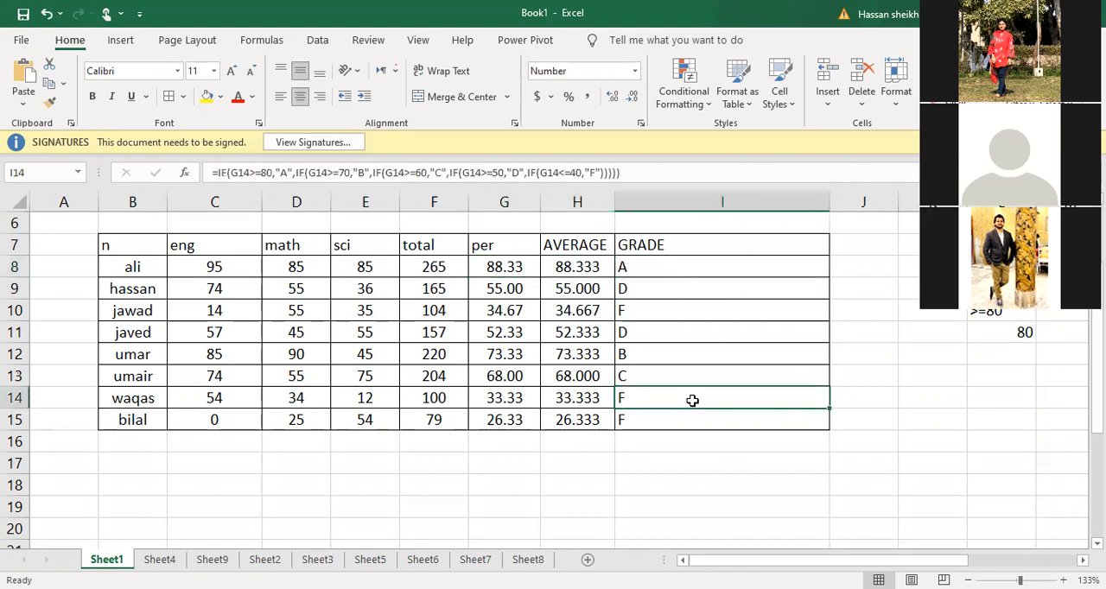
pyautogui.click(685, 420)
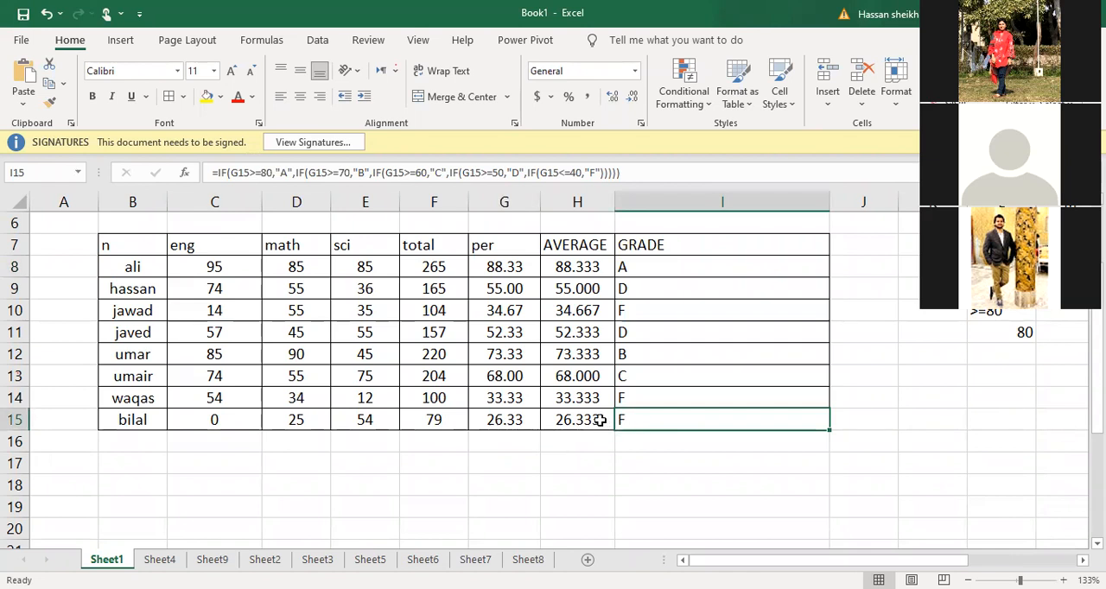
pyautogui.click(513, 420)
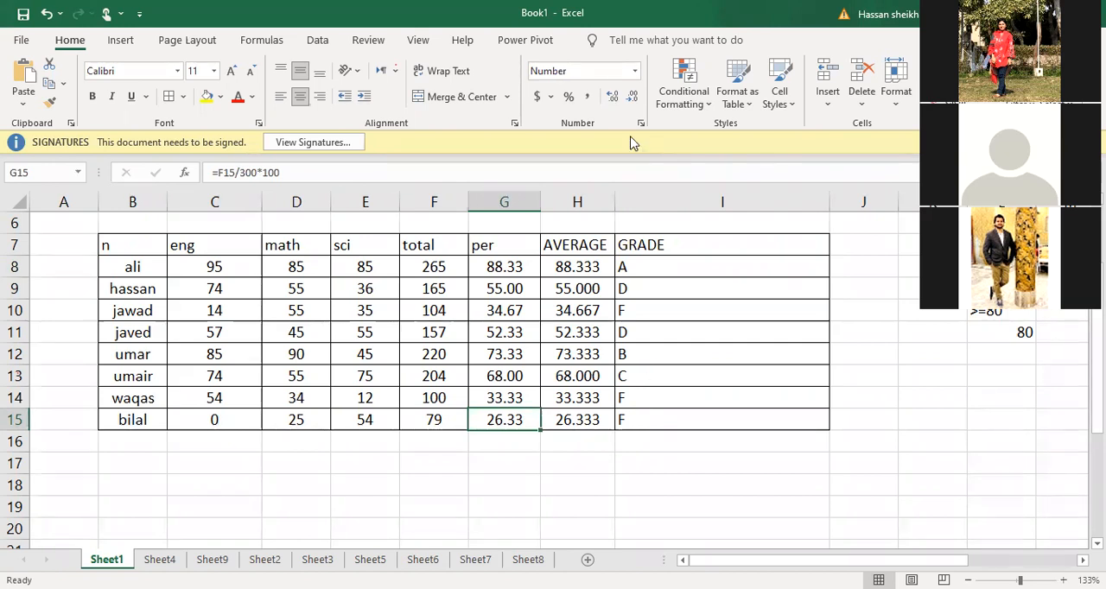
pyautogui.click(674, 246)
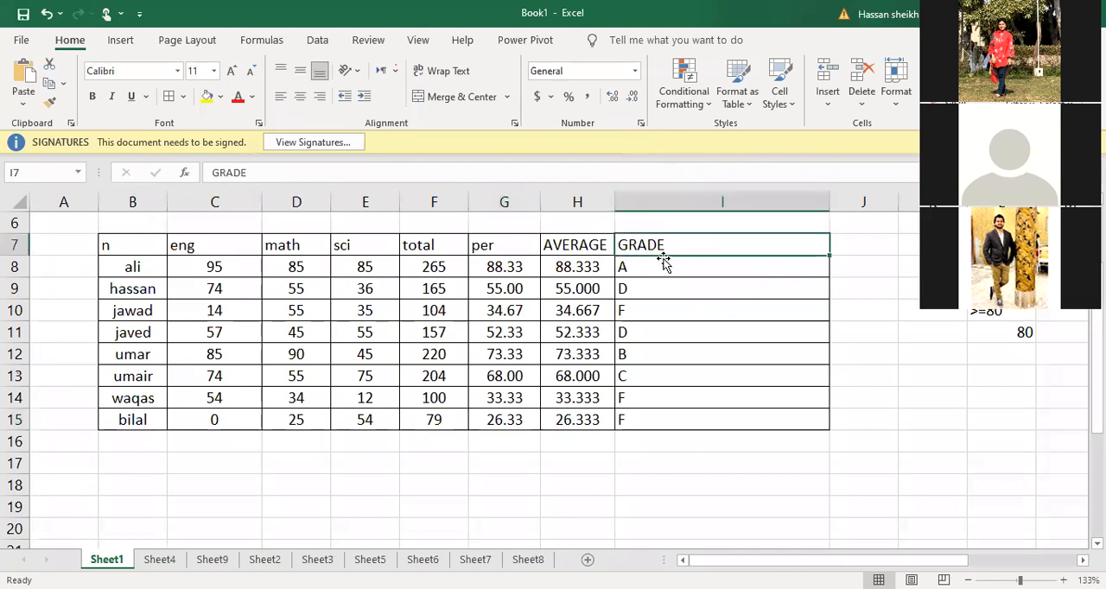
pyautogui.click(660, 266)
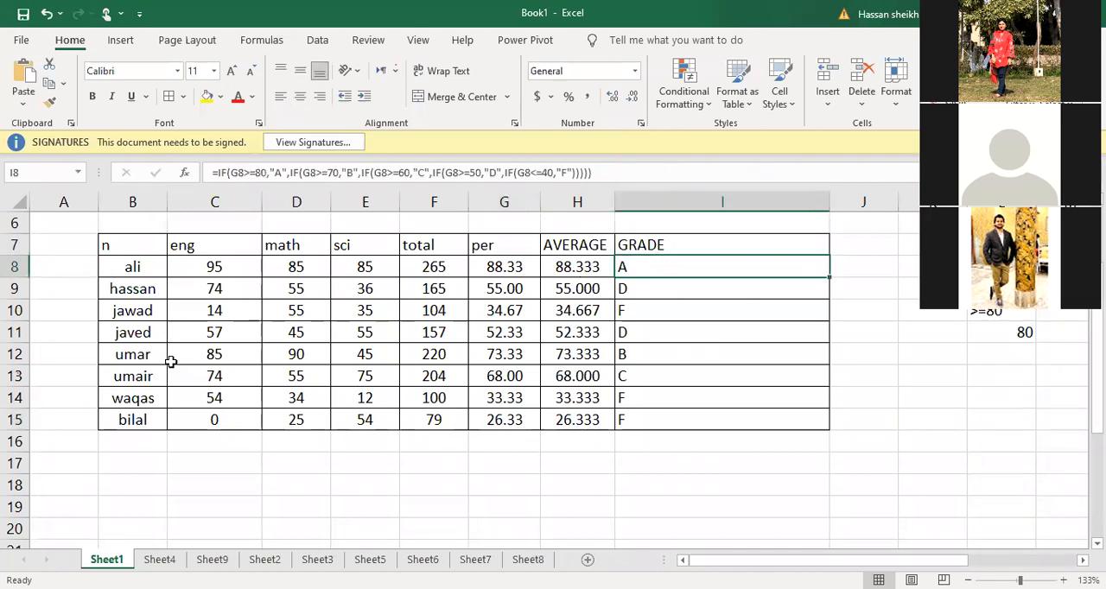
# Add a new student in row 16, entering the student's name and marks of 44 for eng, 55 for math and 45 for sci
pyautogui.click(132, 442)
pyautogui.write('J')
pyautogui.press('BackSpace')
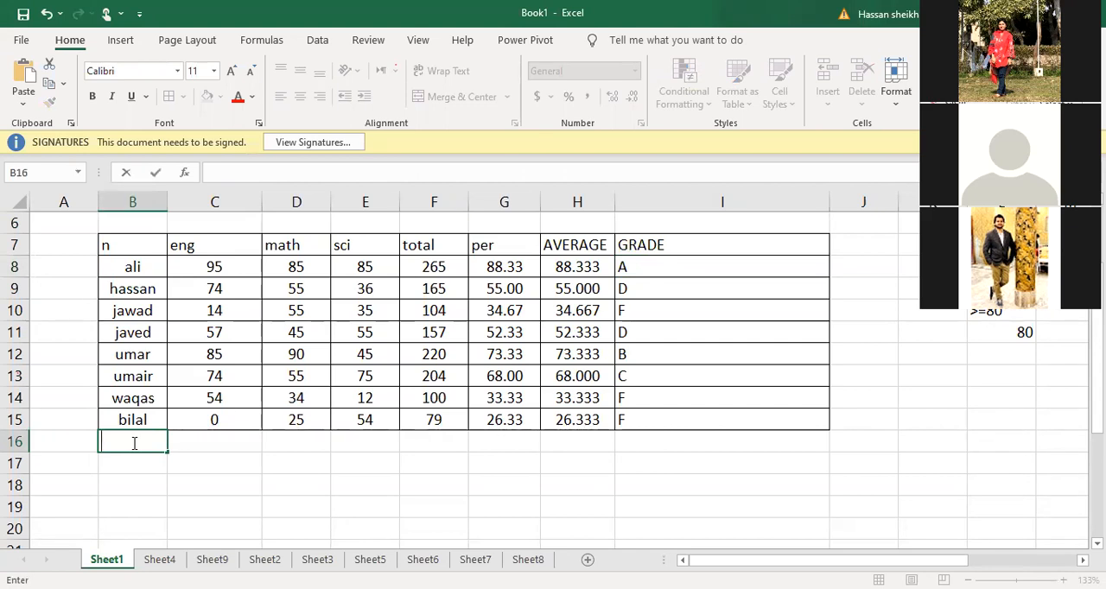
pyautogui.write('ARSLAN')
pyautogui.click(220, 446)
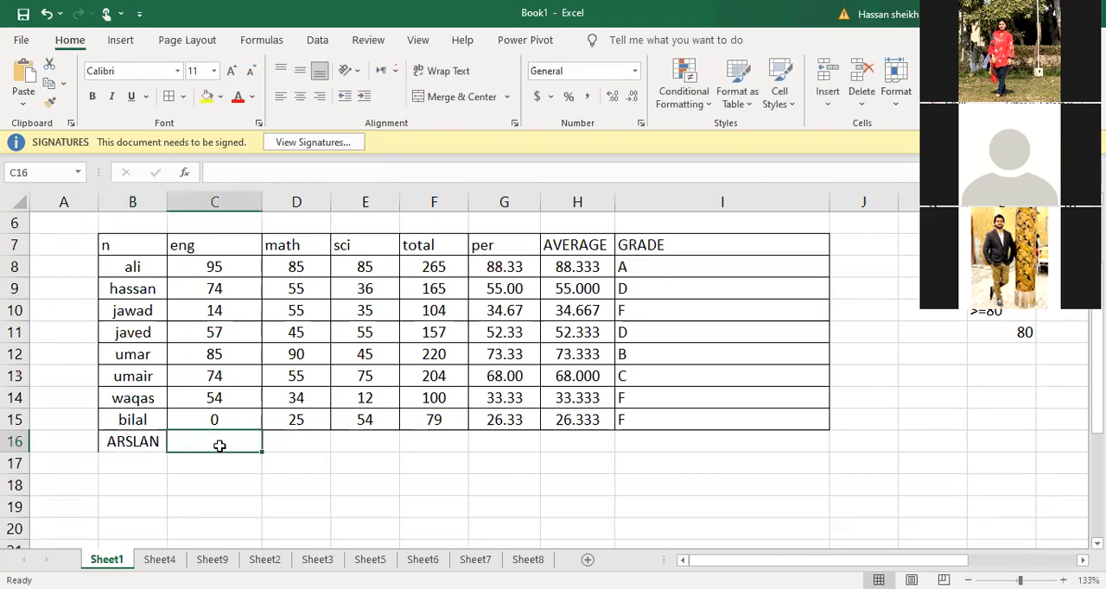
pyautogui.write('44')
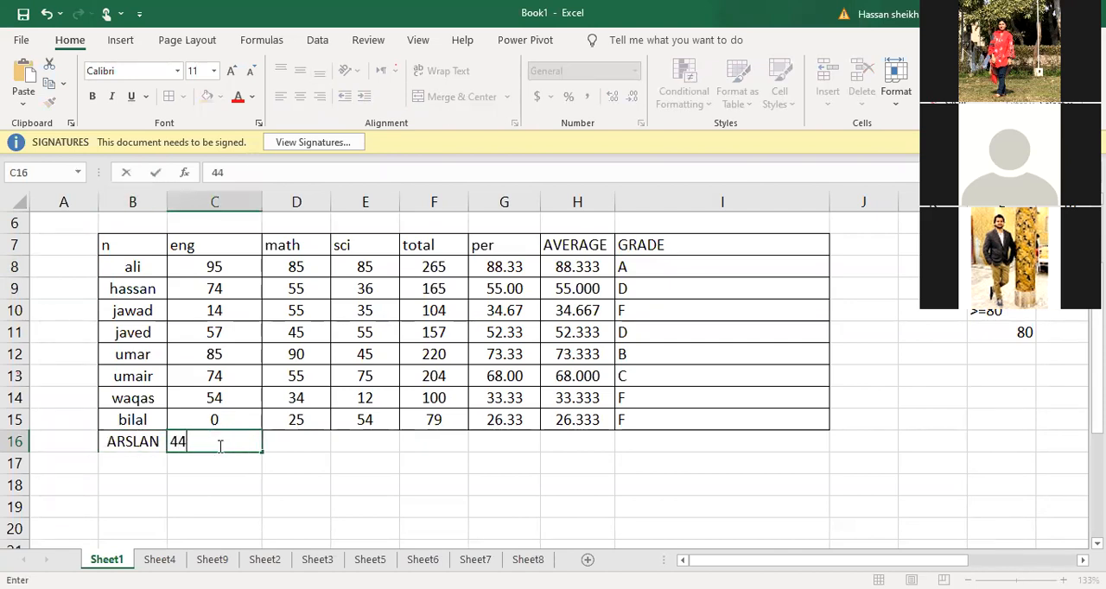
pyautogui.press('Tab')
pyautogui.write('55')
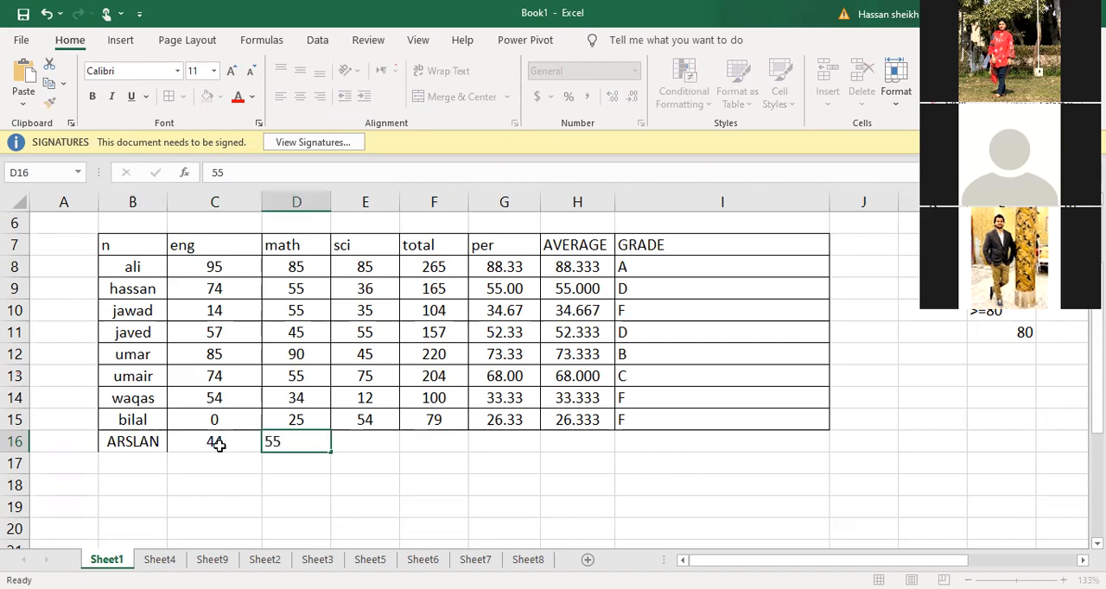
pyautogui.press('Tab')
pyautogui.write('45')
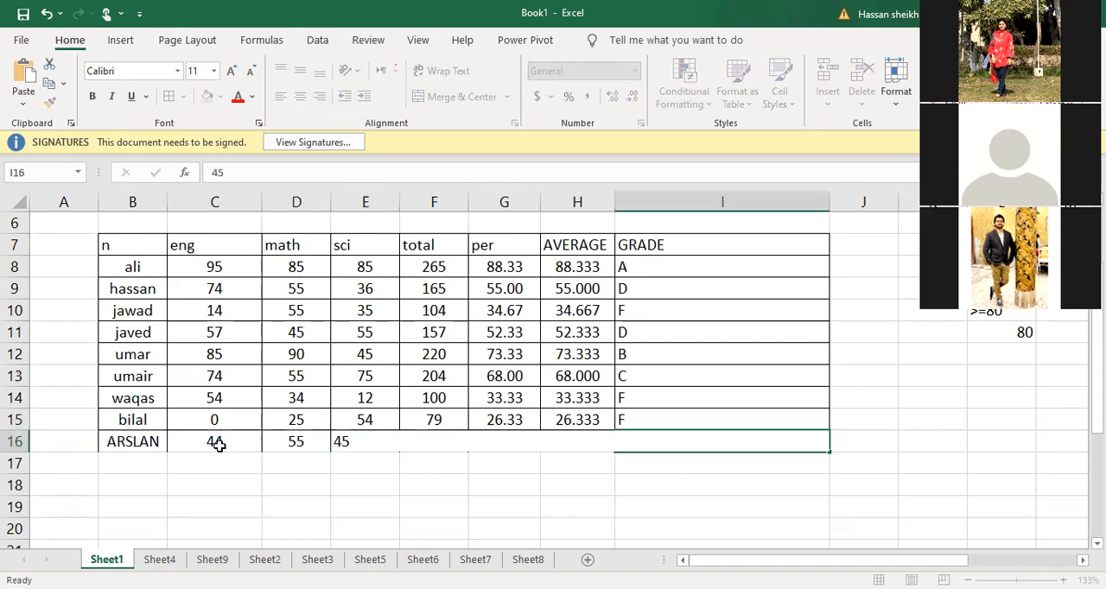
pyautogui.press('Tab')
pyautogui.press('Left')
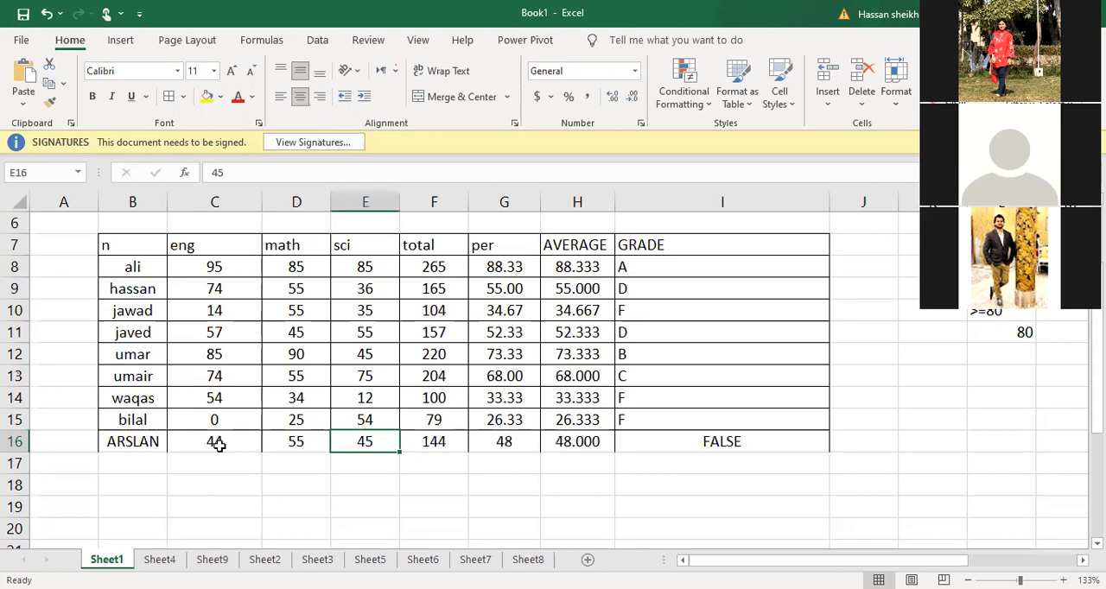
# Set the new student's science mark in E16 to 55 and check the total and percentage formulas in that row
pyautogui.write('55')
pyautogui.press('Return')
pyautogui.press('Up')
pyautogui.press('Down')
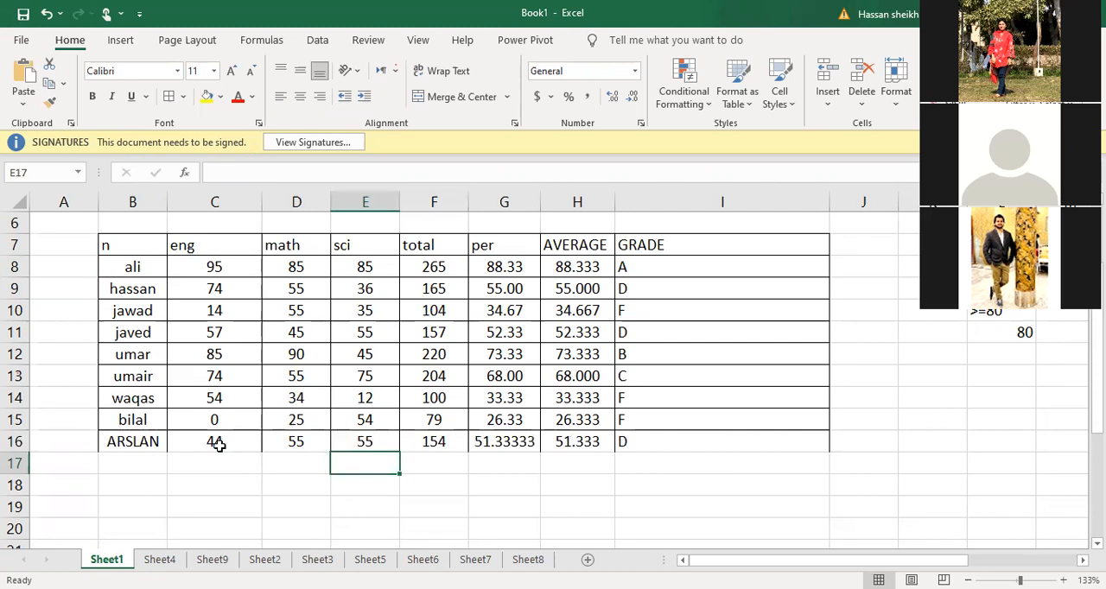
pyautogui.press('Up')
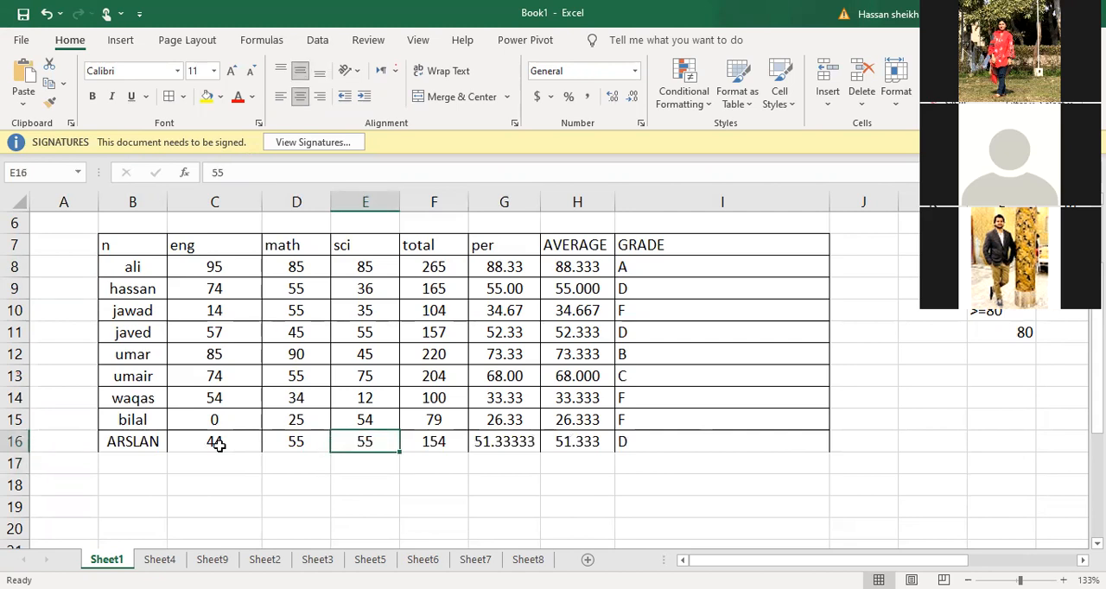
pyautogui.press('Right')
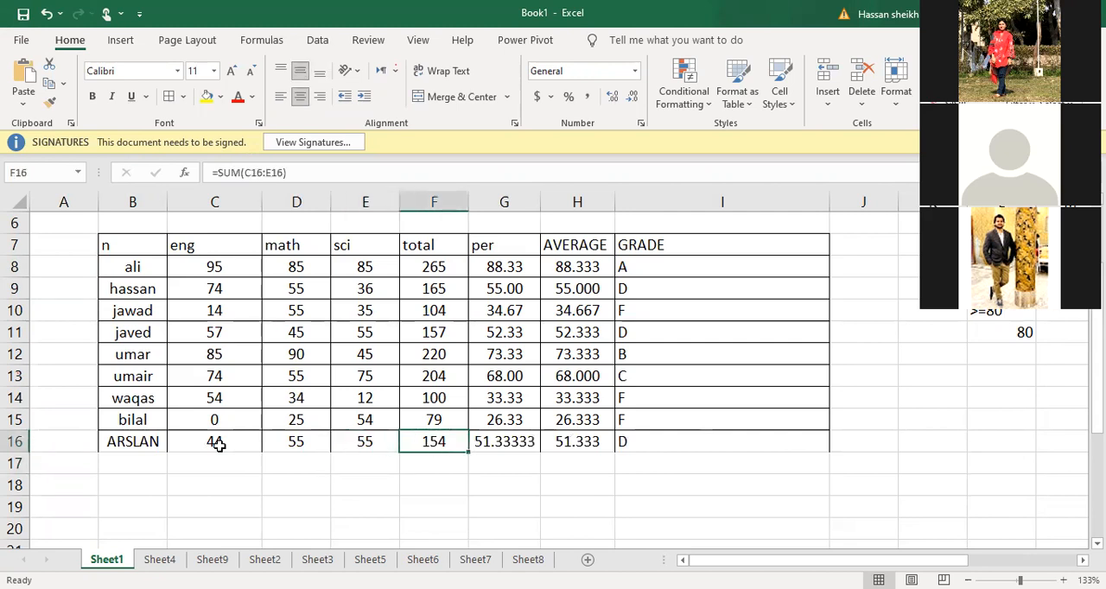
pyautogui.press('Right')
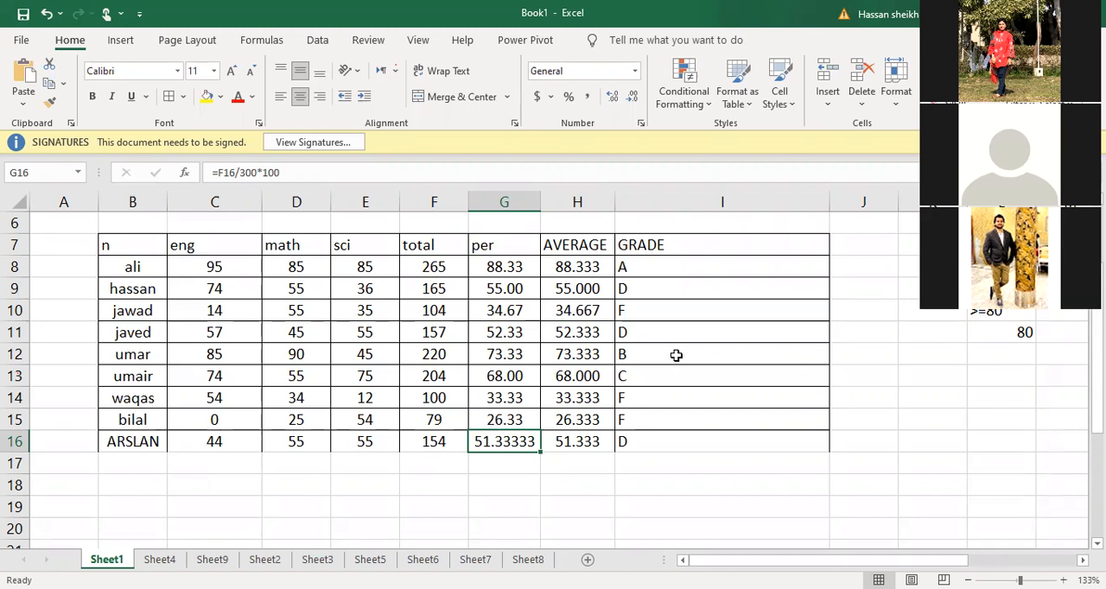
# Enter 45 in K13 and the letter C in K12, beside the student table
pyautogui.click(930, 387)
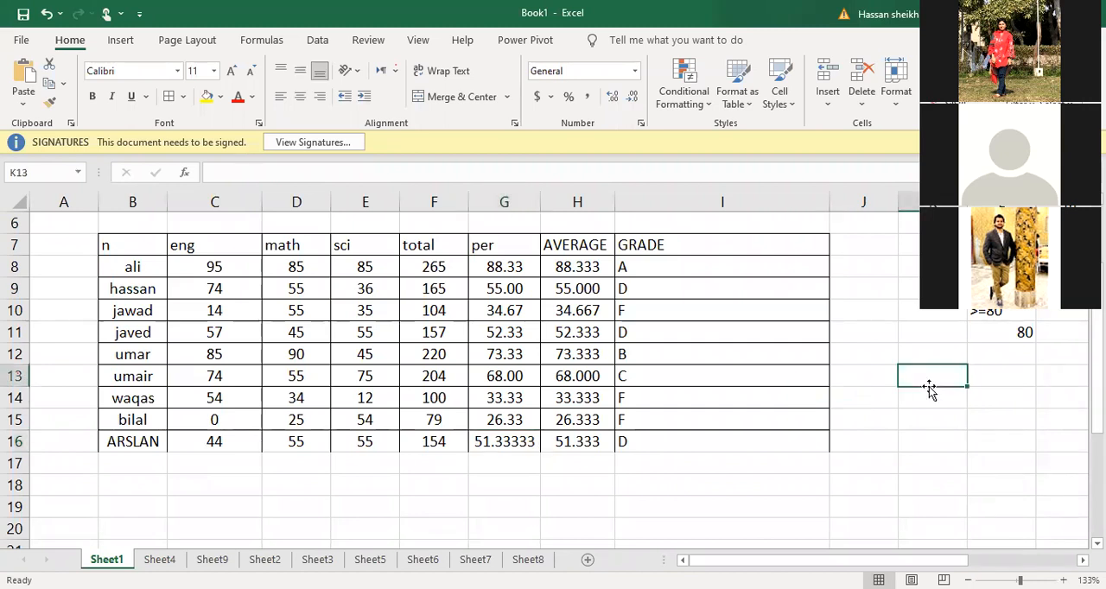
pyautogui.write('45')
pyautogui.press('Up')
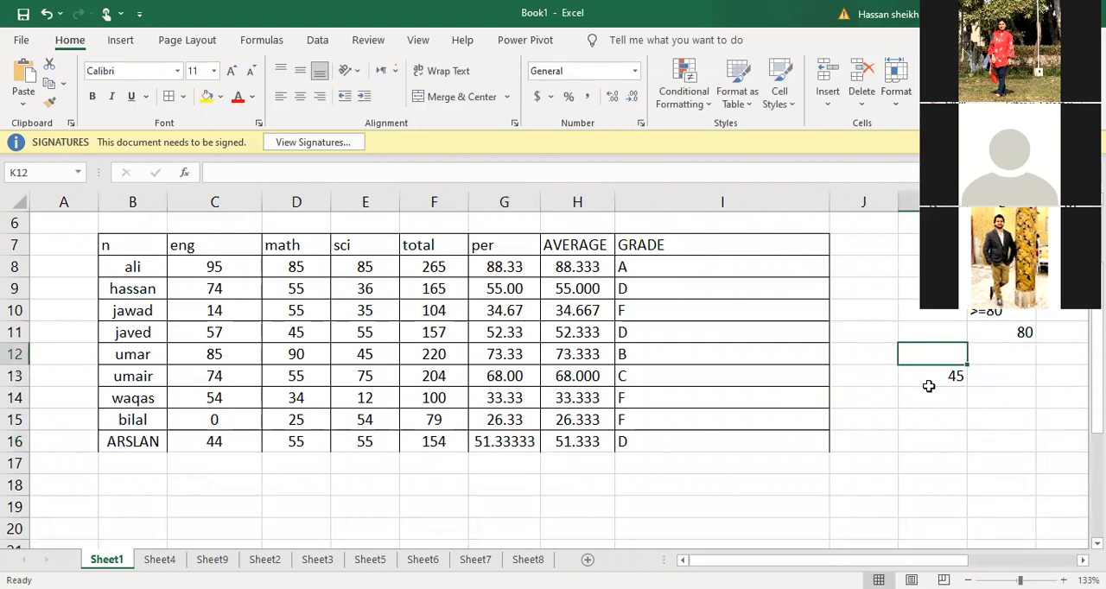
pyautogui.write('C')
pyautogui.press('Return')
pyautogui.press('Up')
# Examine the nested IF grade formula of the first student in I8, leaving it unedited
pyautogui.click(752, 266)
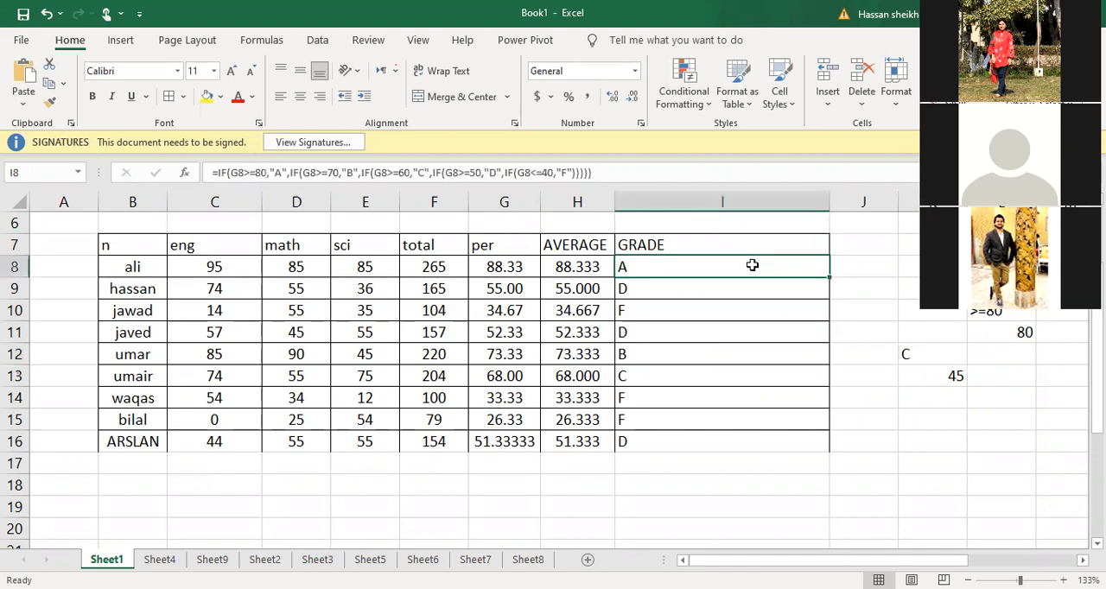
pyautogui.doubleClick(752, 265)
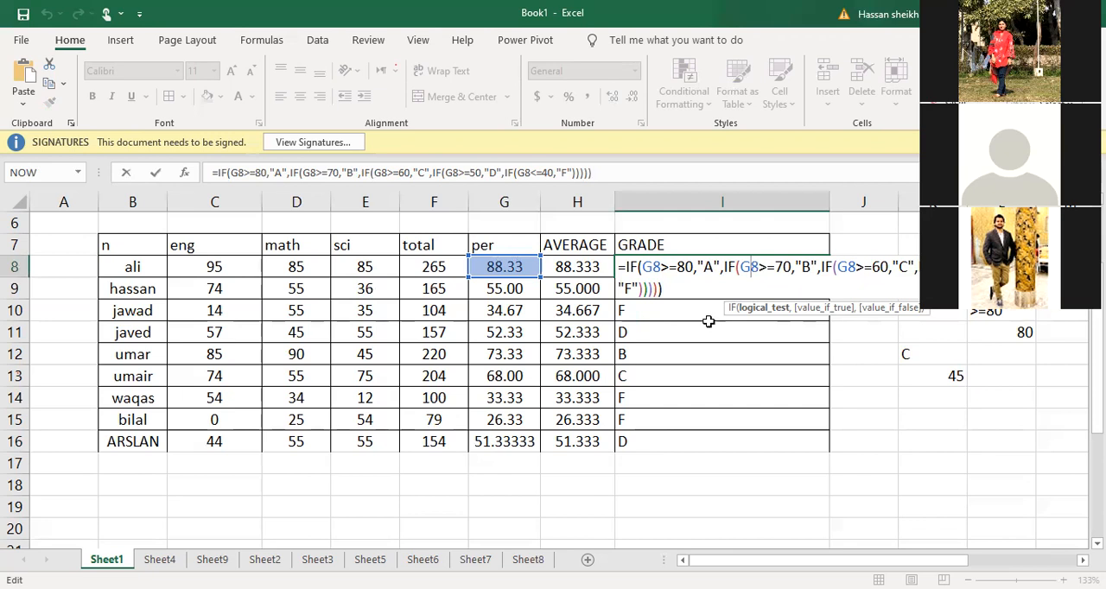
pyautogui.click(718, 368)
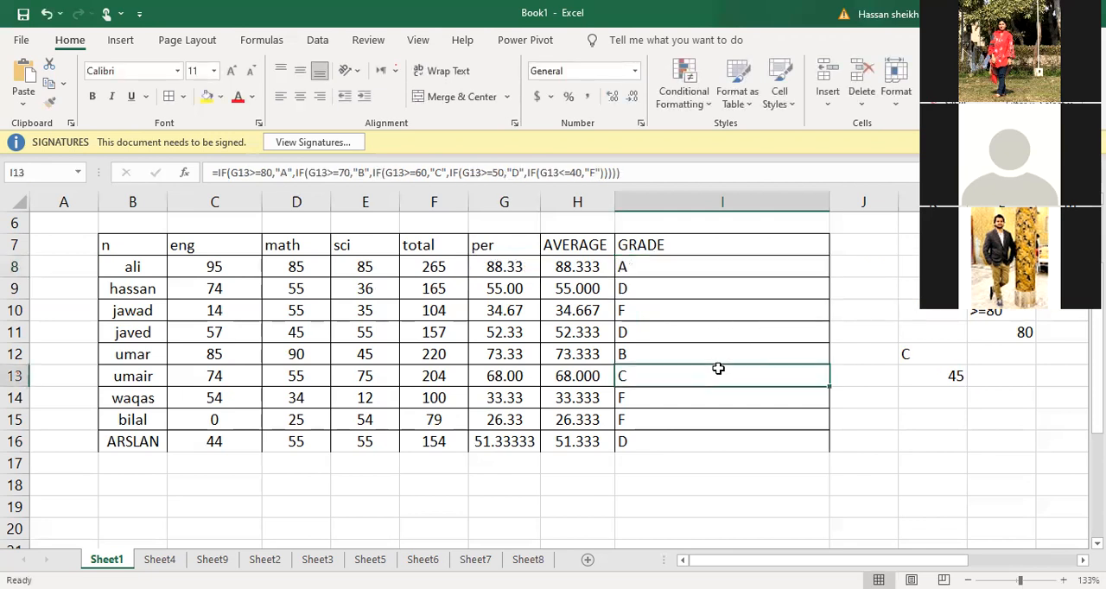
pyautogui.click(702, 264)
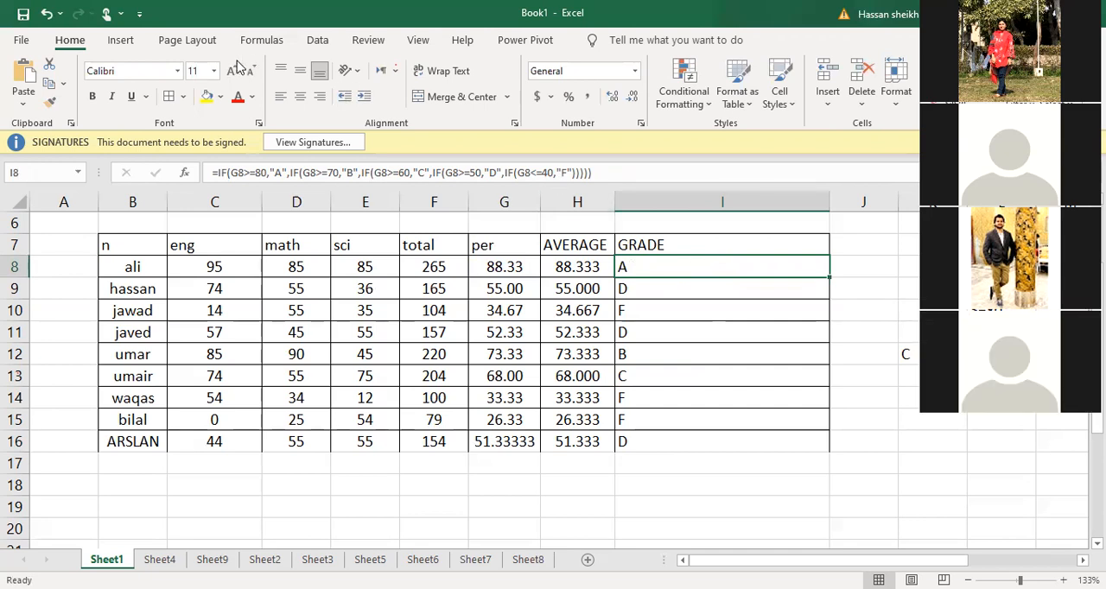
# Apply a Quick Analysis conditional formatting highlight to C23:D28 in the lower NAME and MARKS table, marking the 200 in light red
pyautogui.click(160, 43)
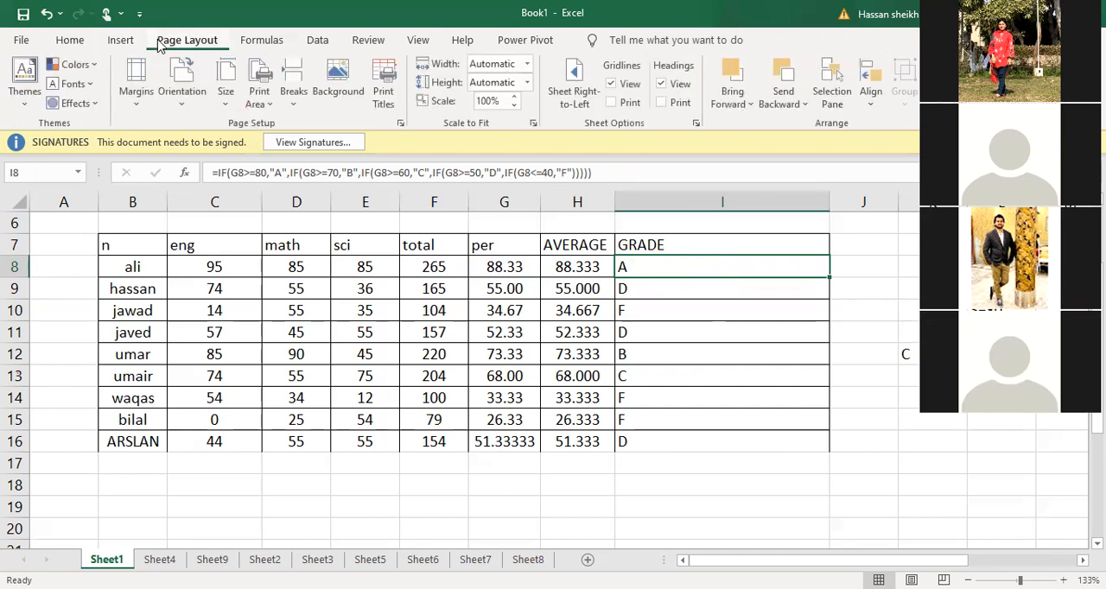
pyautogui.click(160, 43)
pyautogui.scroll(-2, 158, 46)
pyautogui.scroll(1, 158, 47)
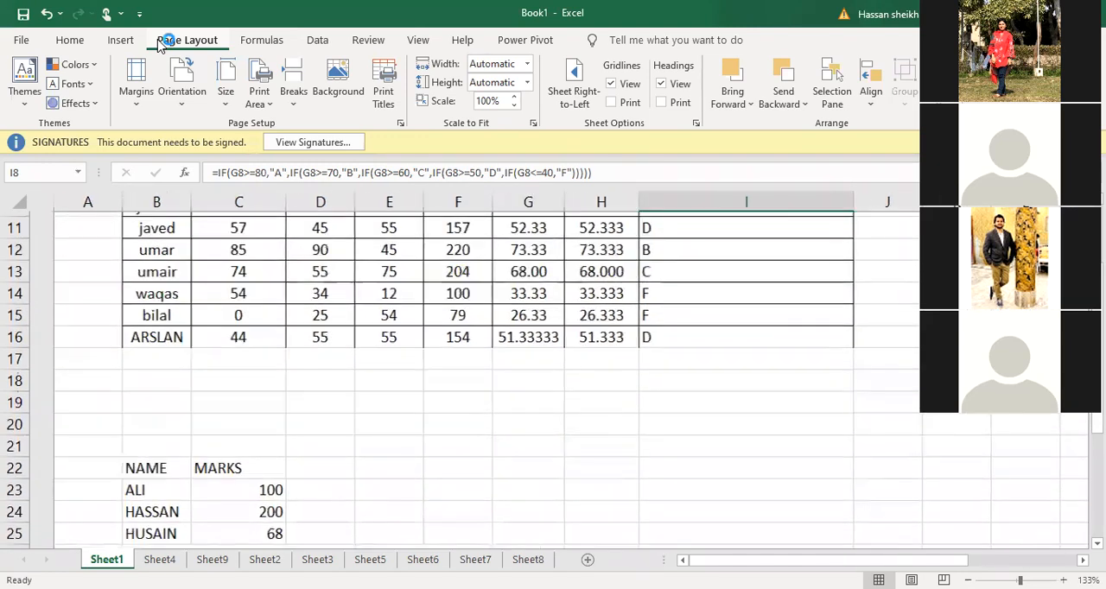
pyautogui.scroll(-2, 161, 46)
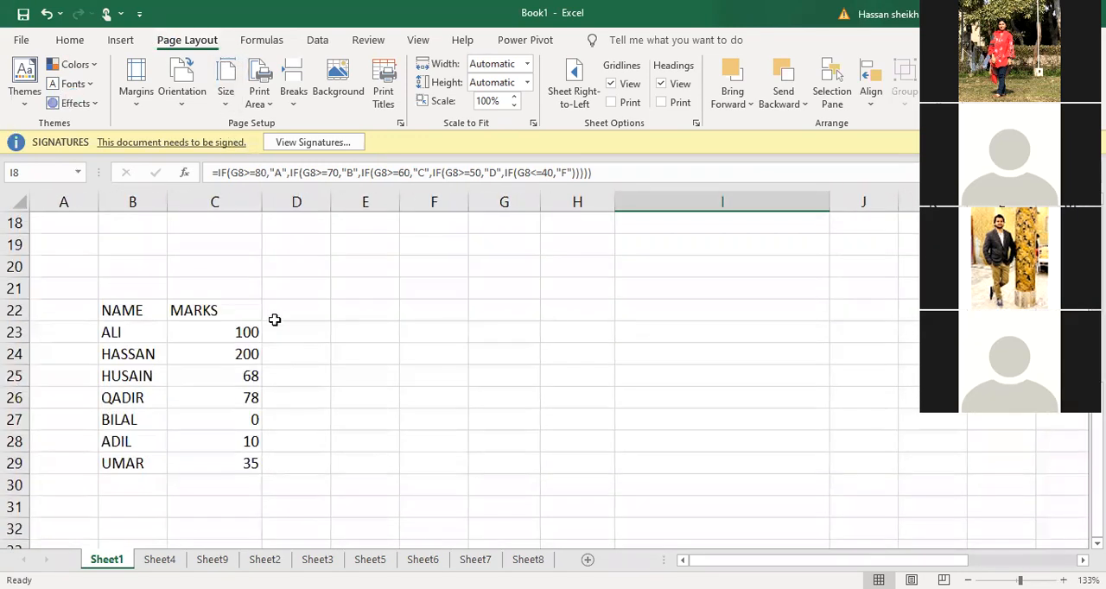
pyautogui.moveTo(264, 332); pyautogui.dragTo(237, 450)
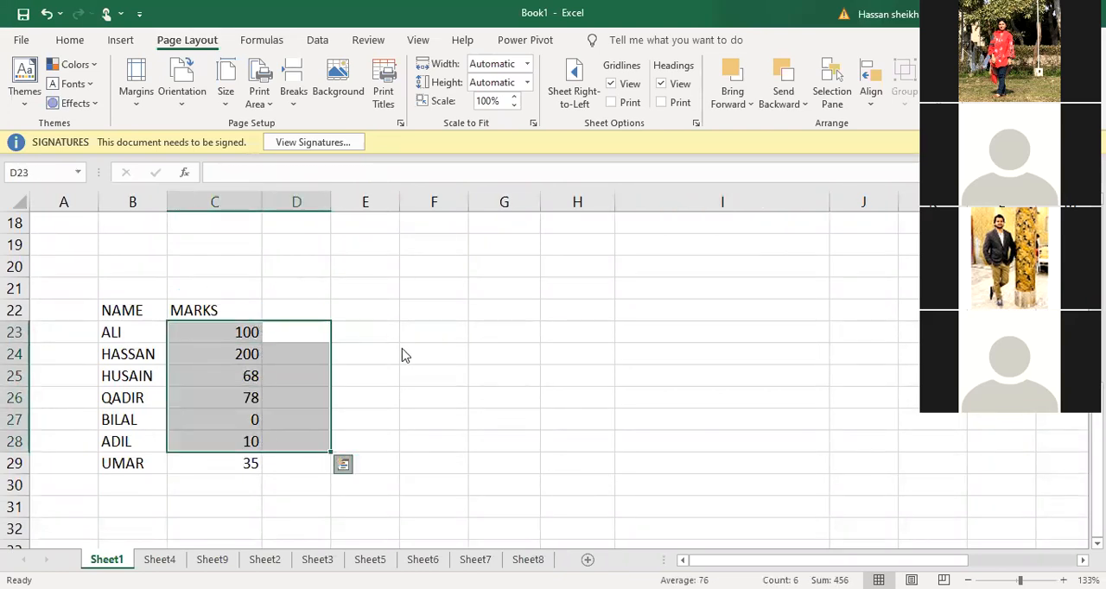
pyautogui.click(345, 466)
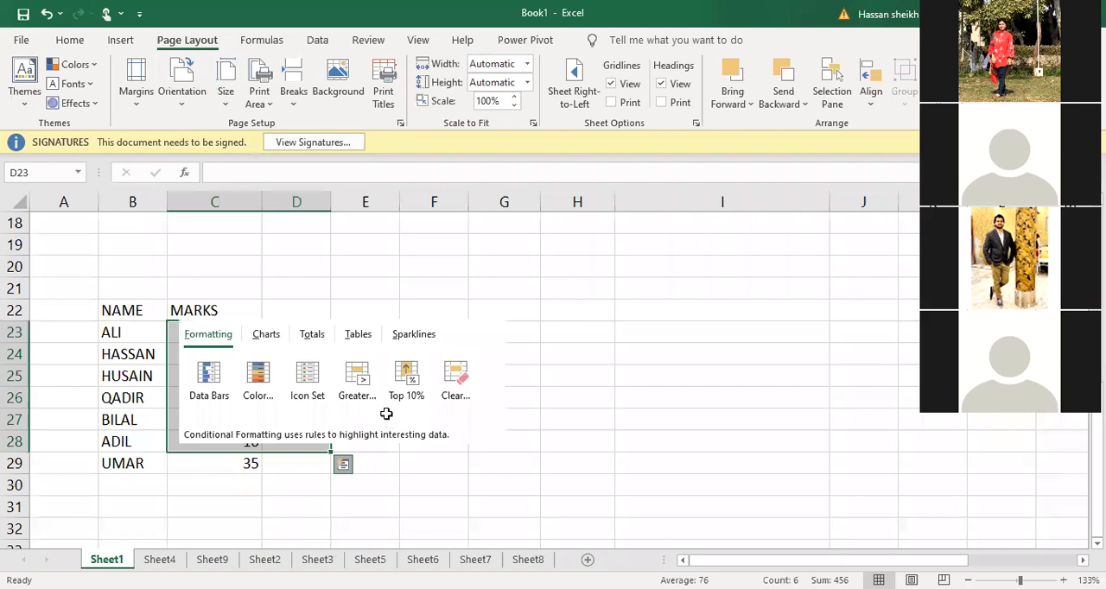
pyautogui.click(717, 306)
pyautogui.click(403, 270)
# Sum the marks in C23:C29 with AutoSum, placing the total in C30
pyautogui.moveTo(216, 331); pyautogui.dragTo(232, 463)
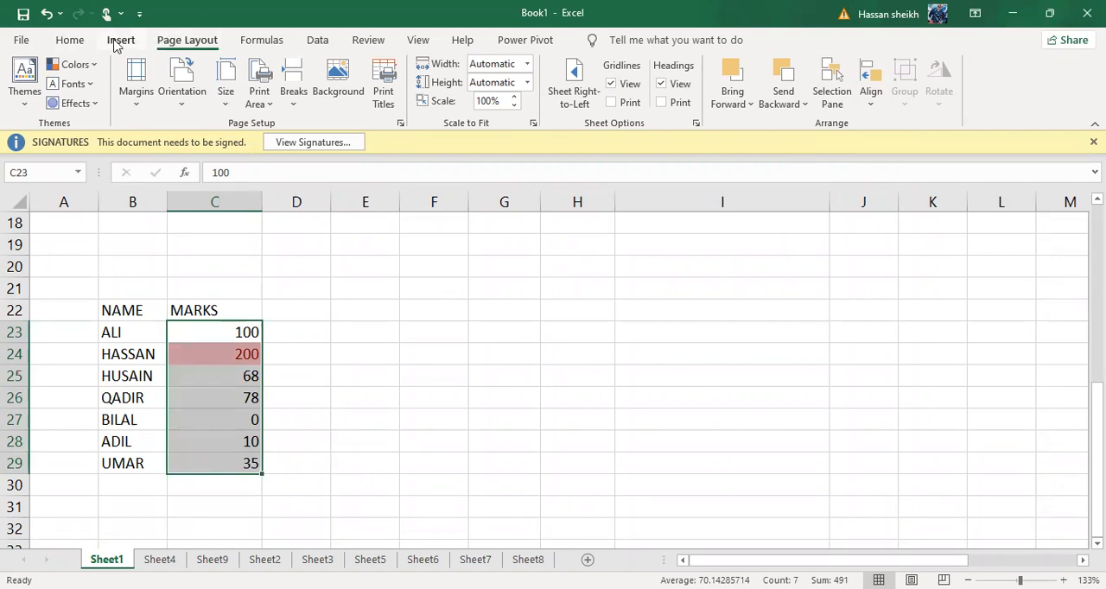
pyautogui.click(116, 41)
pyautogui.click(84, 38)
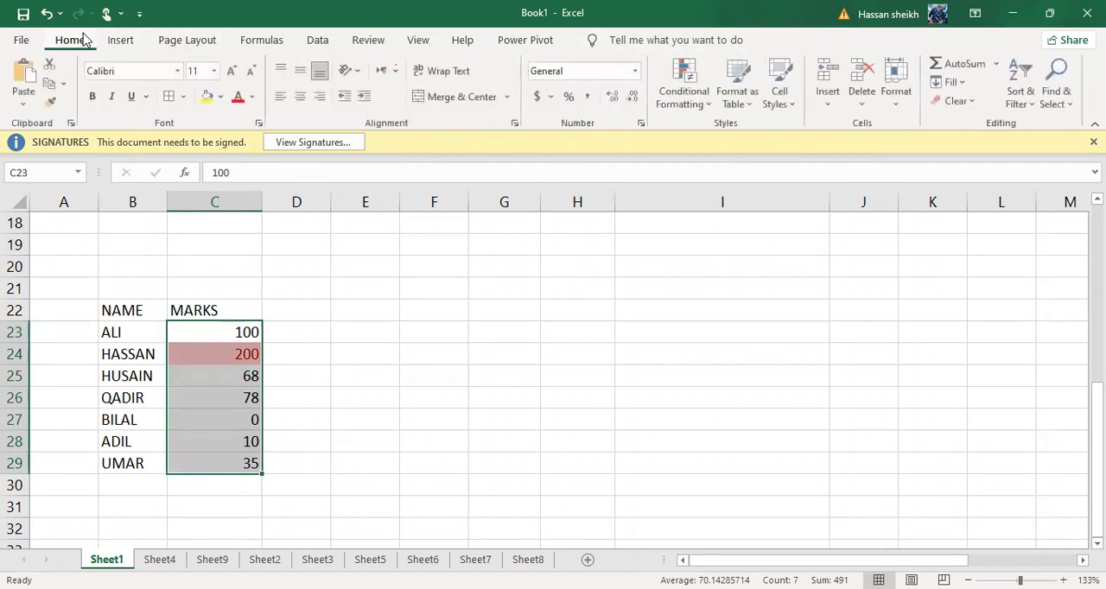
pyautogui.click(958, 64)
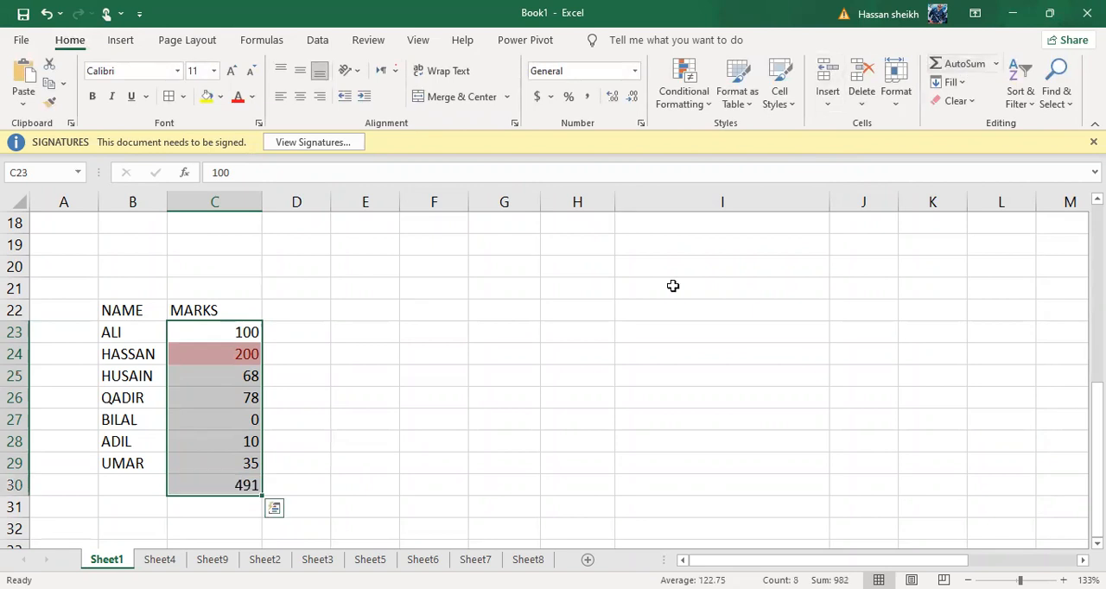
pyautogui.click(673, 287)
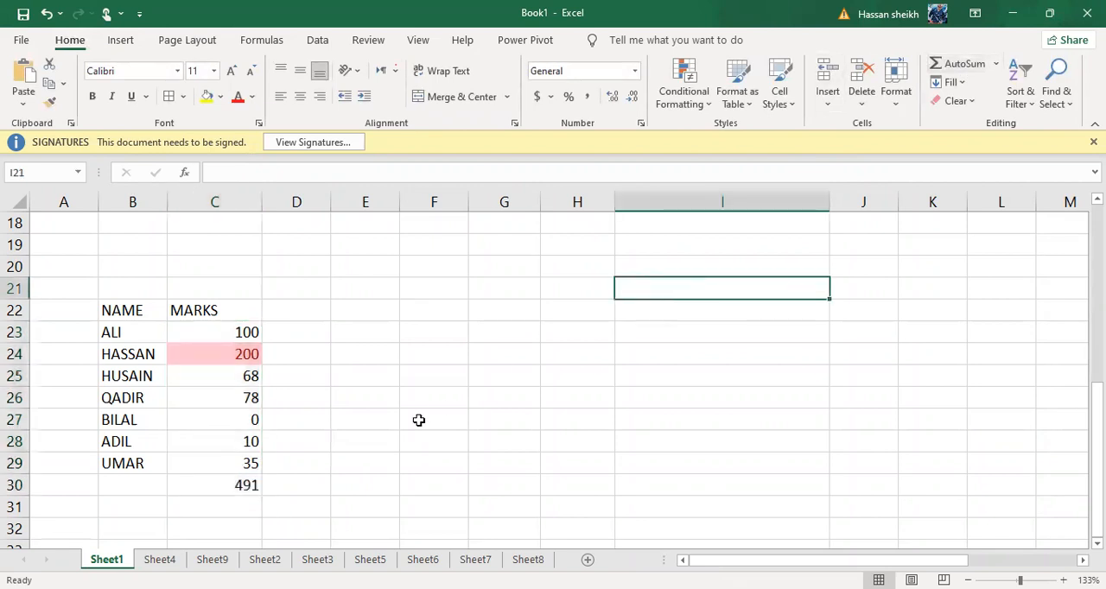
# Remove the SUM formula from C30 below the marks
pyautogui.click(242, 486)
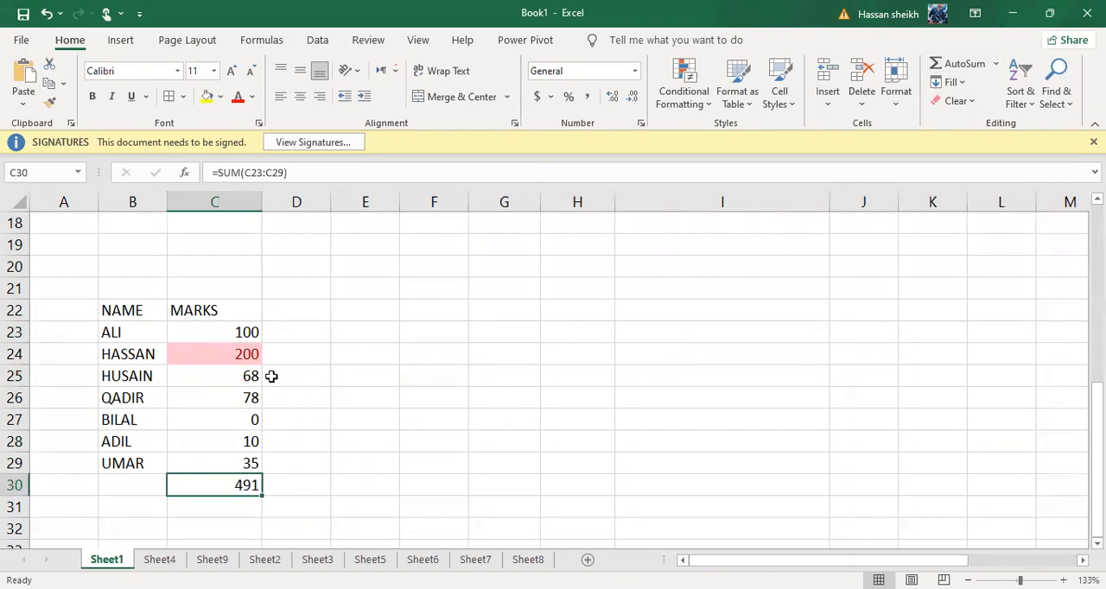
pyautogui.press('BackSpace')
pyautogui.click(306, 375)
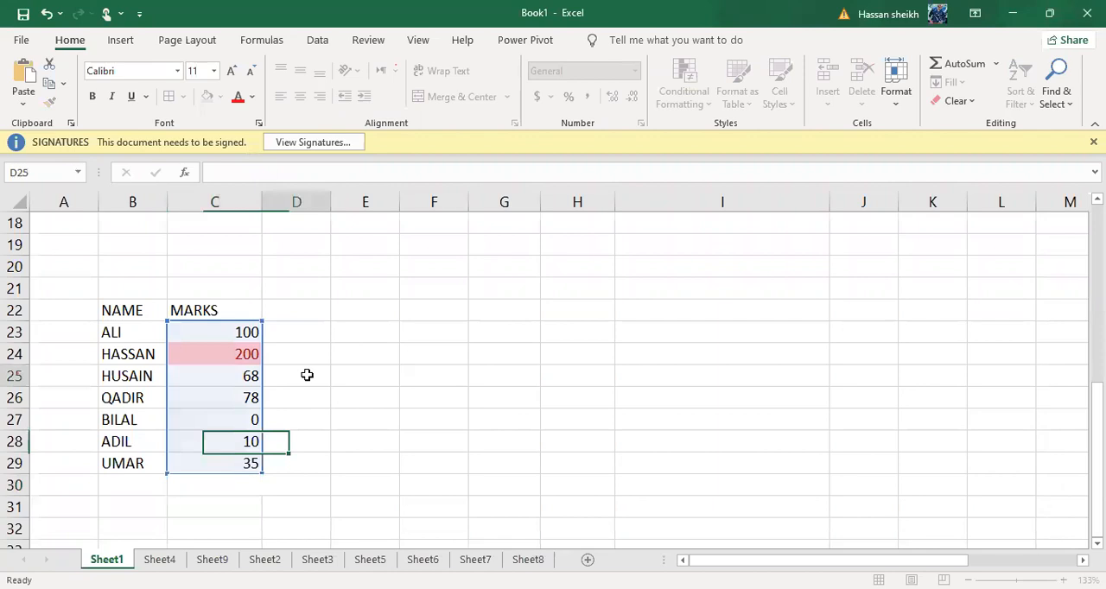
pyautogui.click(242, 503)
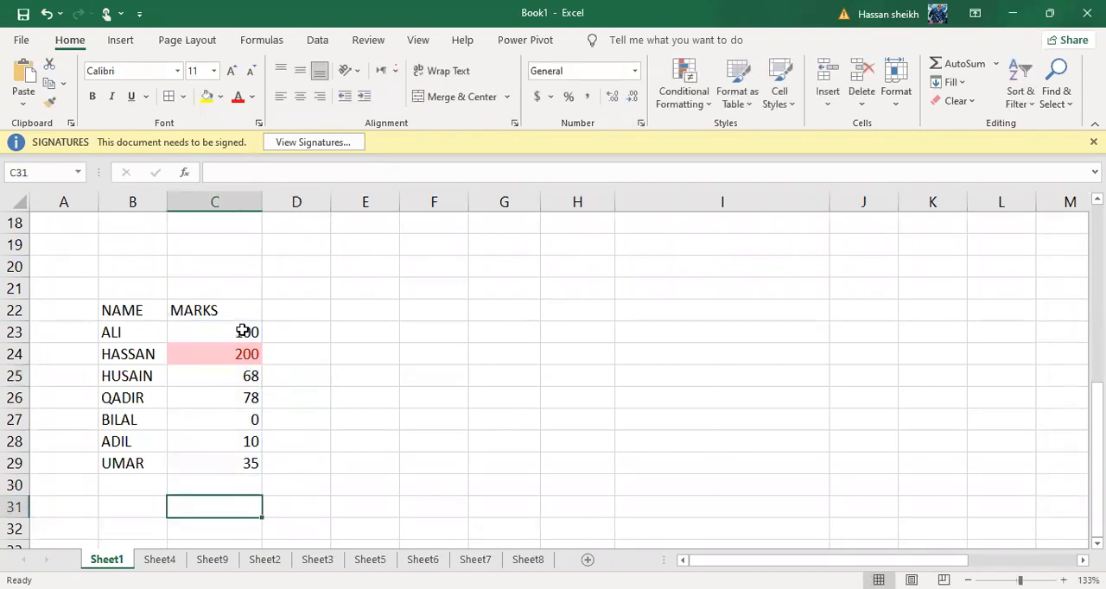
pyautogui.scroll(9, 243, 332)
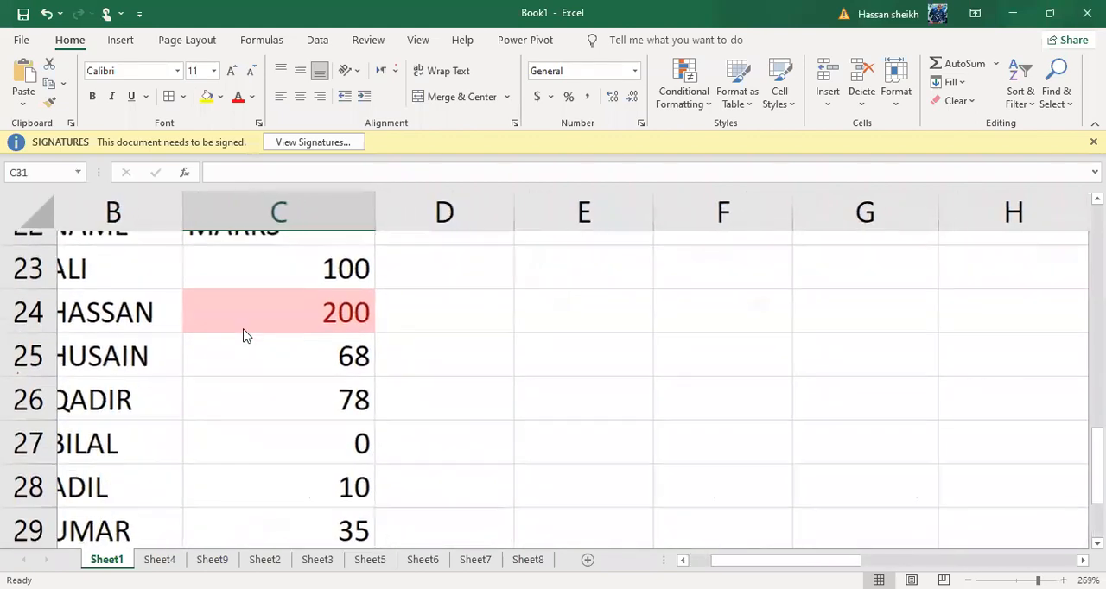
pyautogui.scroll(-3, 342, 283)
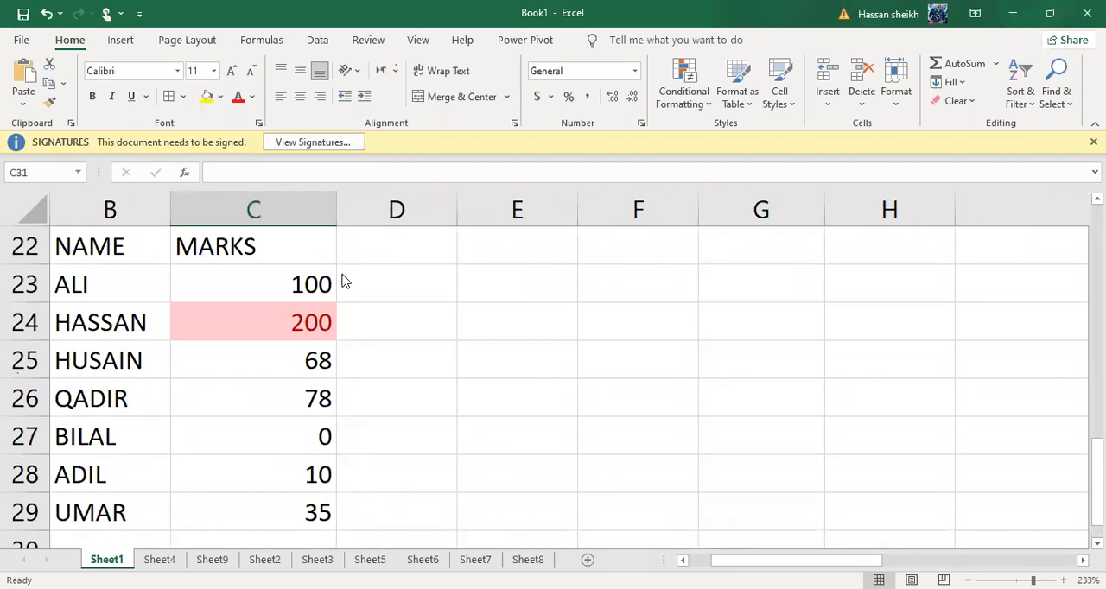
# Sum the marks in C23:C29 into C30 with AutoSum and make the total bold
pyautogui.click(298, 273)
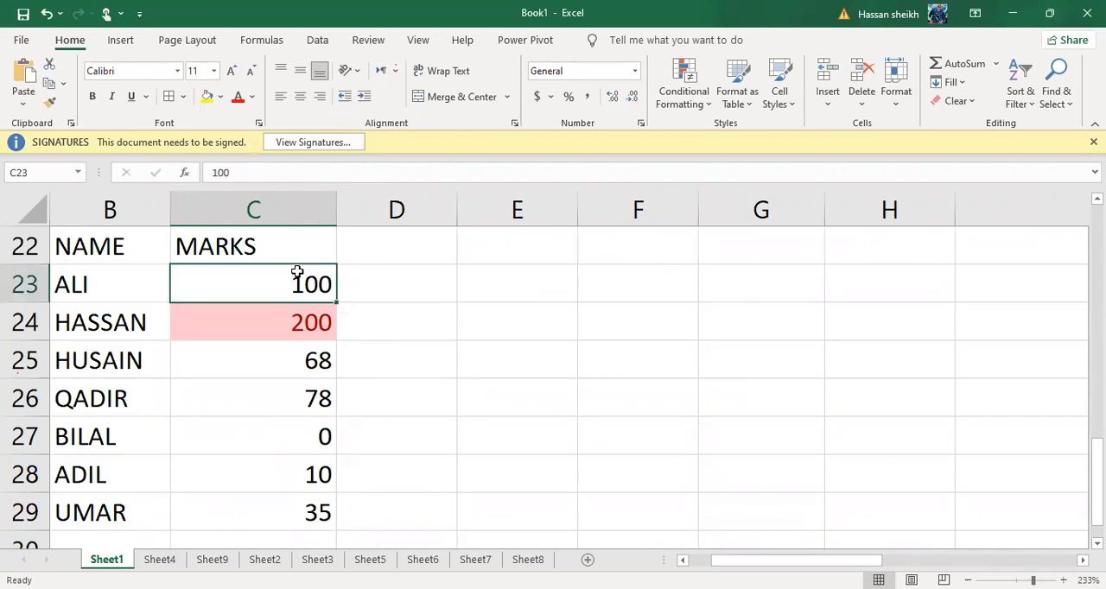
pyautogui.moveTo(297, 273); pyautogui.dragTo(249, 439)
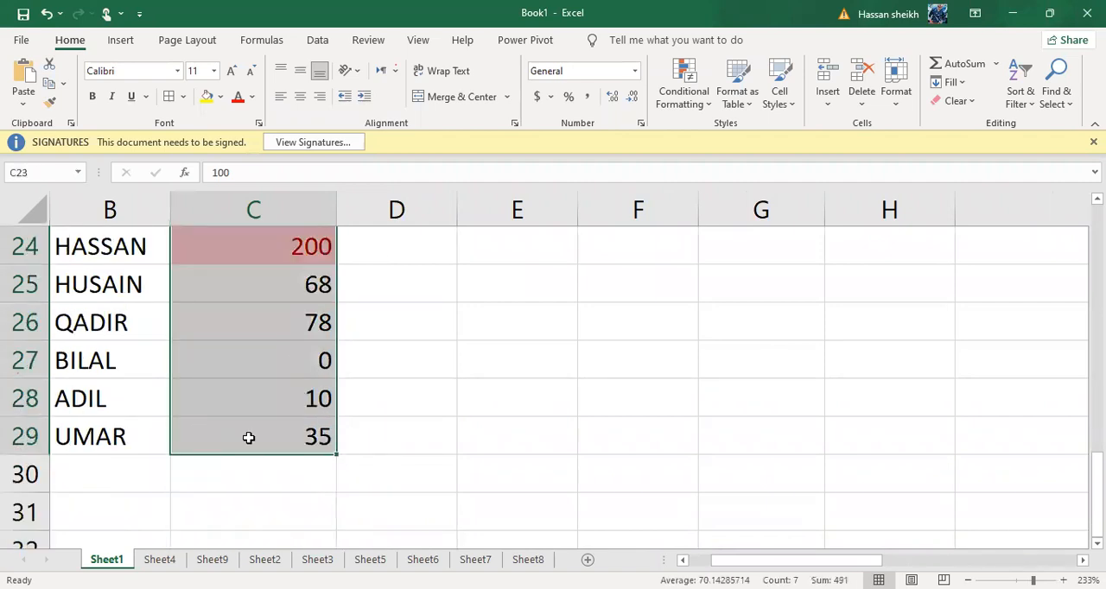
pyautogui.click(956, 70)
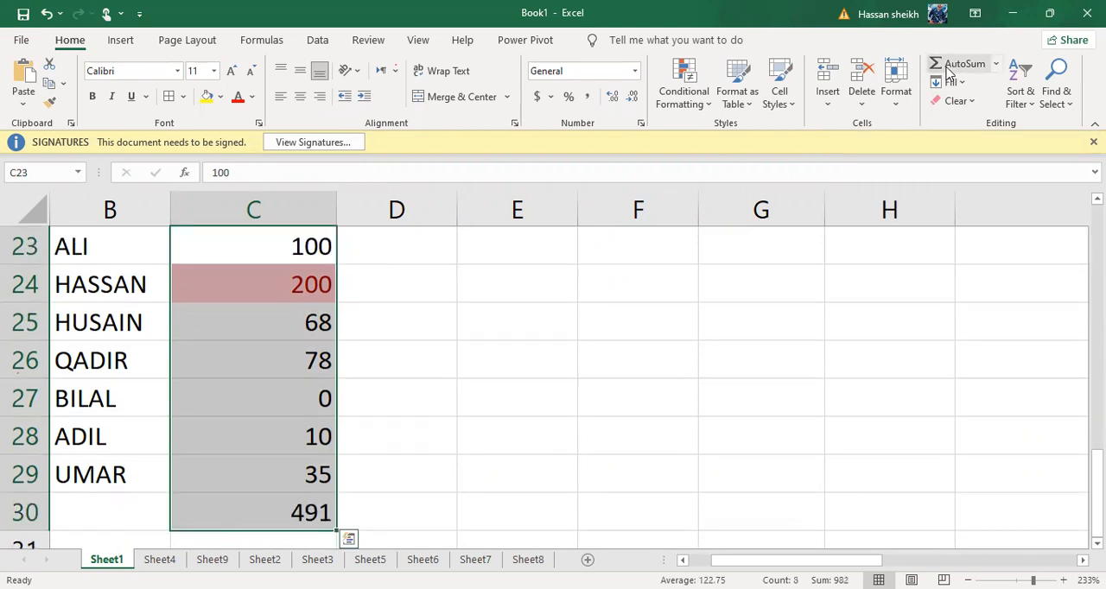
pyautogui.click(313, 503)
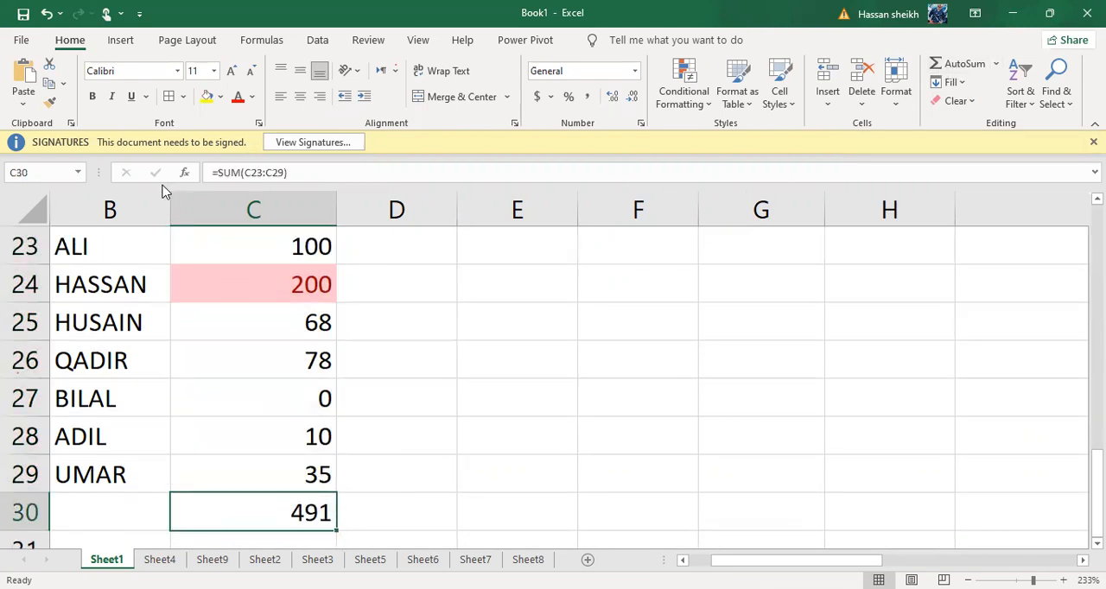
pyautogui.click(92, 96)
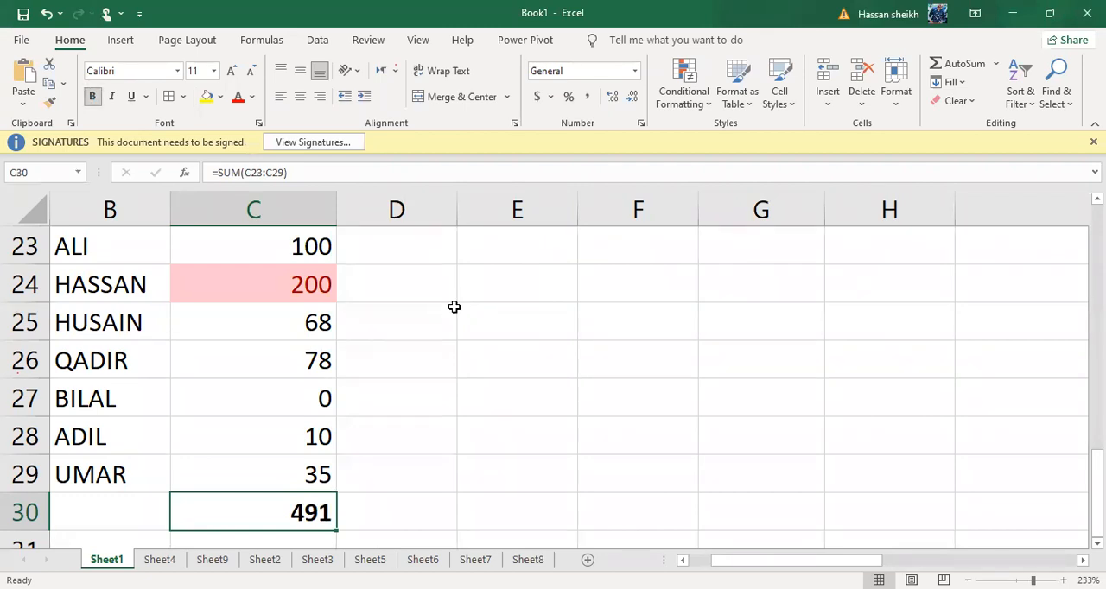
pyautogui.click(454, 308)
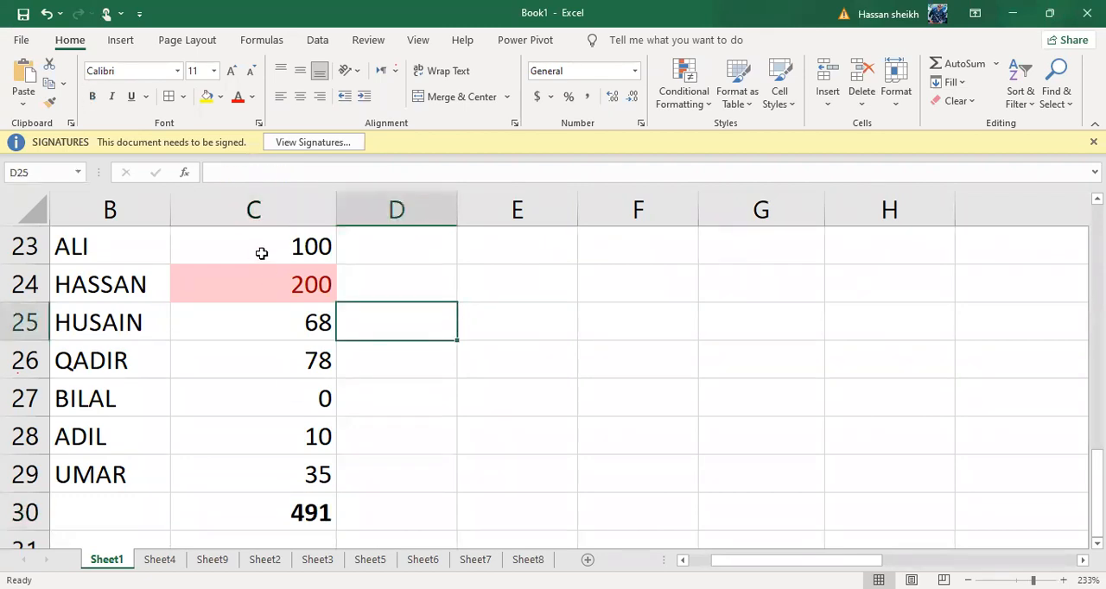
# Check the sum of the marks in C23:C29 by selecting them, without entering a formula
pyautogui.moveTo(263, 248); pyautogui.dragTo(267, 467)
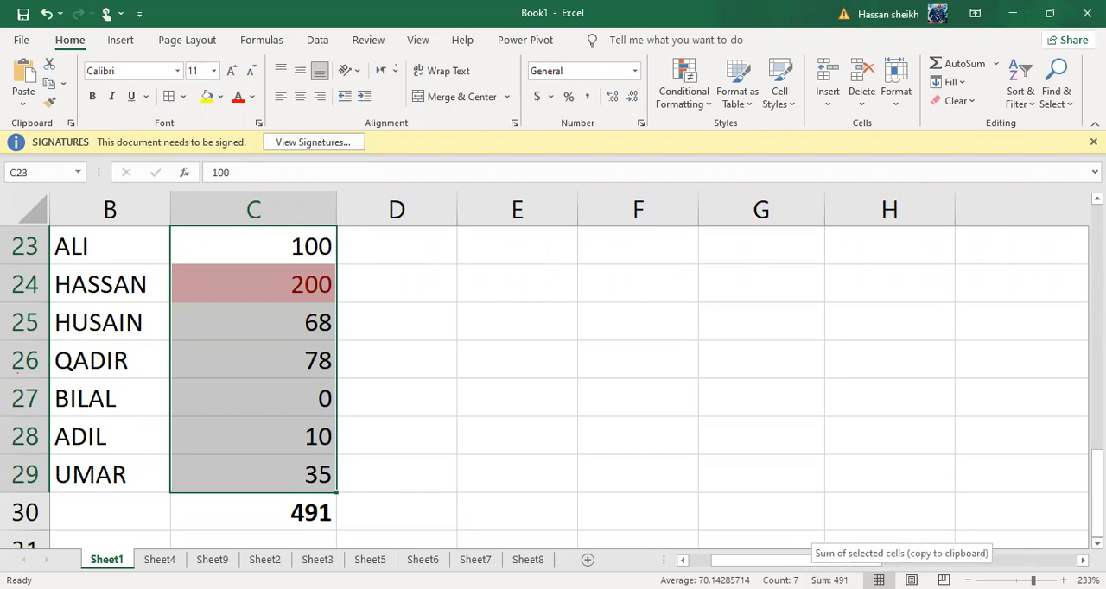
pyautogui.click(327, 489)
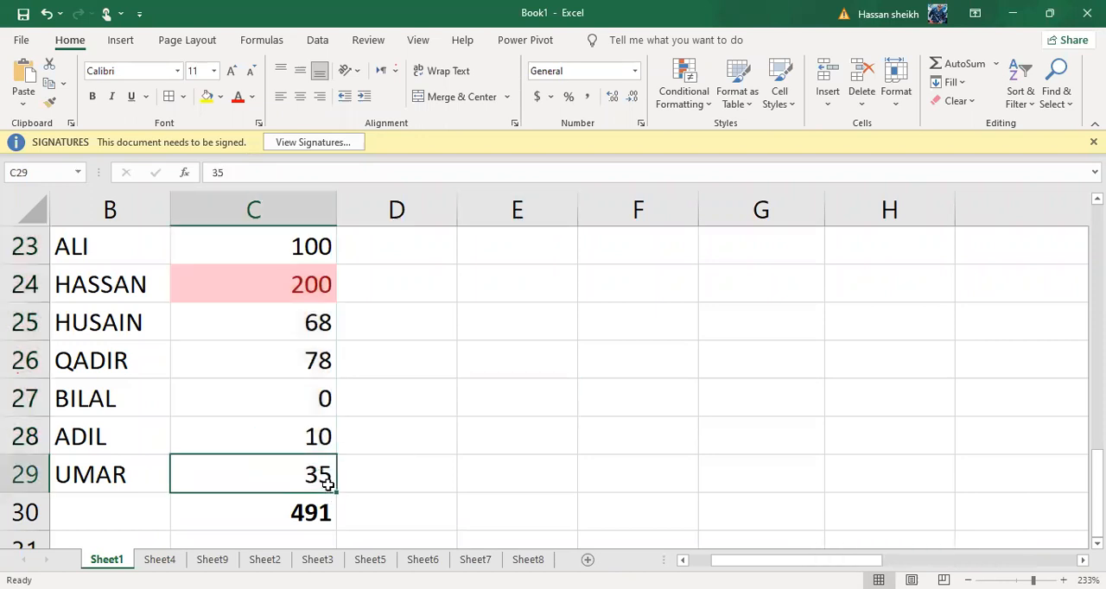
pyautogui.moveTo(290, 246); pyautogui.dragTo(333, 449)
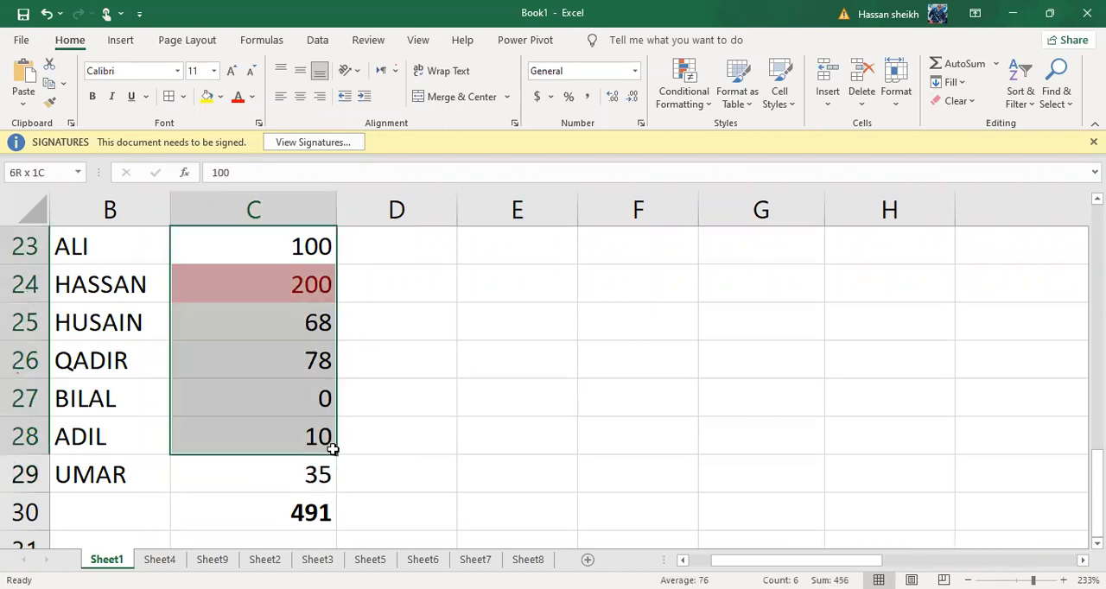
# Clear the AutoSum formula from C30 below the marks
pyautogui.click(320, 529)
pyautogui.doubleClick(319, 529)
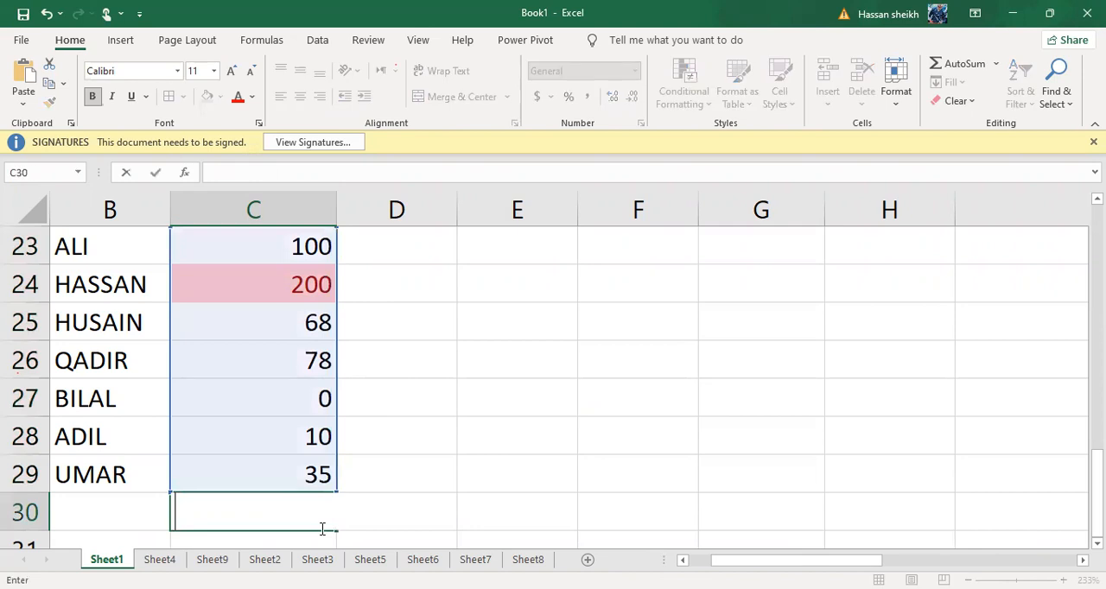
pyautogui.click(439, 385)
pyautogui.click(226, 512)
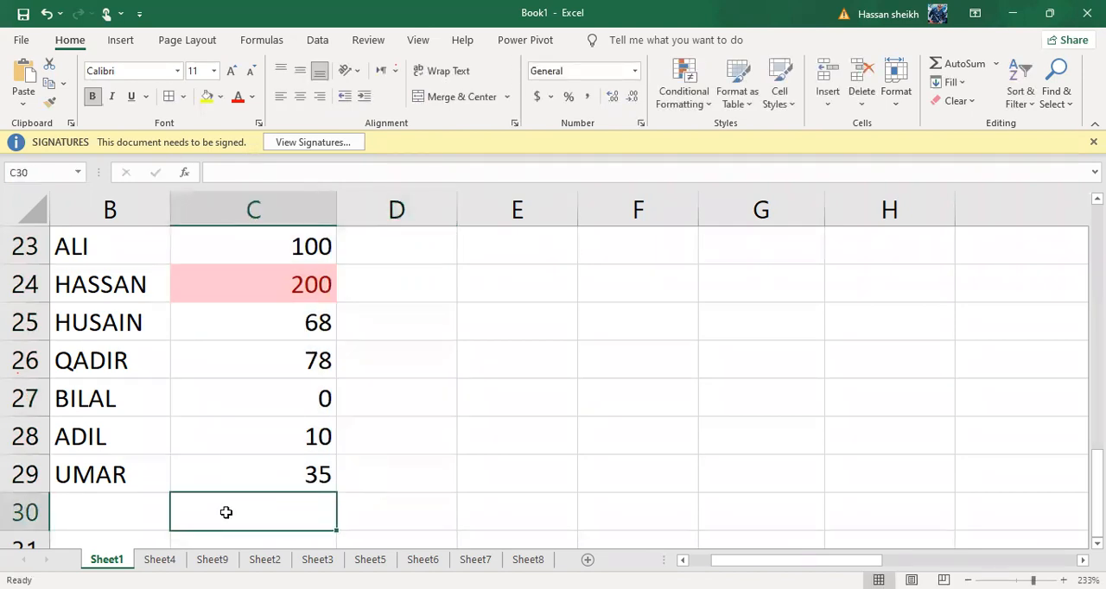
# Enter the formula =SUM(C23:C29) manually in C30 to total the marks
pyautogui.write('=')
pyautogui.press('BackSpace')
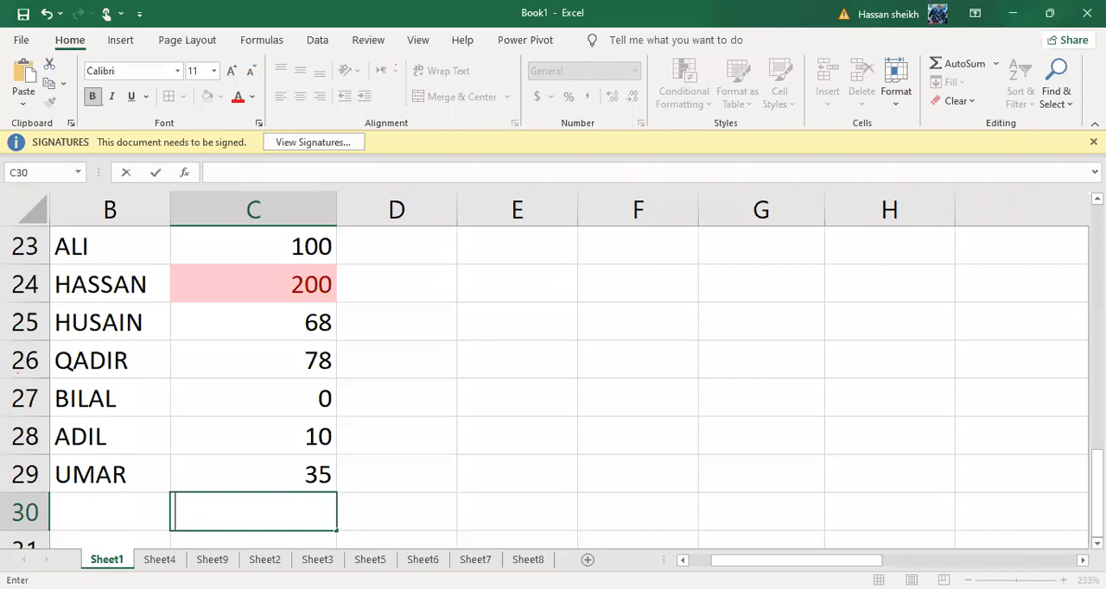
pyautogui.scroll(-2, 175, 309)
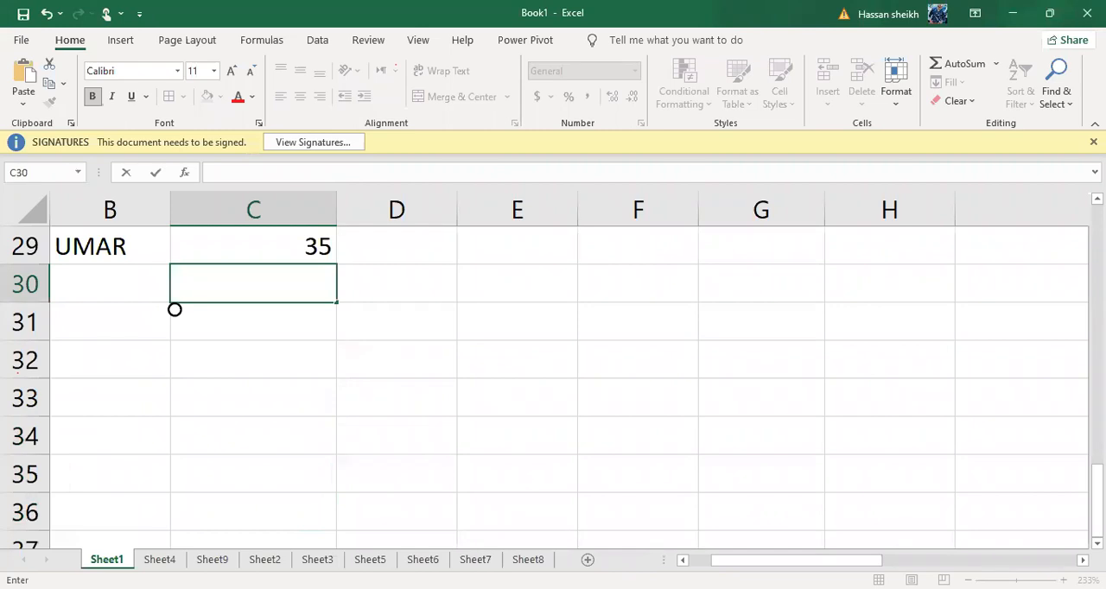
pyautogui.write('=')
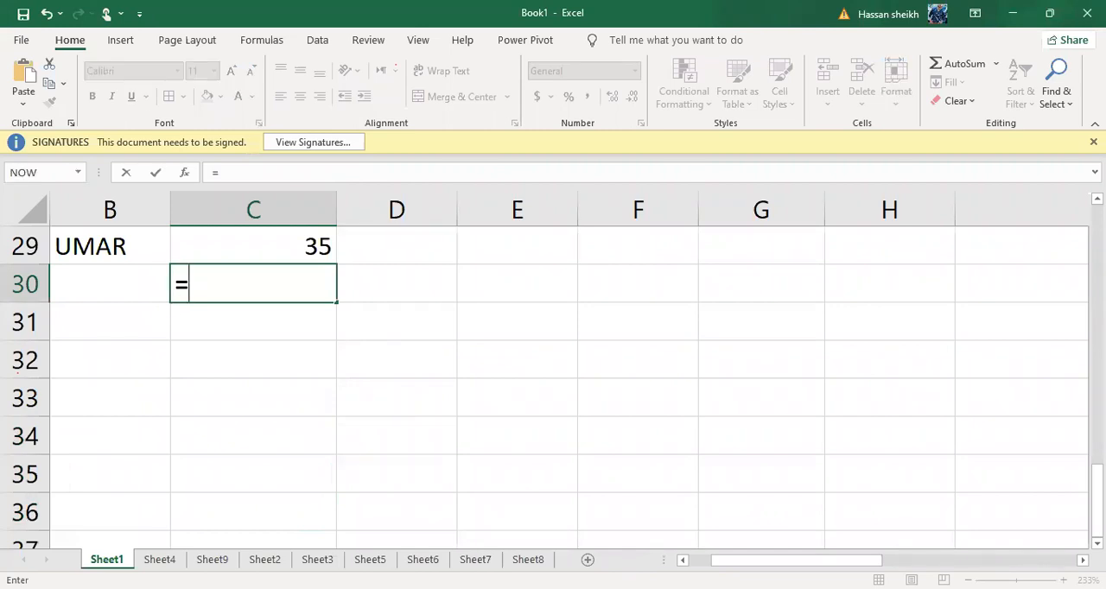
pyautogui.write('SUM')
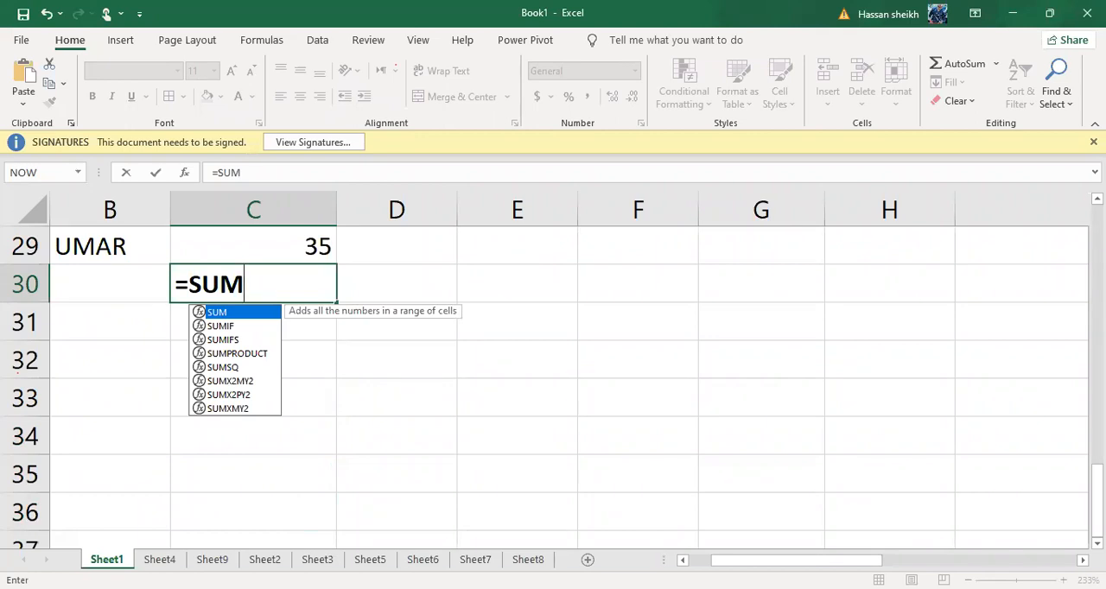
pyautogui.write('(')
pyautogui.scroll(2, 247, 456)
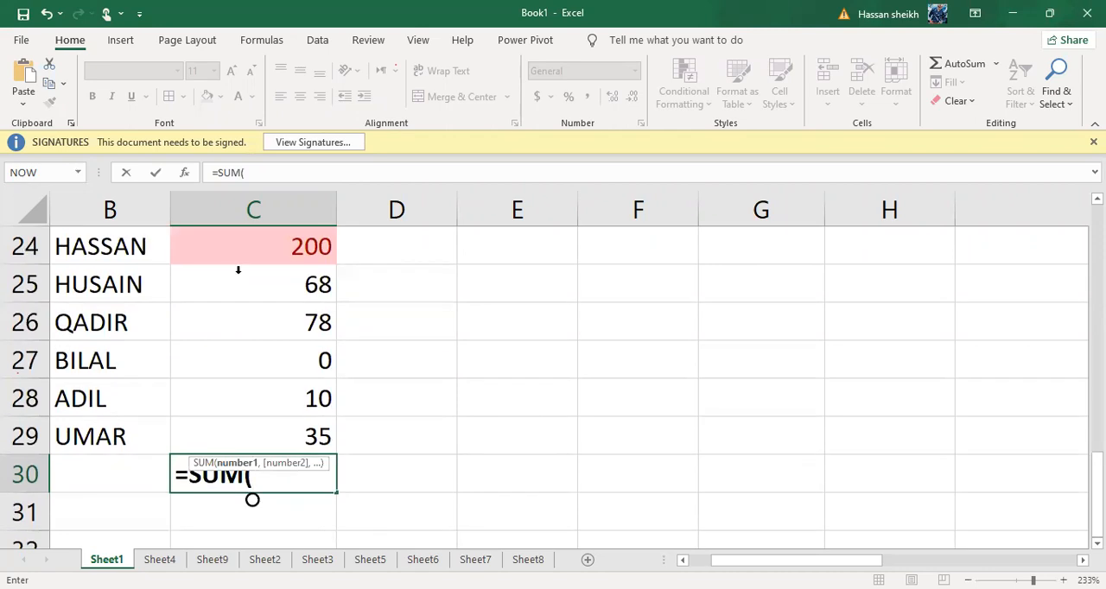
pyautogui.scroll(1, 238, 270)
pyautogui.click(255, 246)
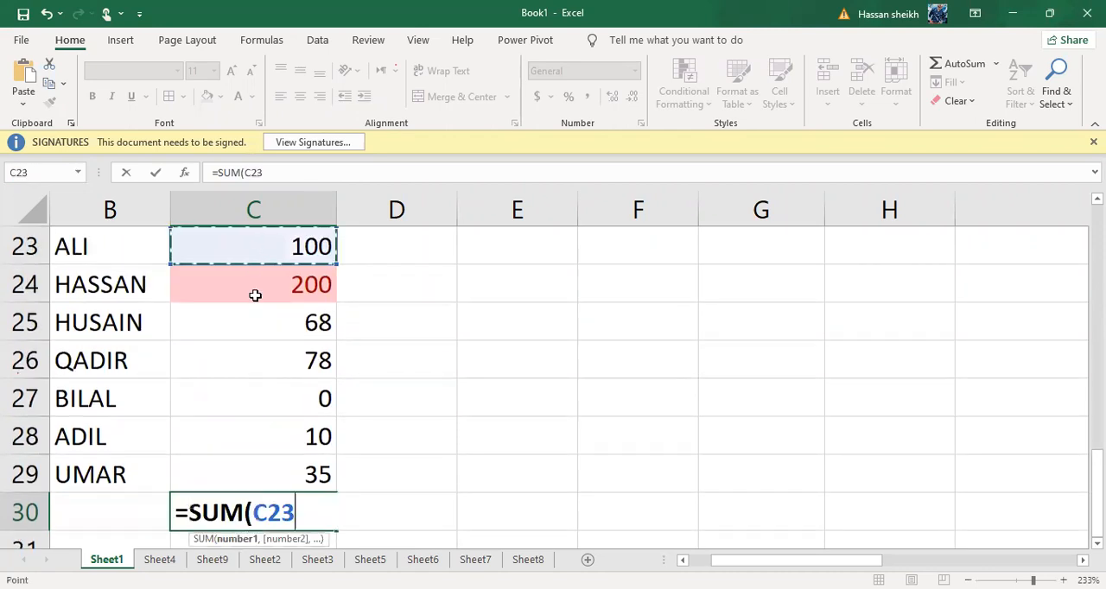
pyautogui.scroll(-1, 255, 295)
pyautogui.hscroll(-1, 255, 296)
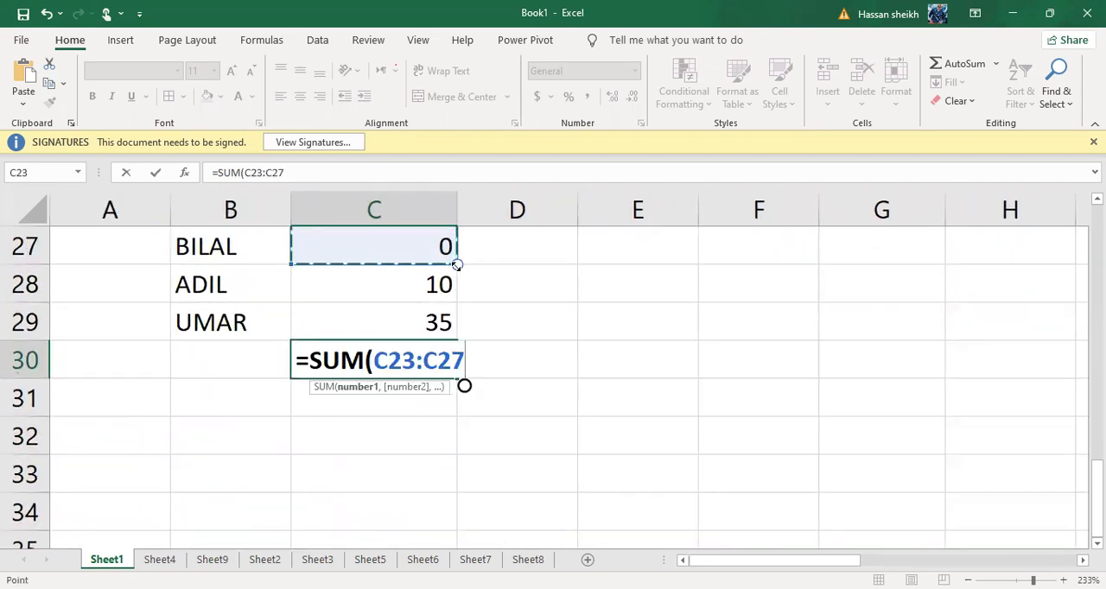
pyautogui.moveTo(456, 263); pyautogui.dragTo(456, 328)
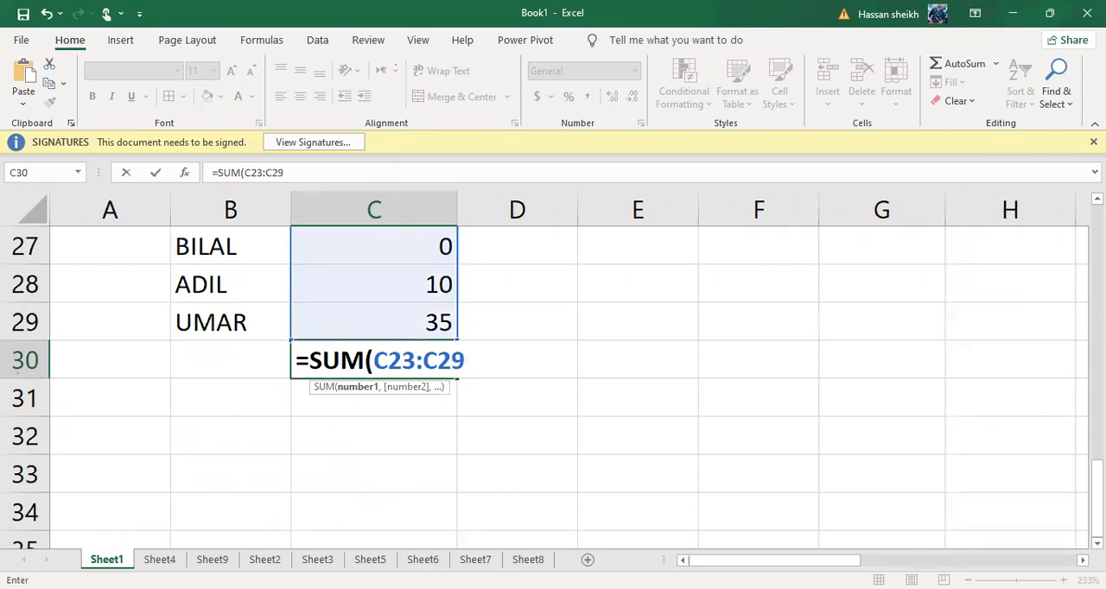
pyautogui.write(')')
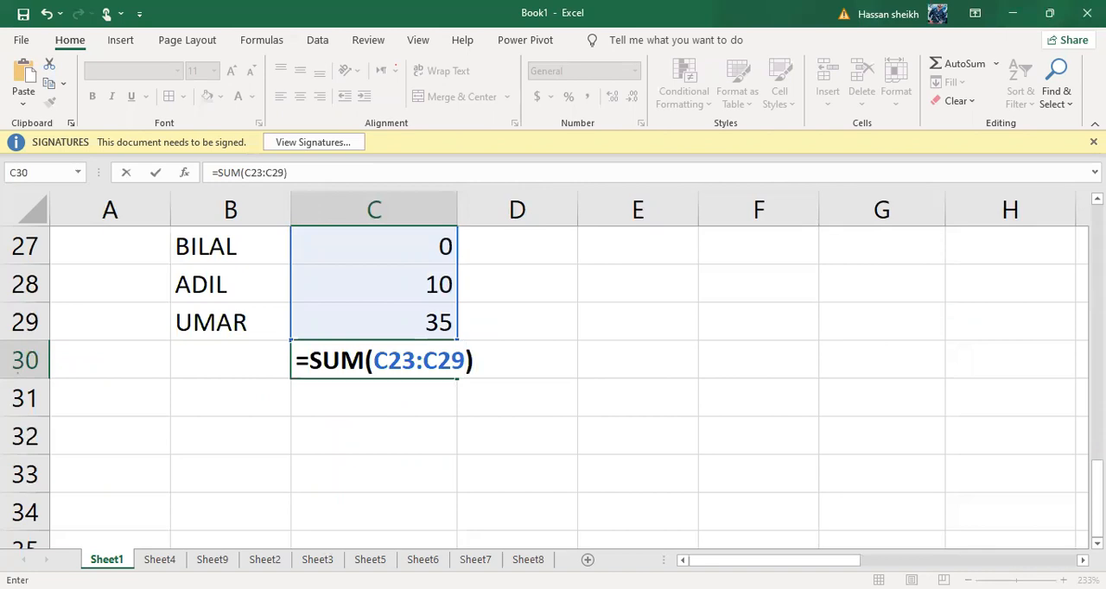
pyautogui.press('Return')
pyautogui.scroll(-2, 291, 496)
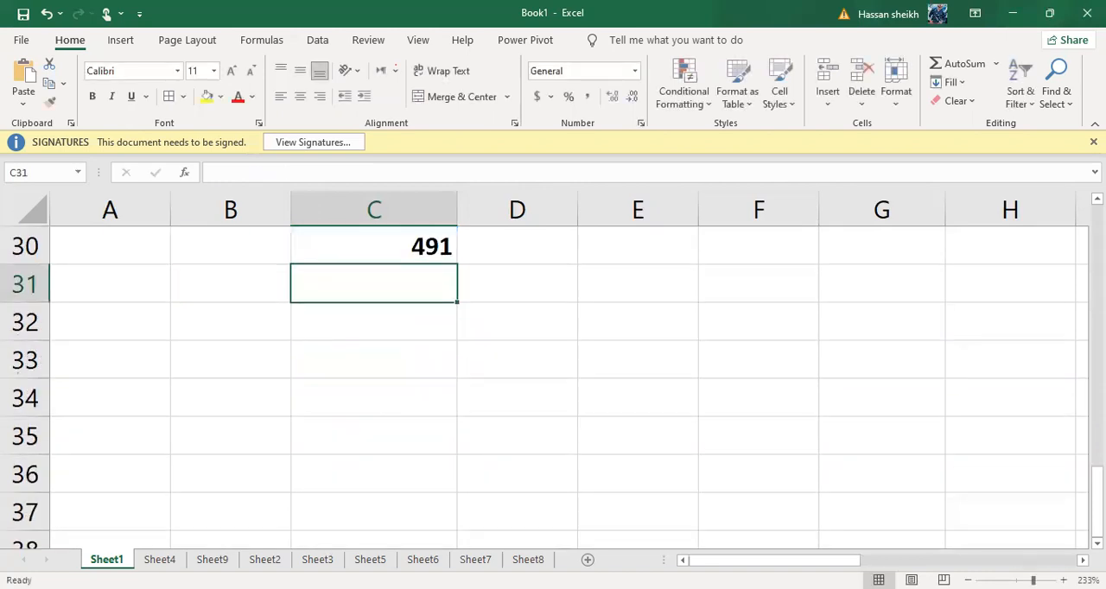
pyautogui.scroll(1, 291, 496)
pyautogui.click(406, 280)
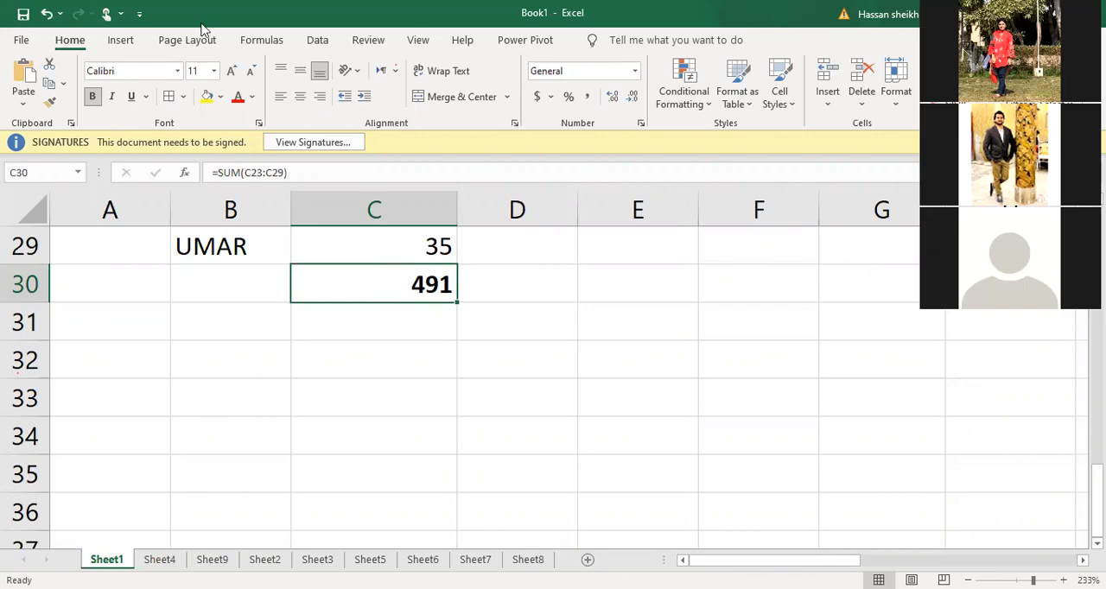
pyautogui.click(121, 39)
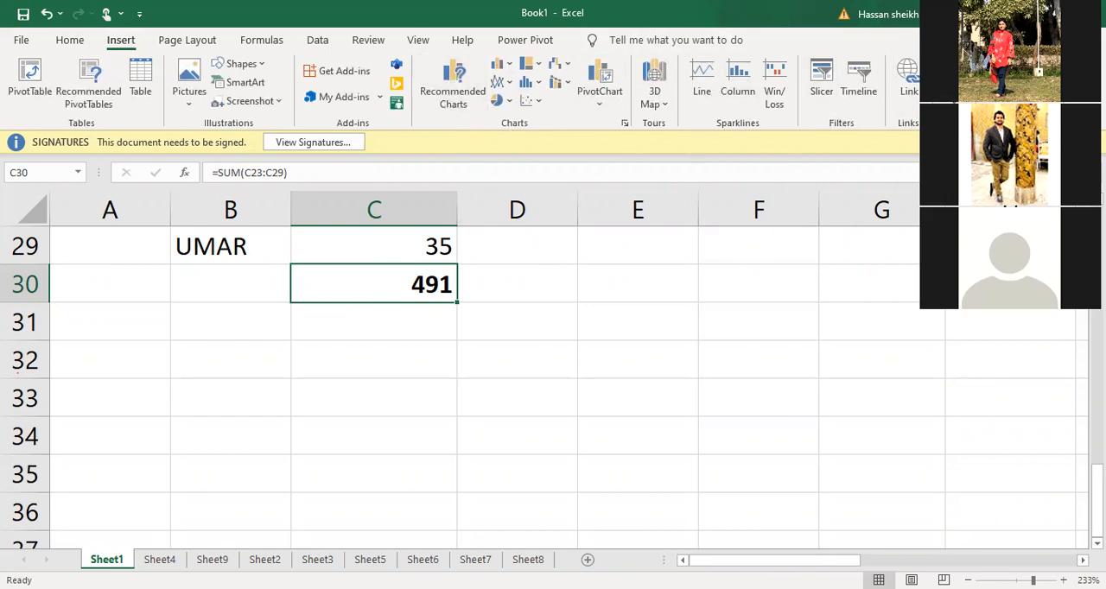
pyautogui.click(197, 41)
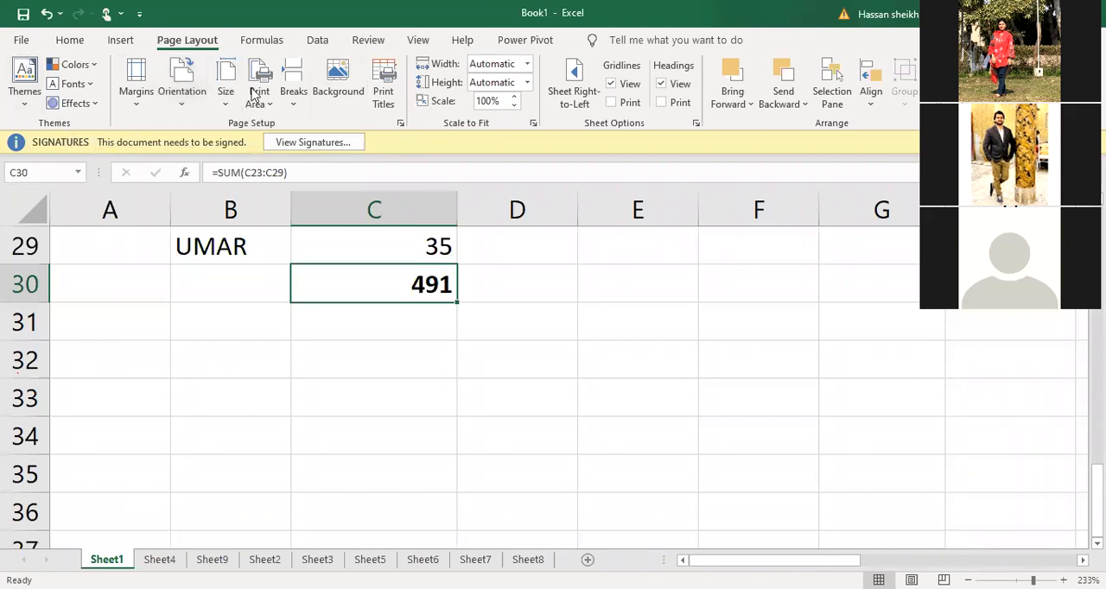
pyautogui.click(256, 41)
pyautogui.click(317, 40)
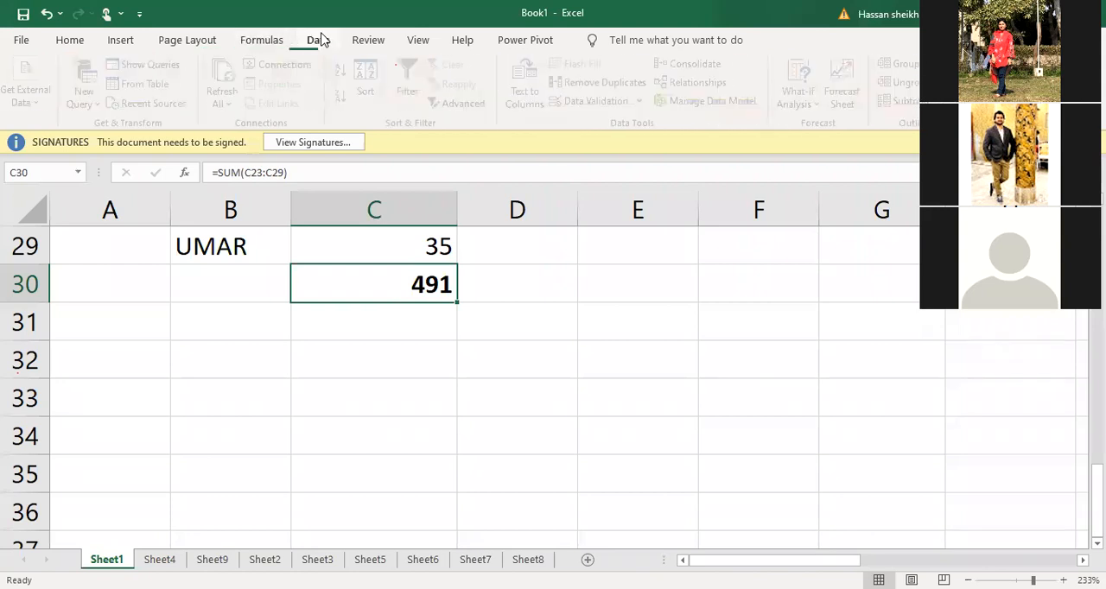
pyautogui.click(584, 355)
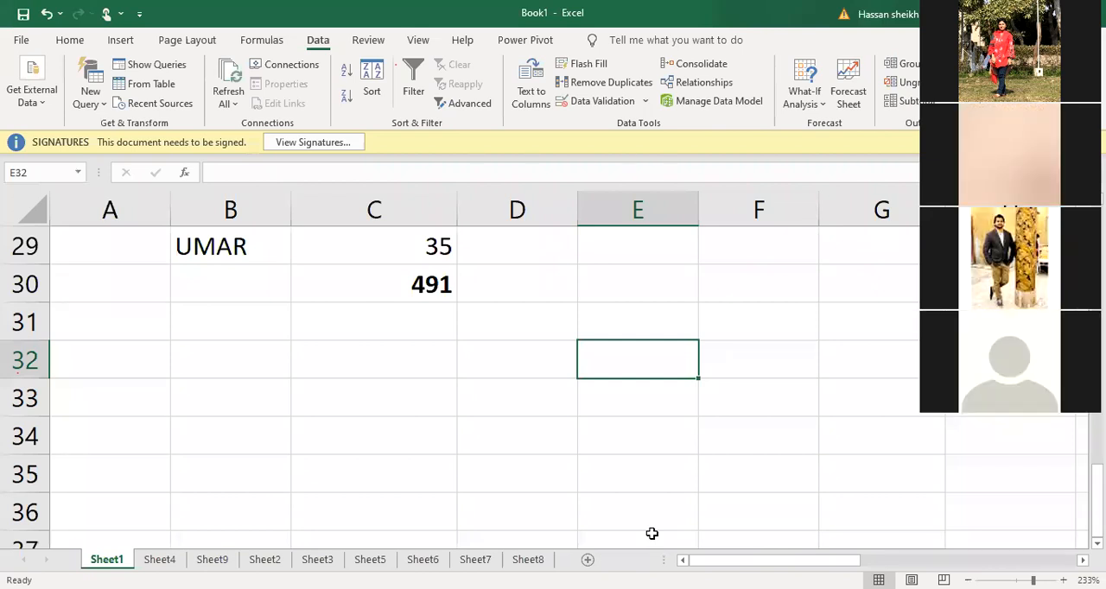
pyautogui.click(706, 370)
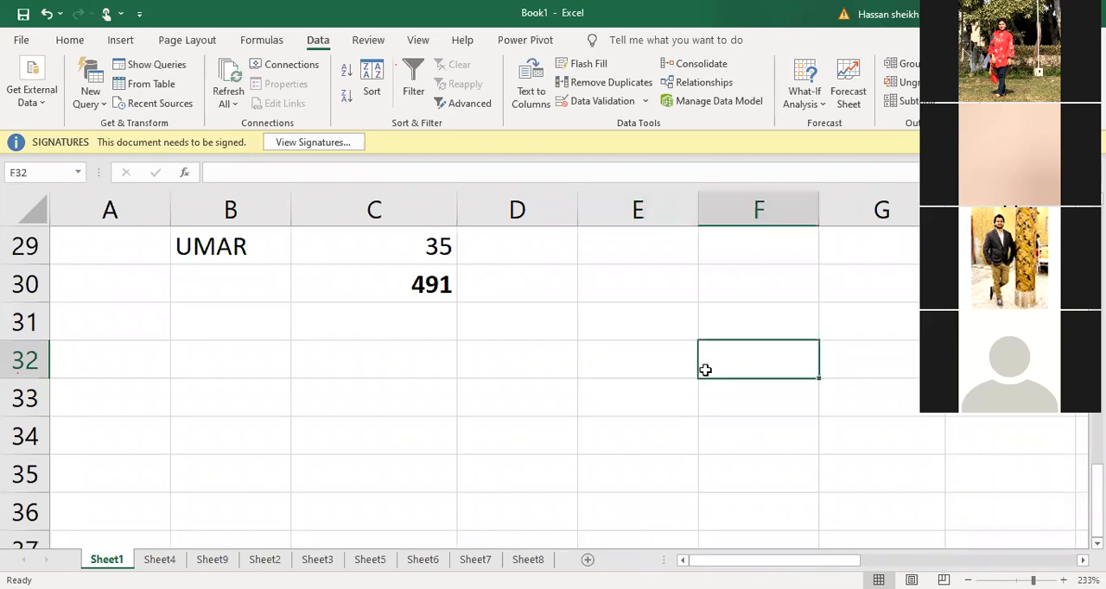
# Examine the per, AVERAGE and GRADE columns of the student marks table, starting from their headers in row 7
pyautogui.scroll(5, 705, 370)
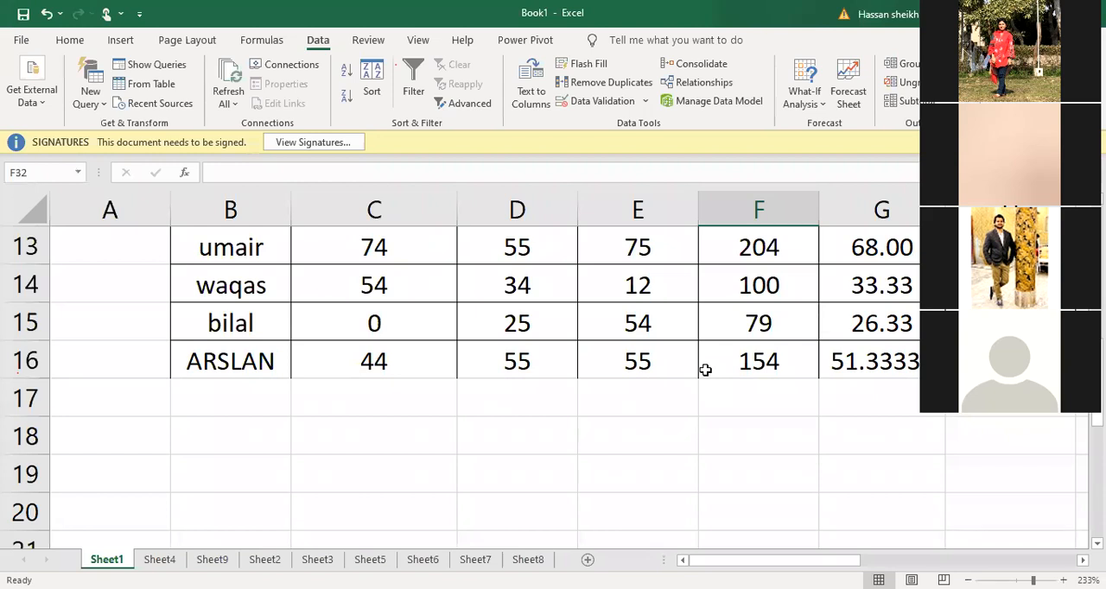
pyautogui.hscroll(4, 705, 370)
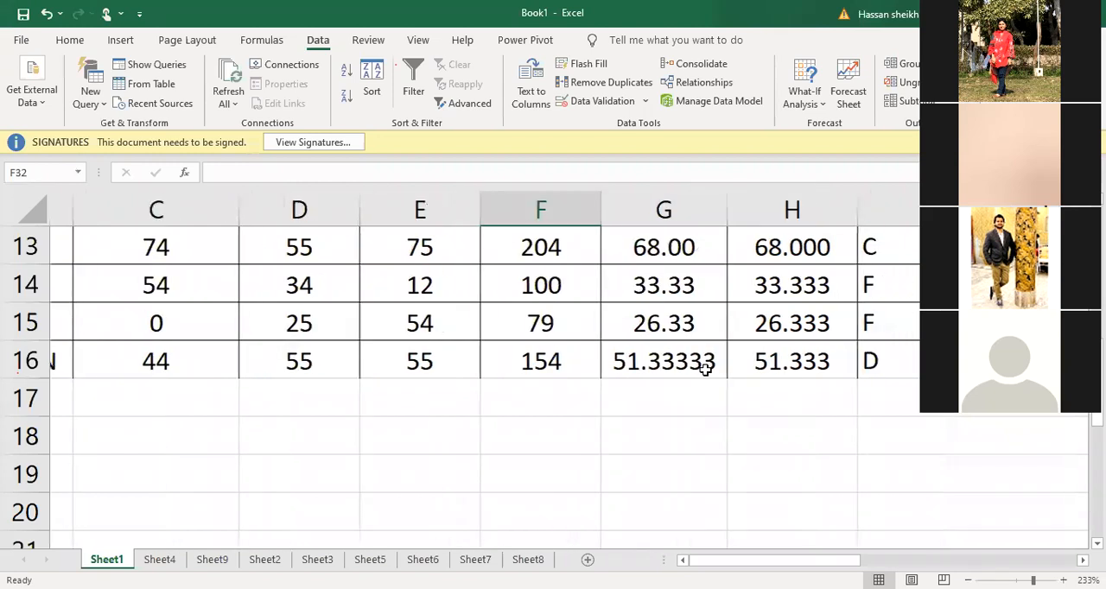
pyautogui.scroll(1, 706, 370)
pyautogui.scroll(1, 705, 370)
pyautogui.hscroll(-1, 639, 447)
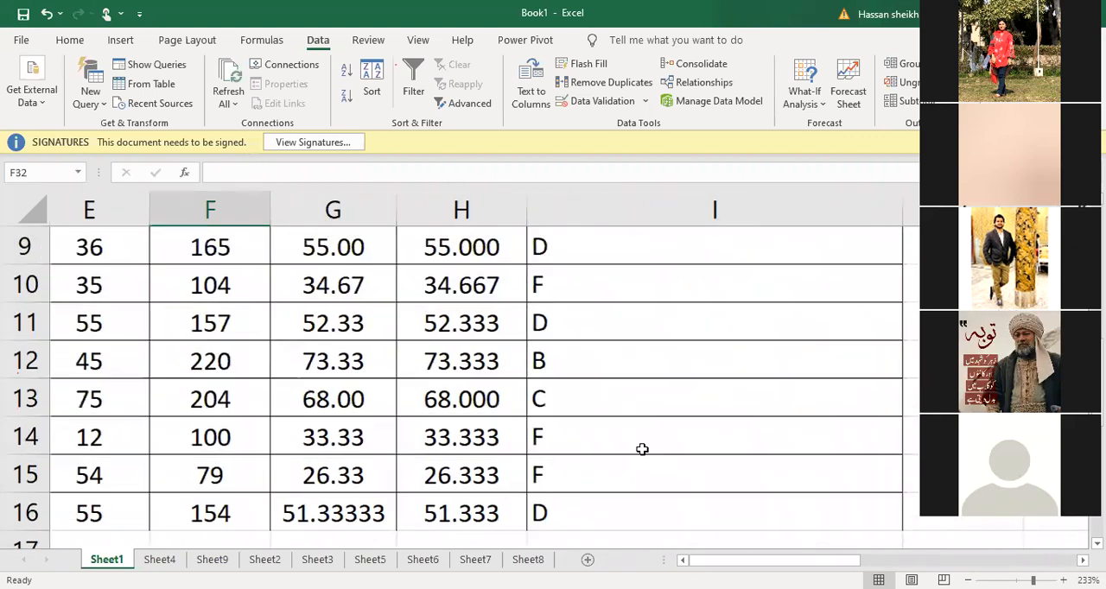
pyautogui.scroll(3, 415, 370)
pyautogui.scroll(1, 361, 374)
pyautogui.click(361, 363)
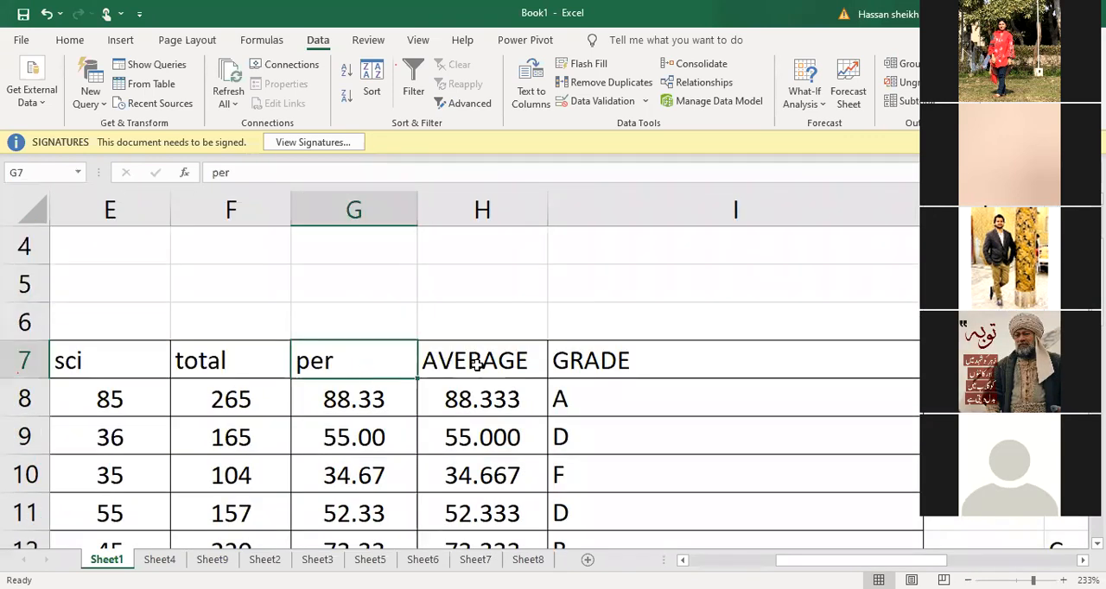
pyautogui.click(481, 363)
pyautogui.click(580, 358)
pyautogui.moveTo(354, 360); pyautogui.dragTo(710, 451)
# Close the workbook Book1.xlsx and save its changes
pyautogui.click(1089, 12)
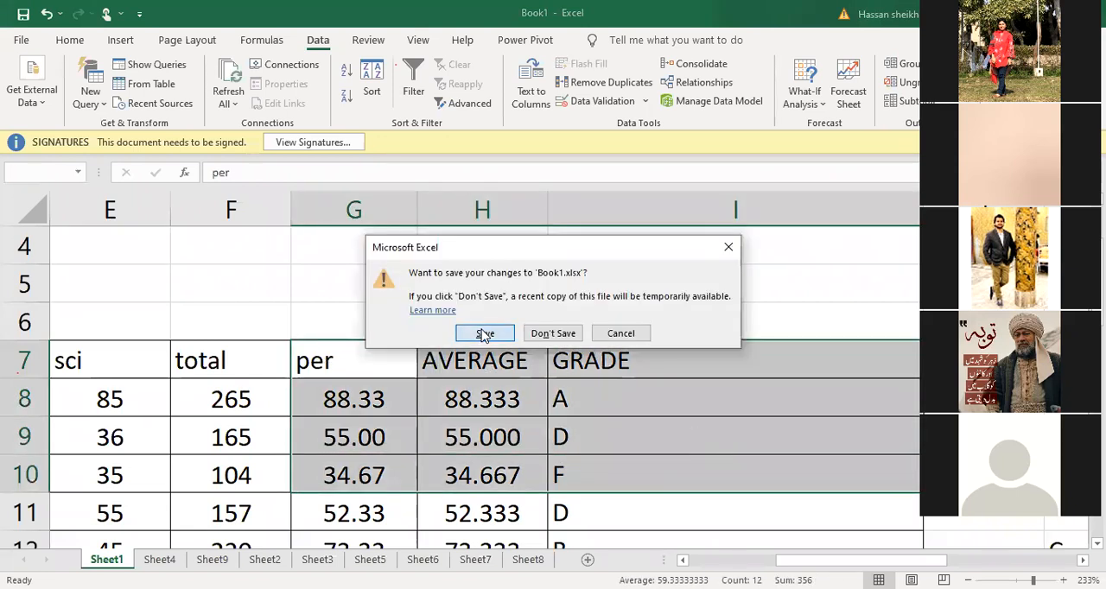
pyautogui.click(484, 333)
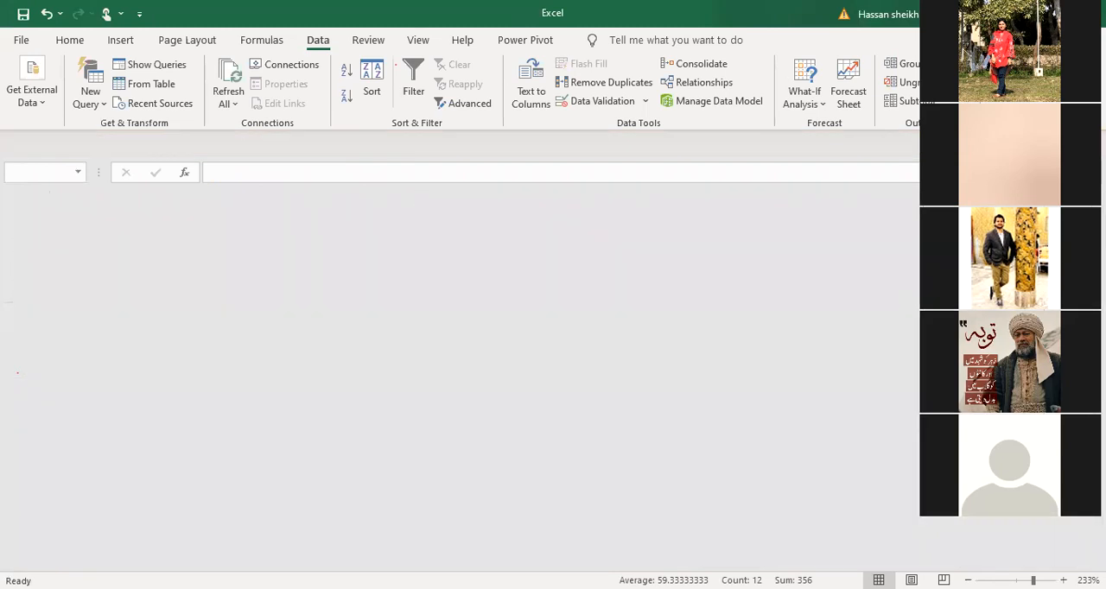